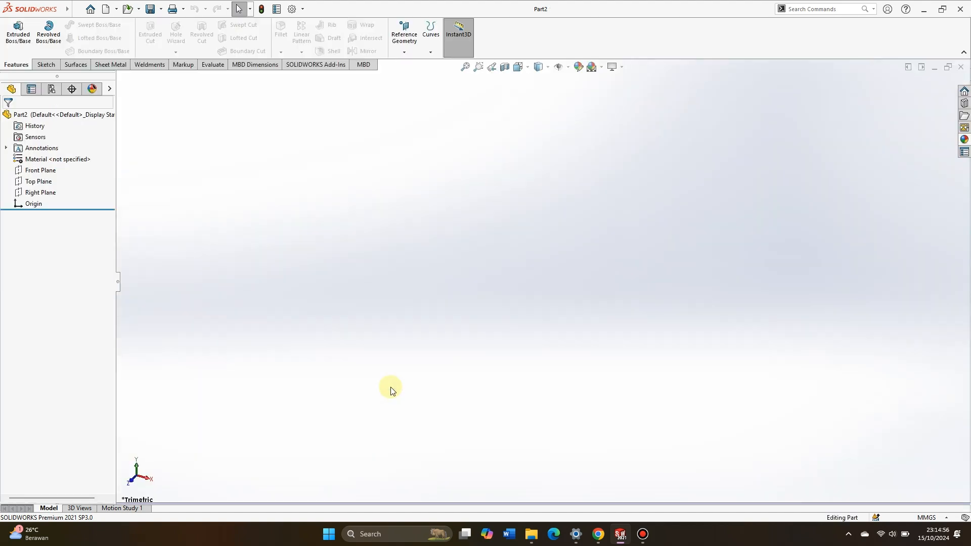
Start a sketch on the Front Plane and draw a center rectangle about 156 by 77 mm from the origin
{"action": "left_click", "coordinate": [40, 170]}
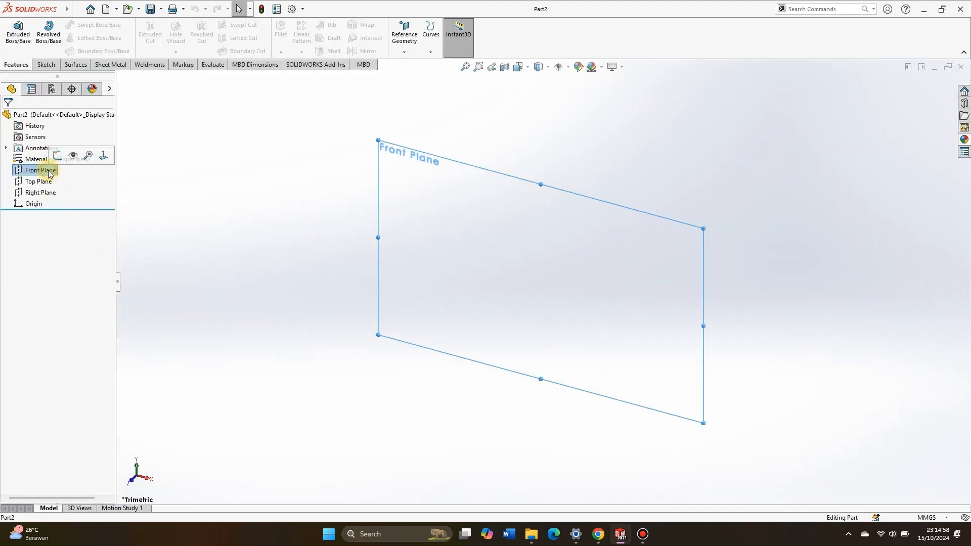
{"action": "left_click", "coordinate": [54, 155]}
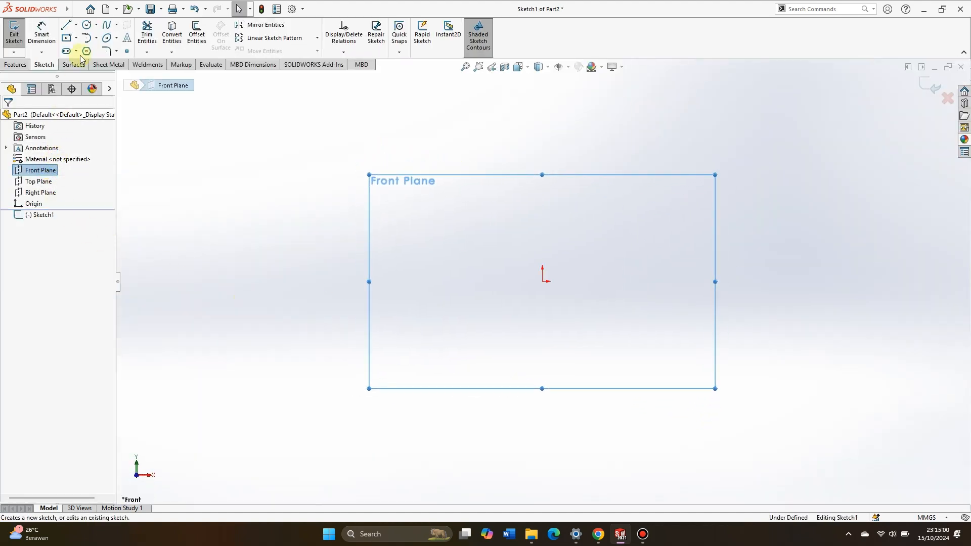
{"action": "left_click", "coordinate": [77, 39]}
{"action": "left_click", "coordinate": [91, 61]}
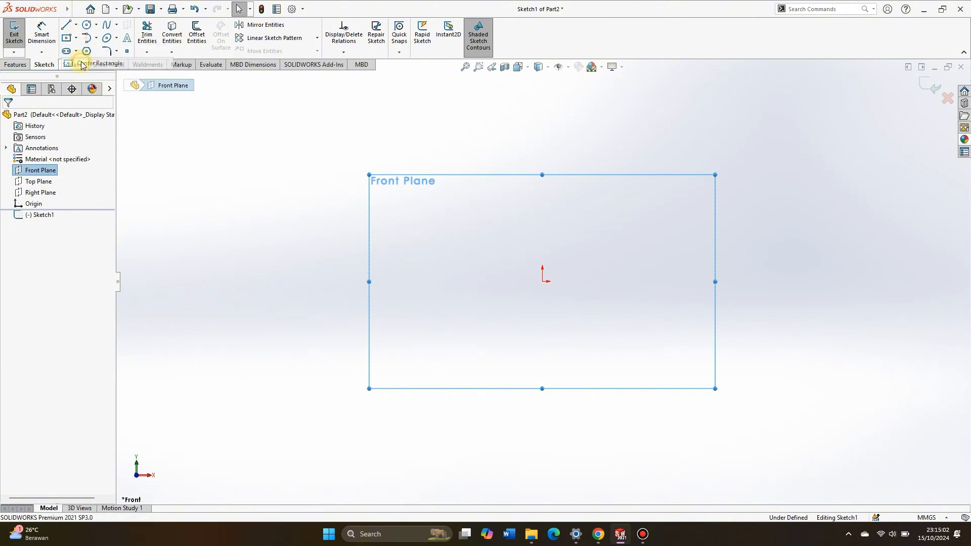
{"action": "left_click", "coordinate": [542, 281]}
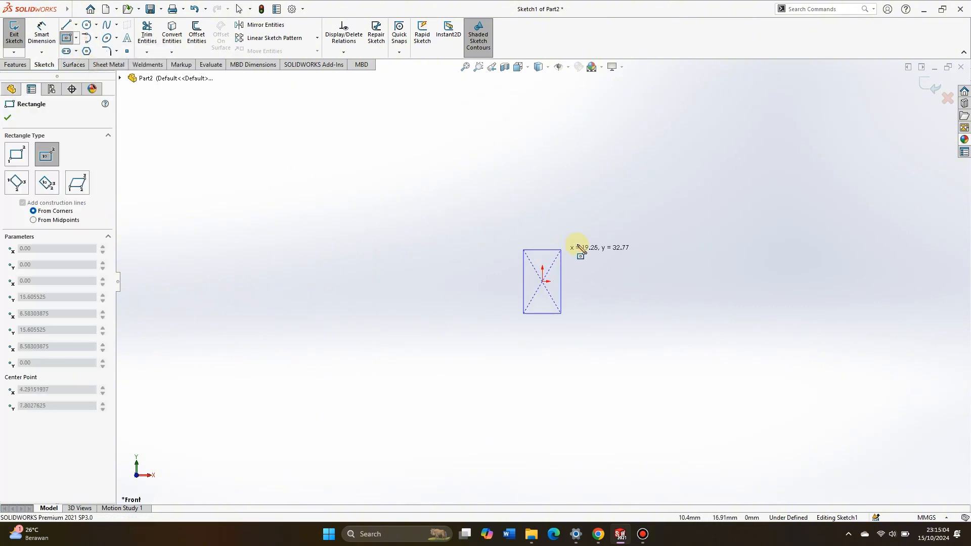
{"action": "left_click", "coordinate": [693, 207]}
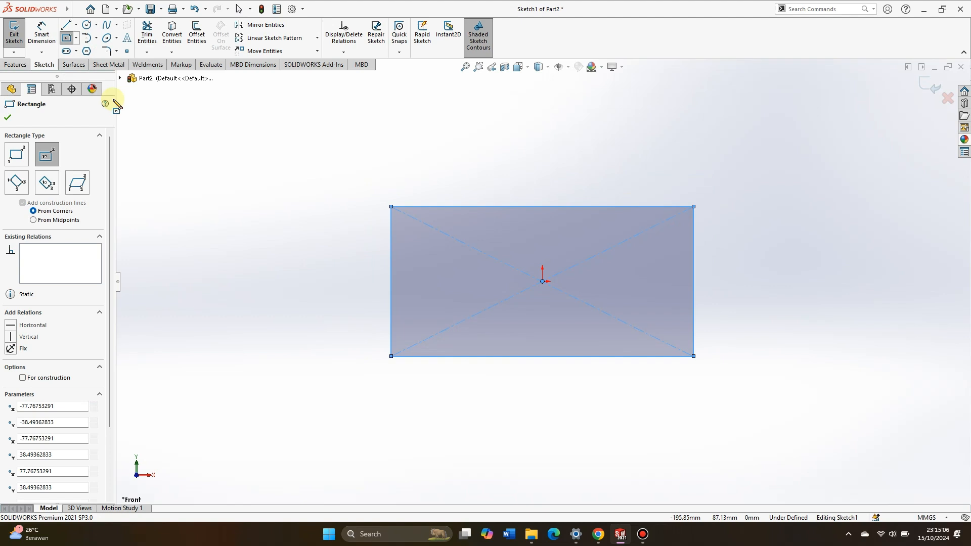
Dimension the rectangle 32 mm wide and 28 mm high
{"action": "left_click", "coordinate": [41, 33]}
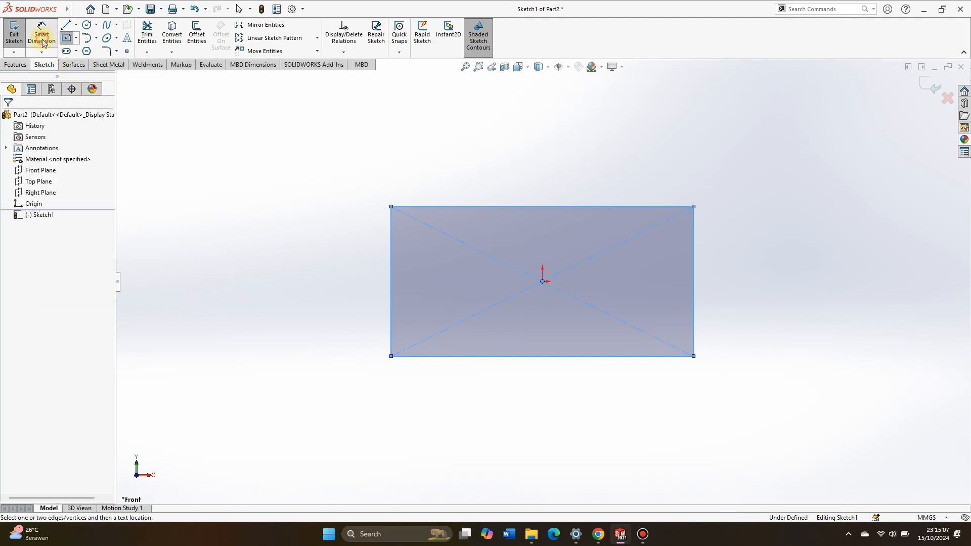
{"action": "left_click", "coordinate": [484, 206]}
{"action": "left_click", "coordinate": [499, 182]}
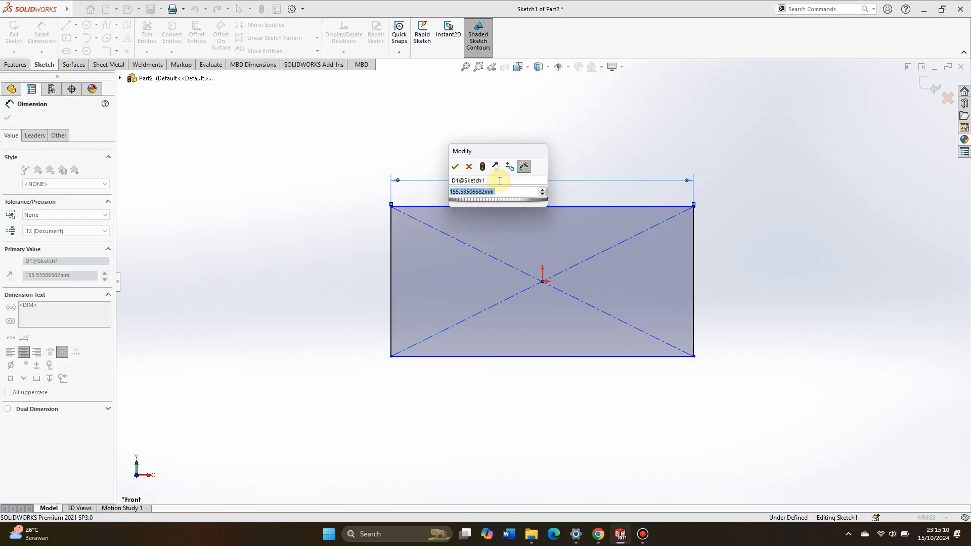
{"action": "type", "text": "32"}
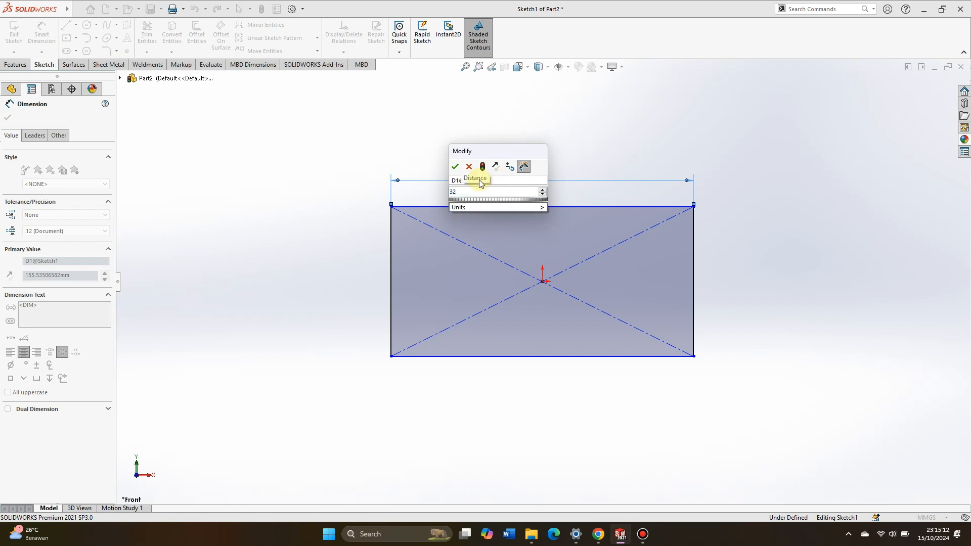
{"action": "left_click", "coordinate": [456, 167]}
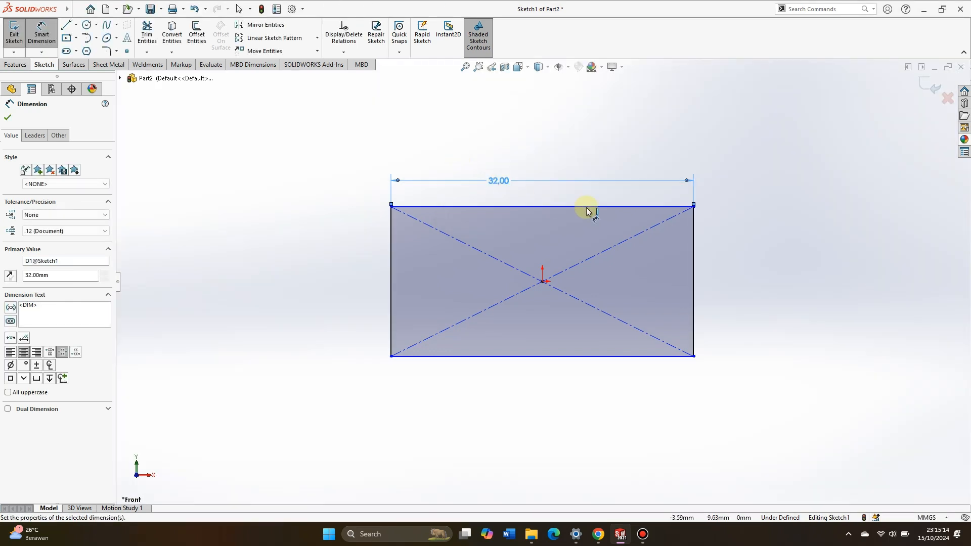
{"action": "left_click", "coordinate": [696, 254]}
{"action": "left_click", "coordinate": [723, 246]}
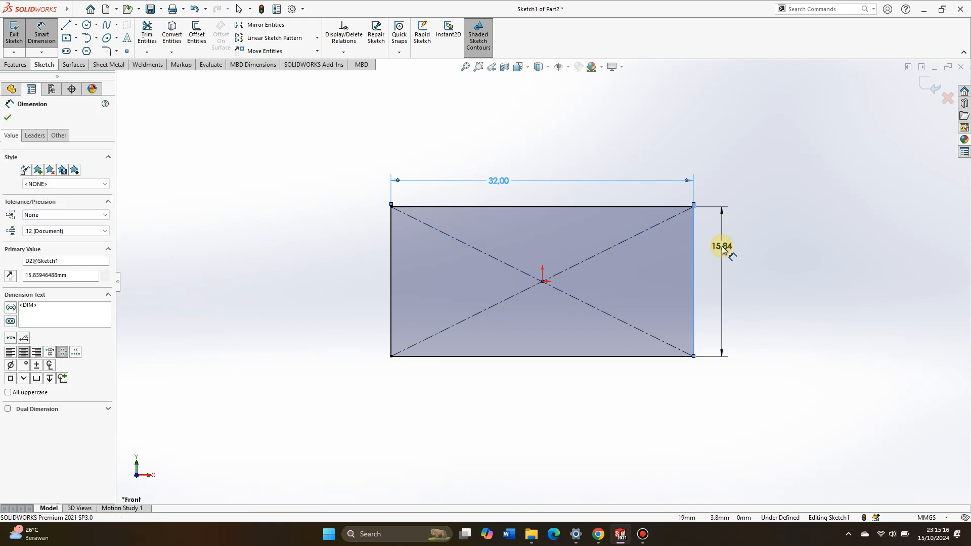
{"action": "type", "text": "28"}
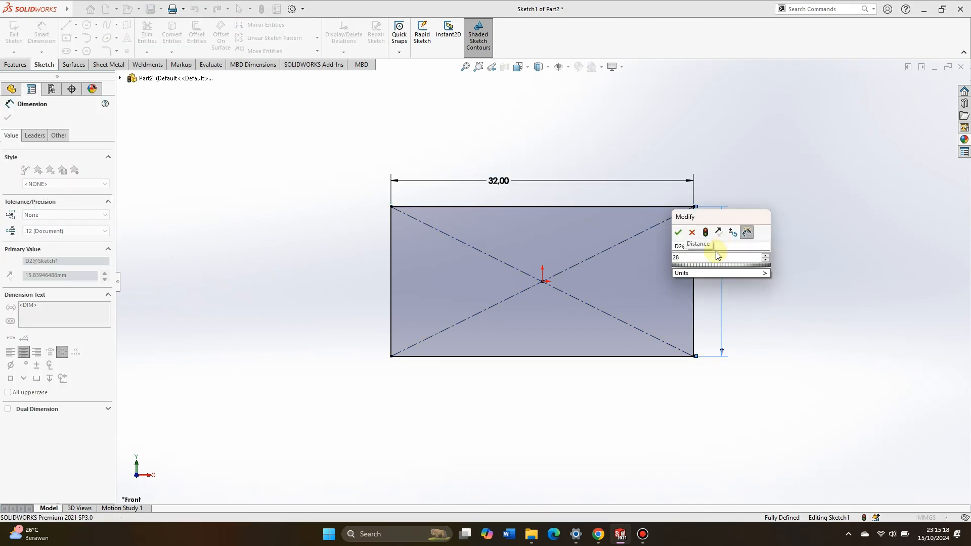
{"action": "left_click", "coordinate": [677, 236]}
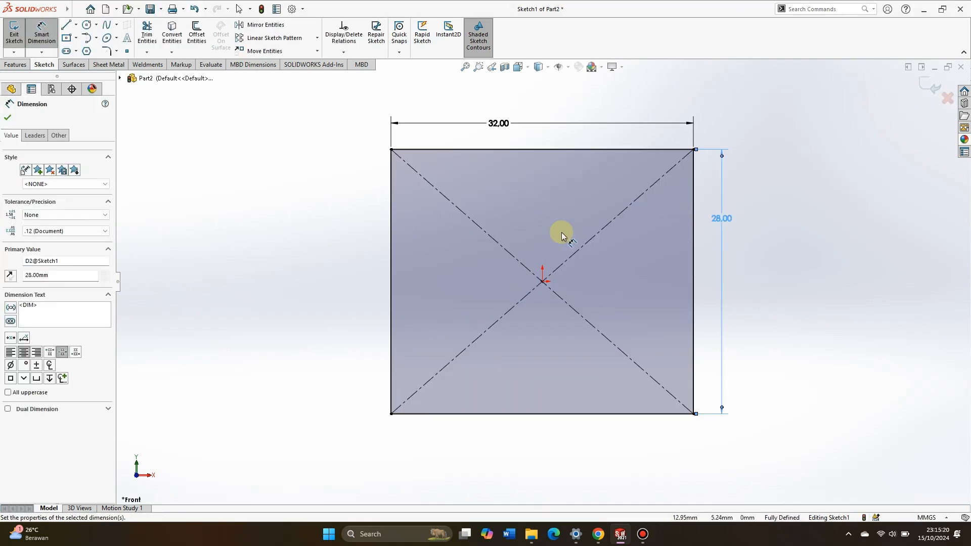
{"action": "left_click", "coordinate": [10, 120]}
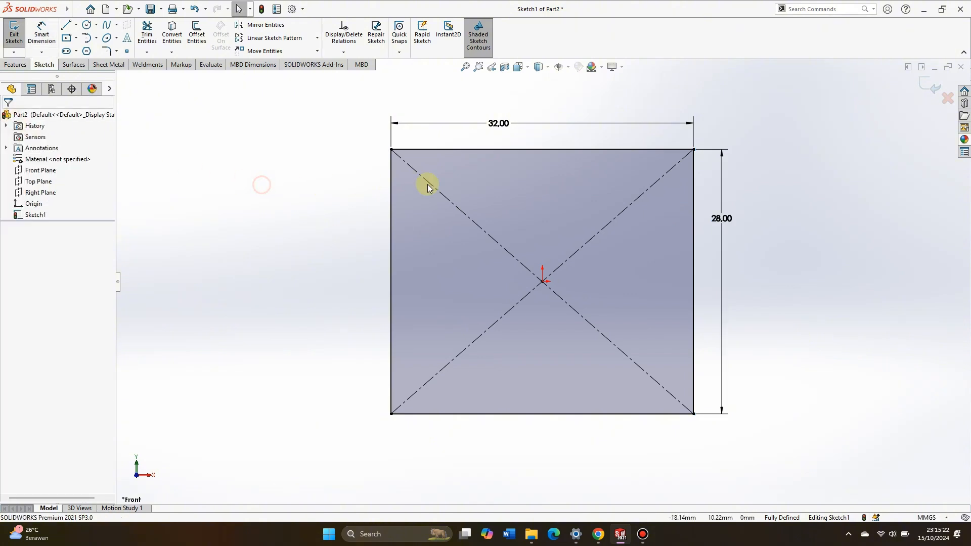
Convert the four sides of the rectangle to construction lines
{"action": "left_click", "coordinate": [475, 175]}
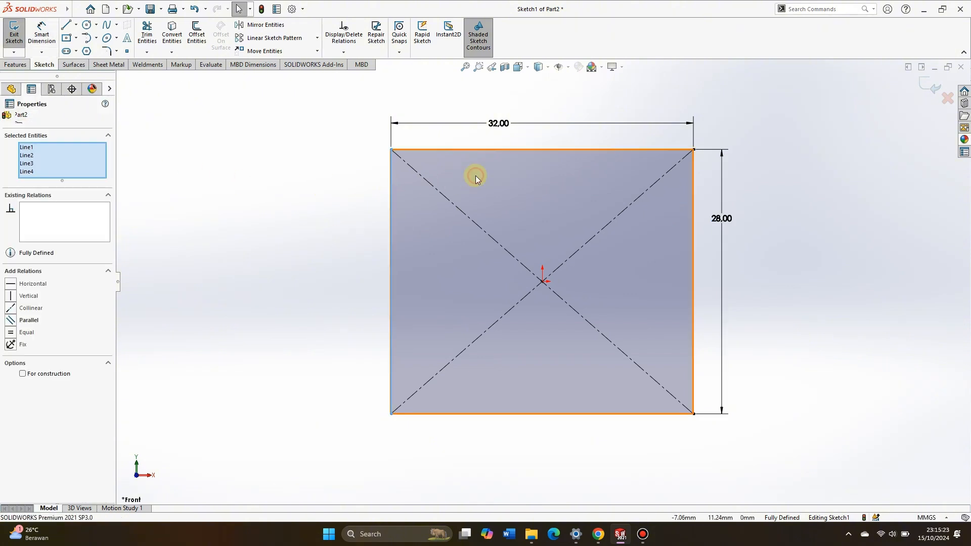
{"action": "left_click", "coordinate": [22, 373]}
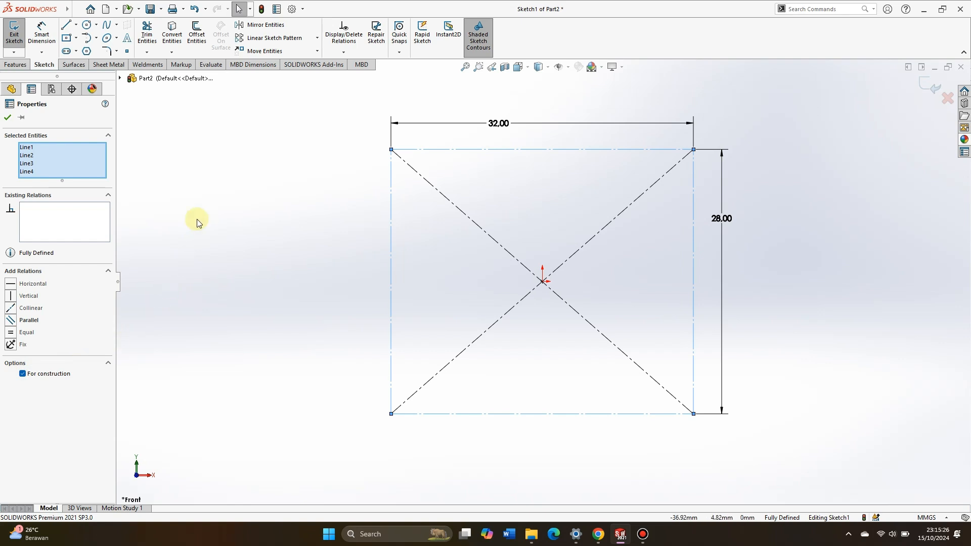
{"action": "left_click", "coordinate": [8, 117]}
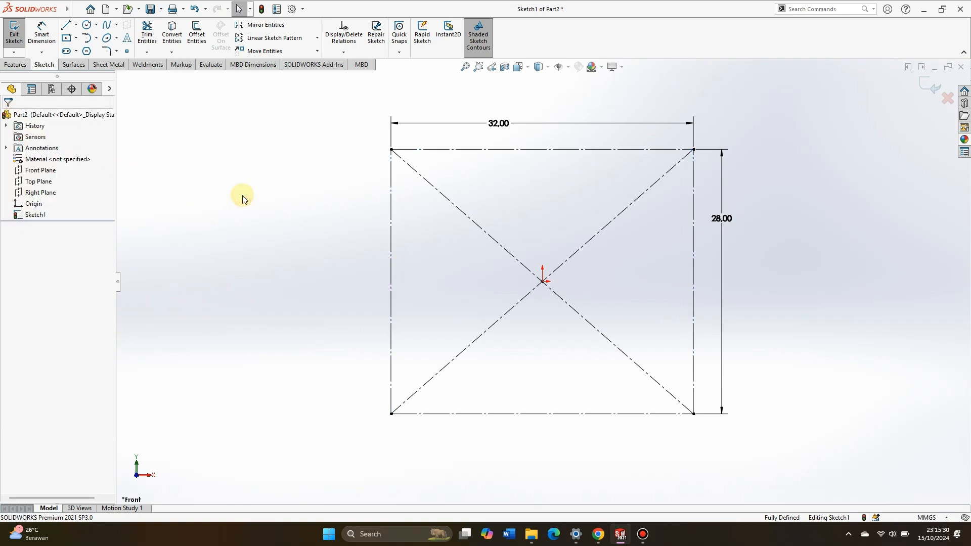
Sketch a horizontal line about 9 mm outward from the rectangle's upper-left corner and a vertical line down to the origin's level
{"action": "left_click", "coordinate": [66, 28]}
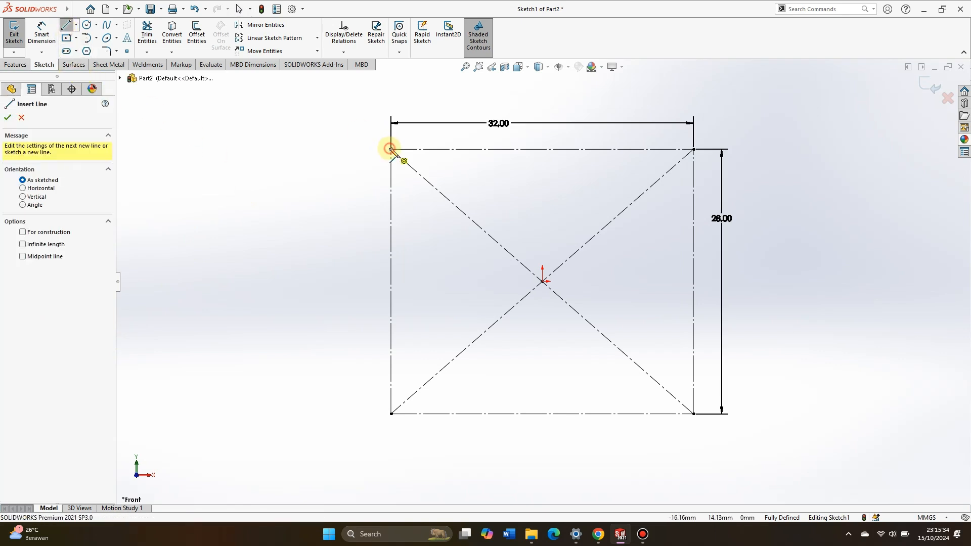
{"action": "left_click", "coordinate": [391, 149]}
{"action": "left_click", "coordinate": [305, 150]}
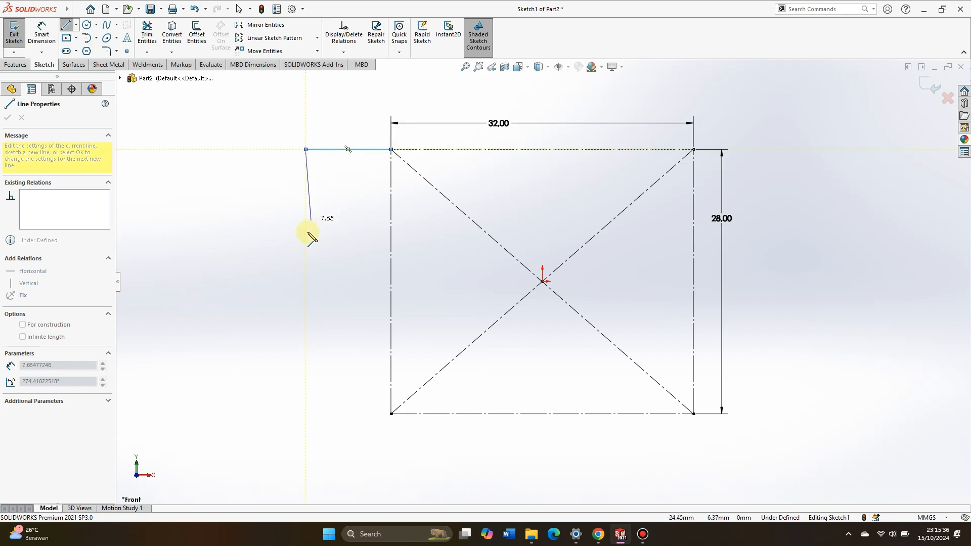
{"action": "left_click", "coordinate": [306, 281]}
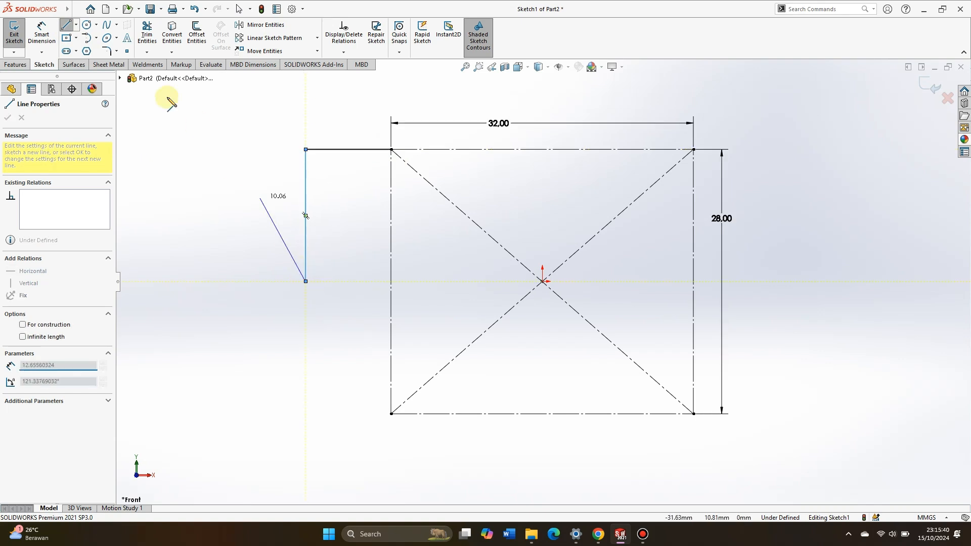
Add a tangent arc of about 11.7 mm radius from the vertical line's lower end, curving down and away from the rectangle
{"action": "left_click", "coordinate": [85, 40]}
{"action": "left_click_drag", "start_coordinate": [305, 281], "coordinate": [284, 357]}
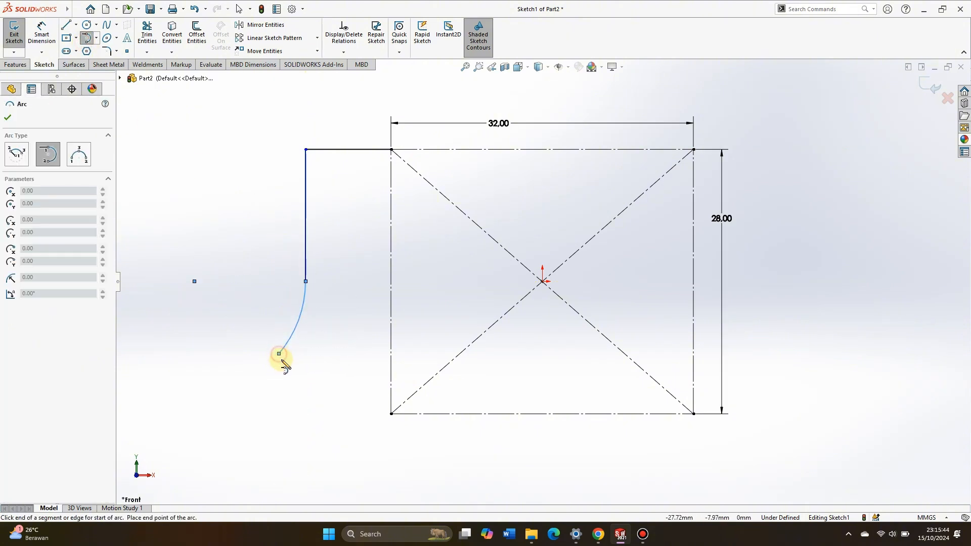
{"action": "left_click", "coordinate": [279, 353]}
Close the profile with lines from the arc's end down to the rectangle's base level, across to its lower-left corner and up its left side
{"action": "left_click", "coordinate": [66, 25]}
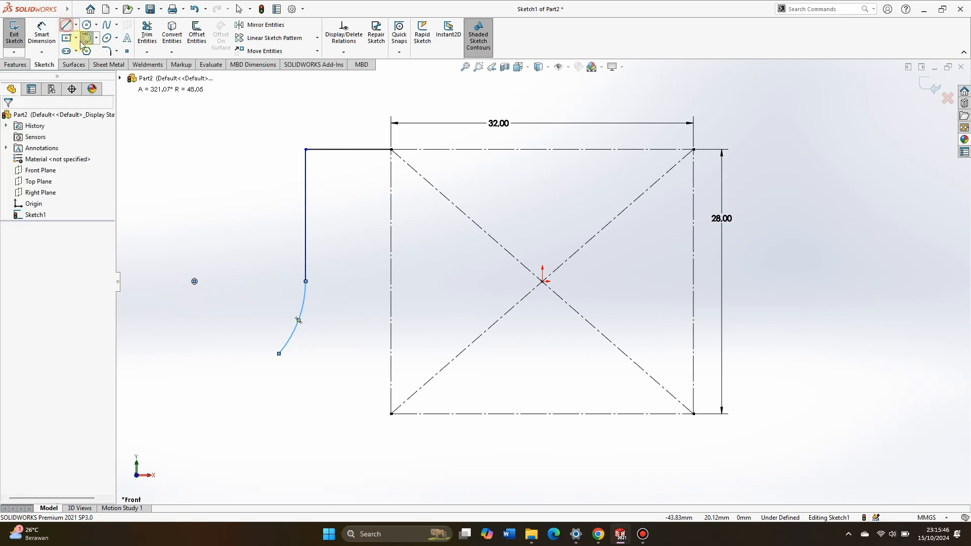
{"action": "left_click", "coordinate": [279, 354]}
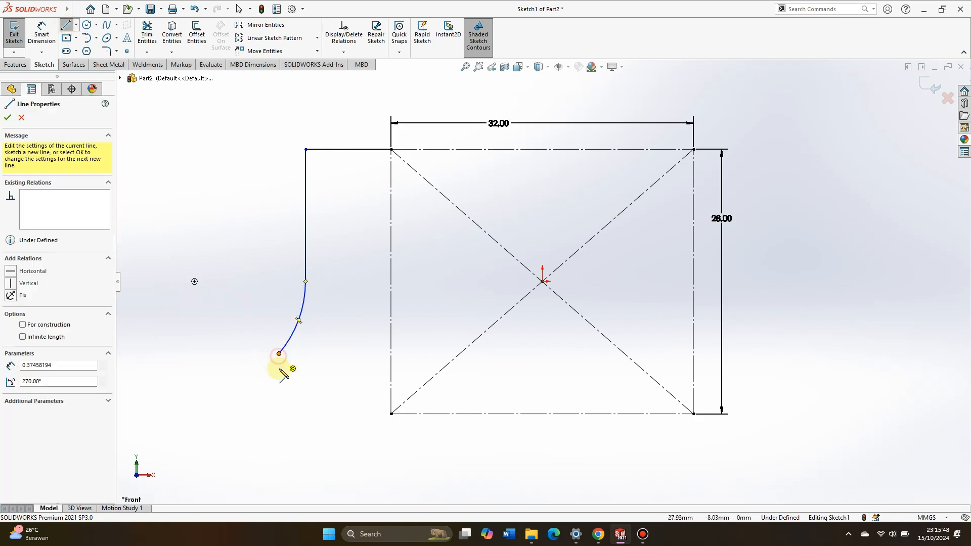
{"action": "left_click", "coordinate": [278, 414]}
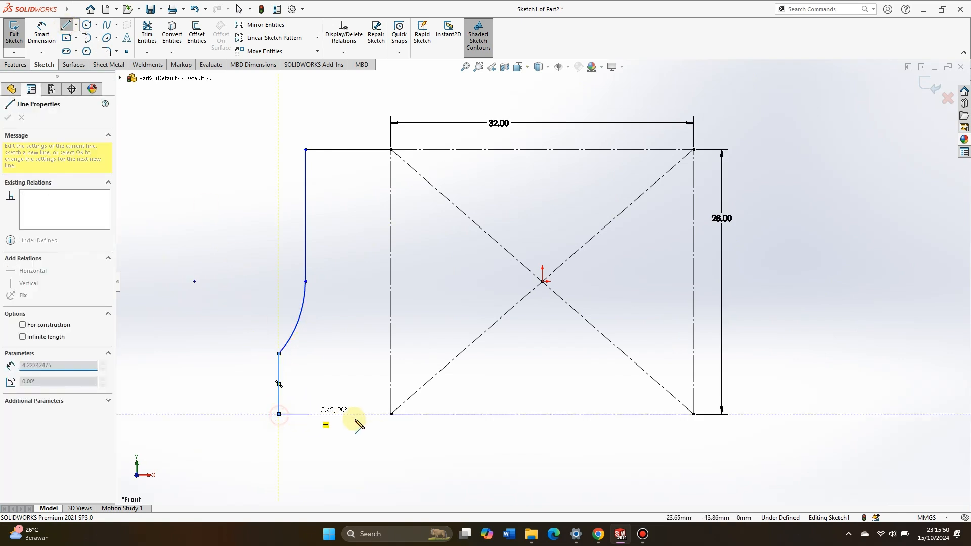
{"action": "left_click", "coordinate": [390, 414]}
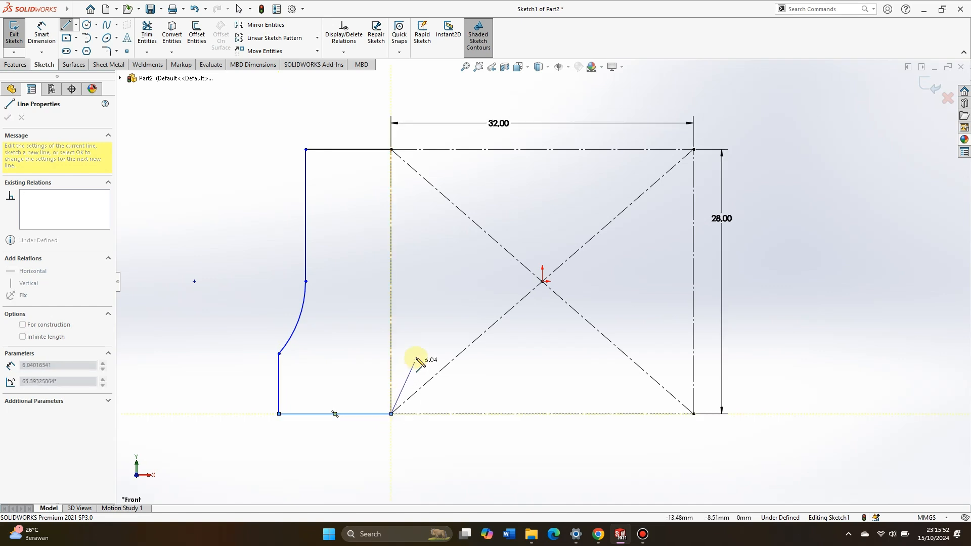
{"action": "left_click", "coordinate": [391, 150]}
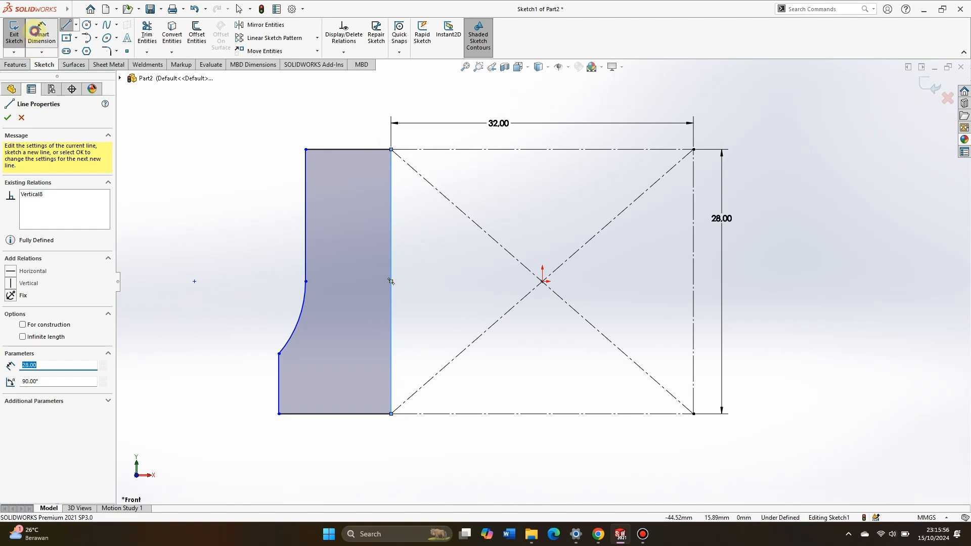
Dimension the top edge of the closed profile to 4.25 mm
{"action": "left_click", "coordinate": [41, 31]}
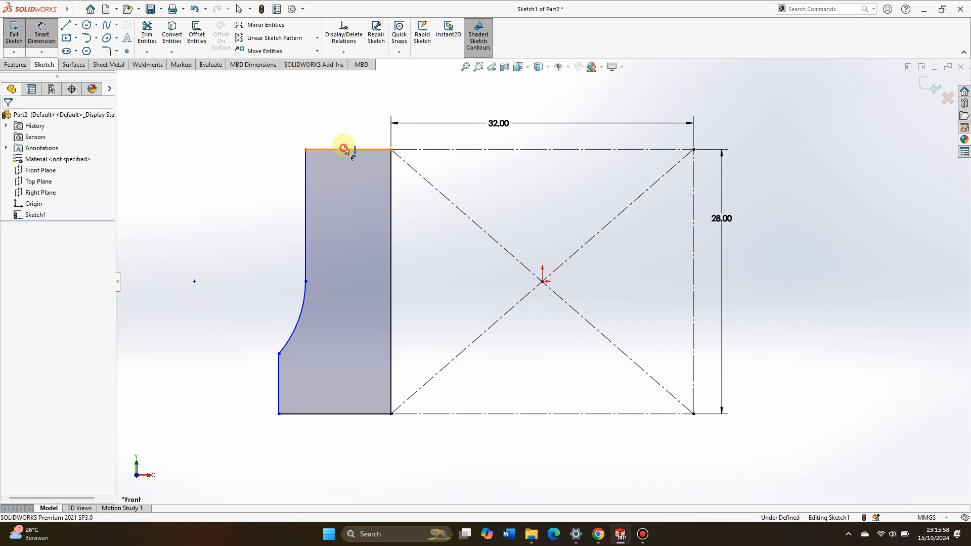
{"action": "left_click", "coordinate": [344, 149]}
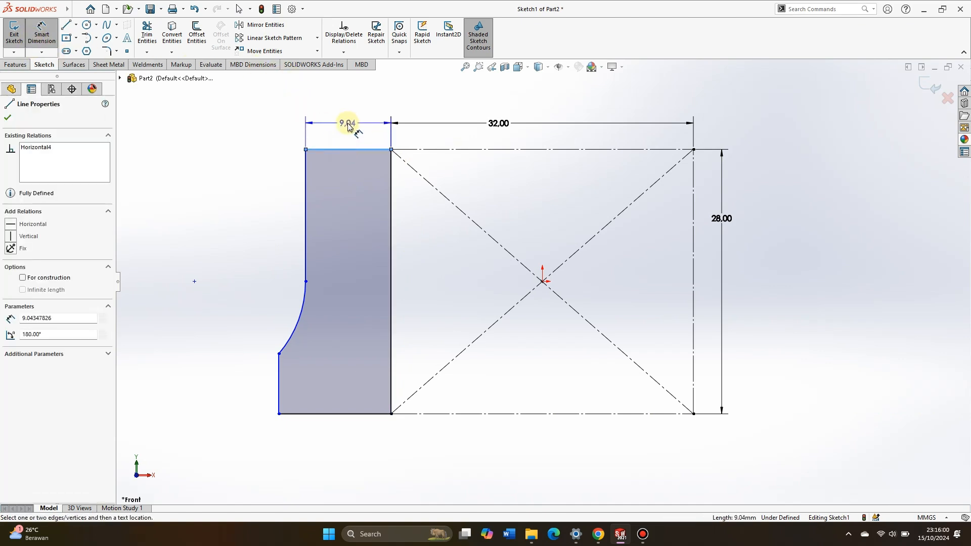
{"action": "left_click", "coordinate": [347, 124]}
{"action": "type", "text": "4,"}
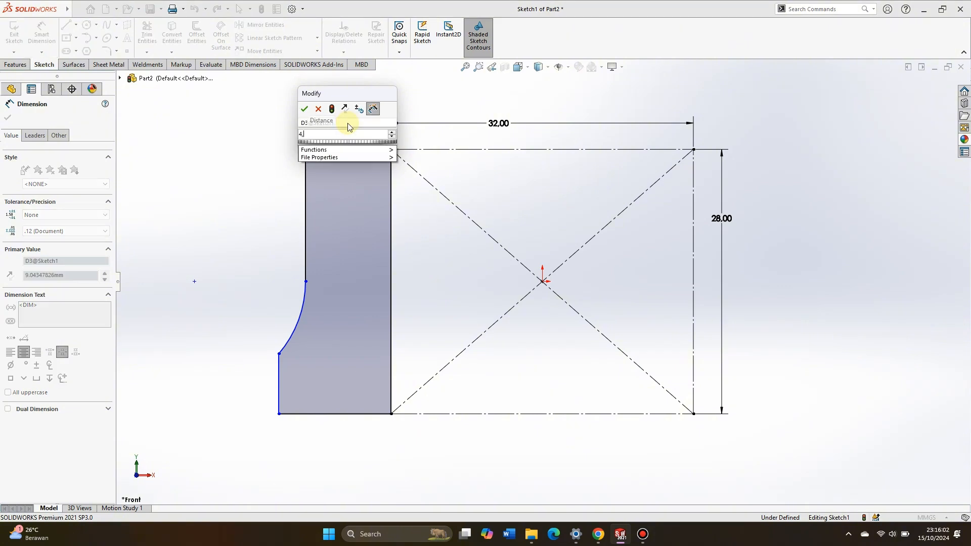
{"action": "type", "text": "25"}
{"action": "left_click", "coordinate": [305, 109]}
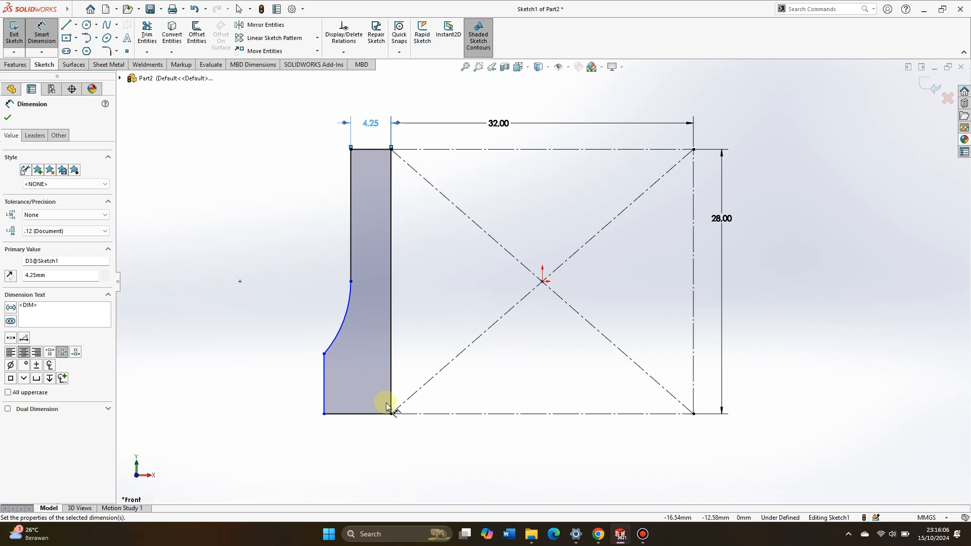
Dimension the bottom edge of the closed profile to 6.5 mm
{"action": "left_click", "coordinate": [375, 413]}
{"action": "left_click", "coordinate": [360, 444]}
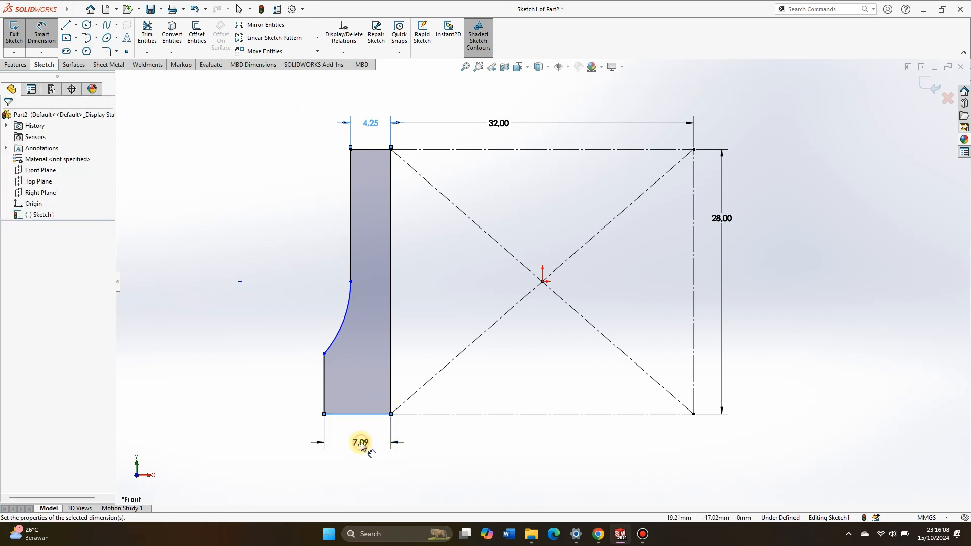
{"action": "type", "text": "6,5"}
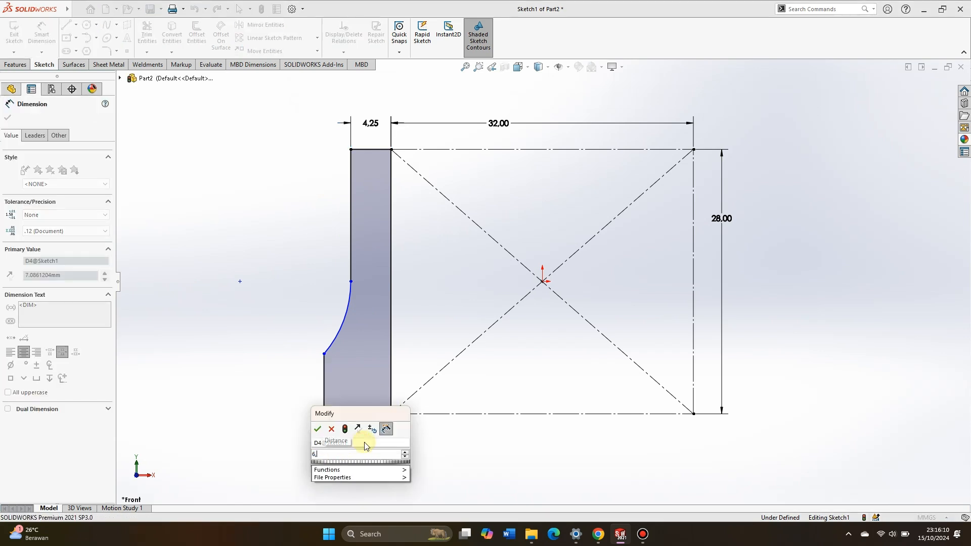
{"action": "left_click", "coordinate": [319, 429]}
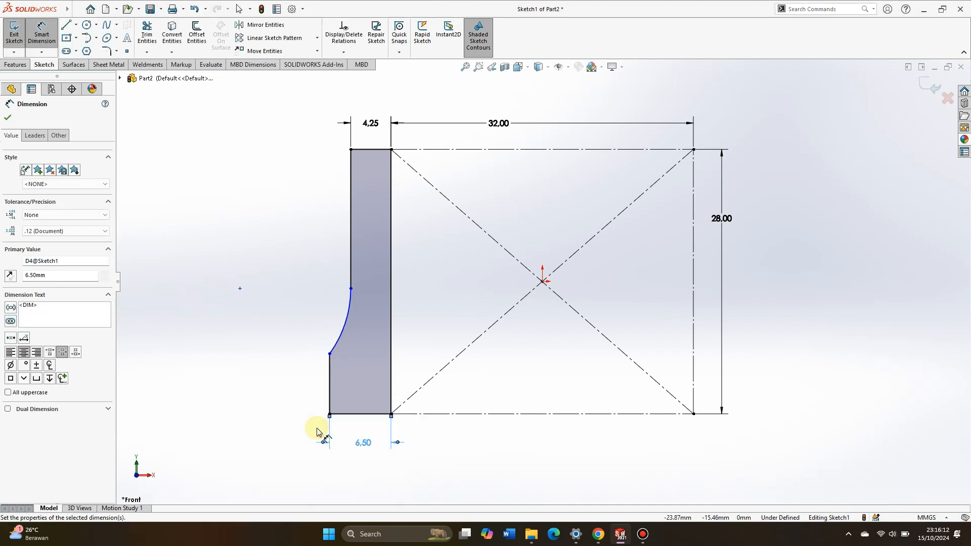
Dimension the radius of the profile's tangent arc to 6.25 mm
{"action": "left_click", "coordinate": [344, 329]}
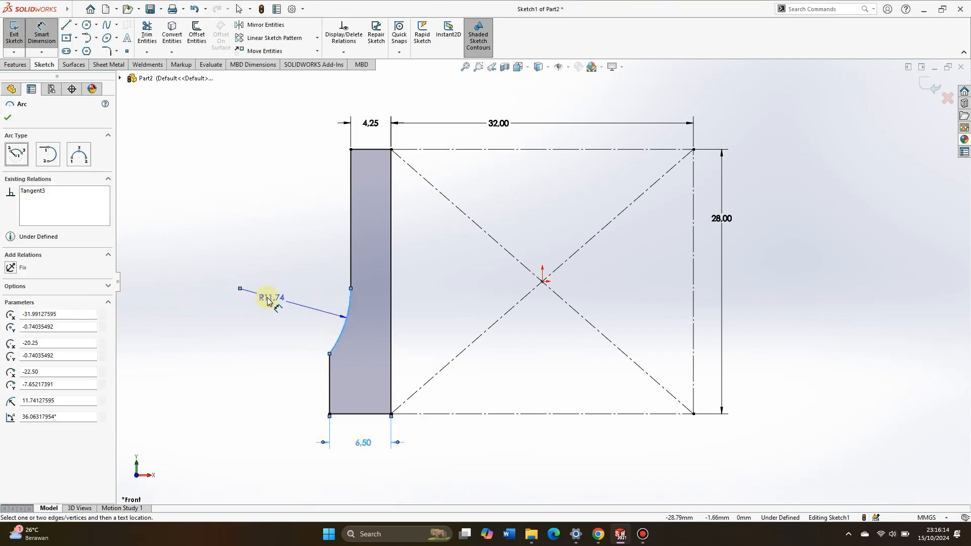
{"action": "left_click", "coordinate": [263, 297]}
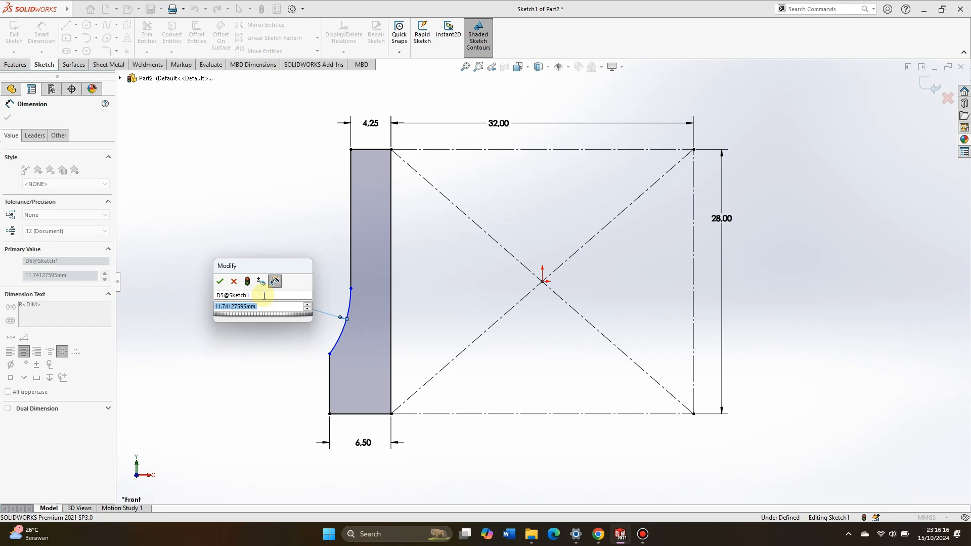
{"action": "type", "text": "6,"}
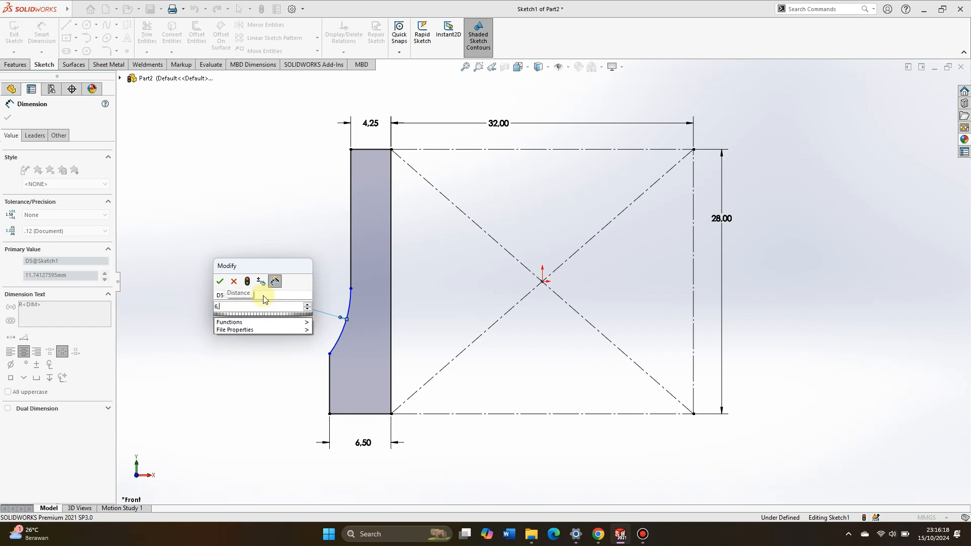
{"action": "type", "text": "25"}
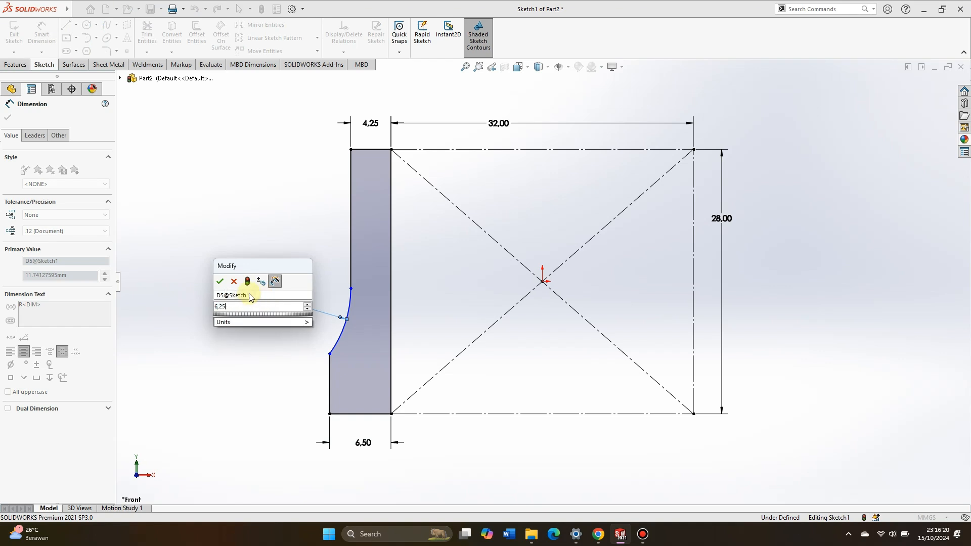
{"action": "left_click", "coordinate": [221, 285]}
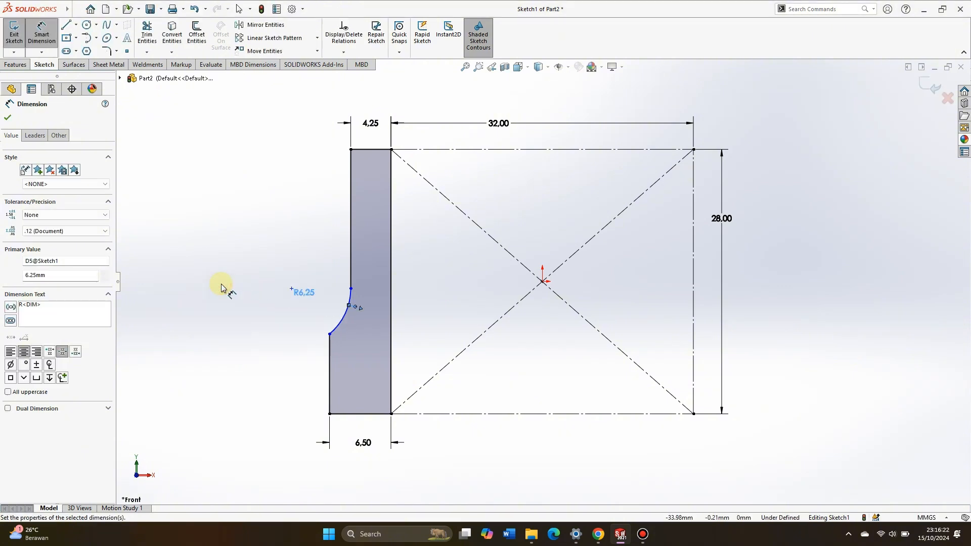
{"action": "left_click", "coordinate": [8, 117]}
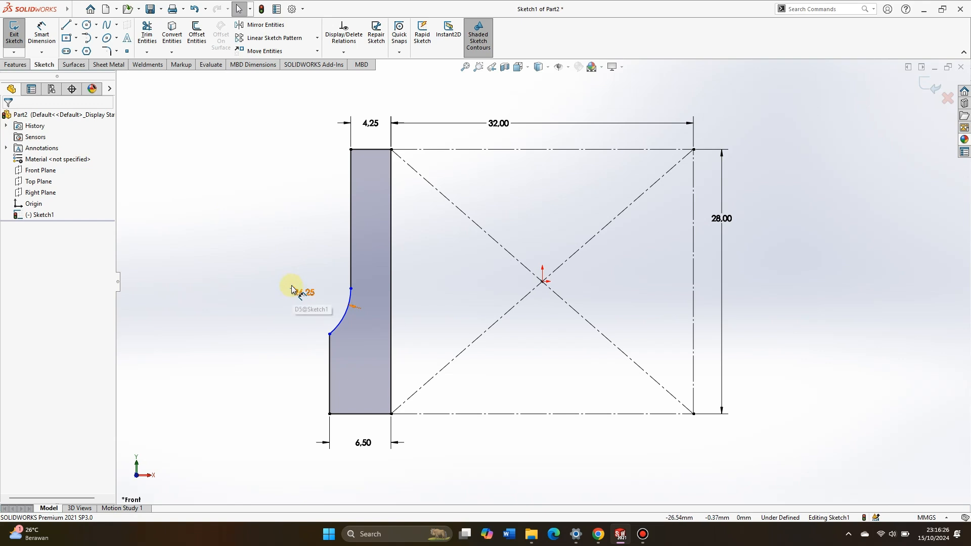
Reposition the arc's radius dimension so its text sits just outside the arc
{"action": "left_click", "coordinate": [292, 292]}
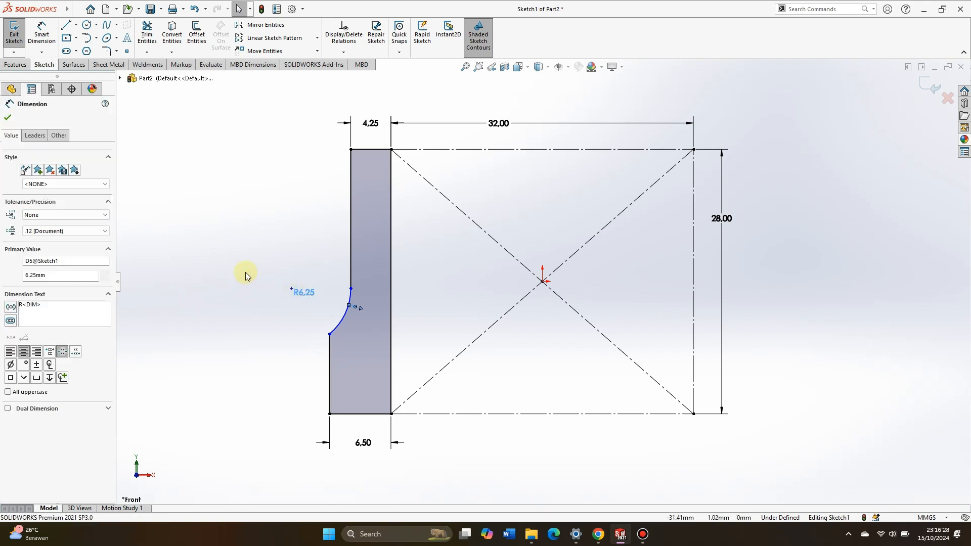
{"action": "left_click", "coordinate": [7, 118]}
{"action": "left_click", "coordinate": [177, 163]}
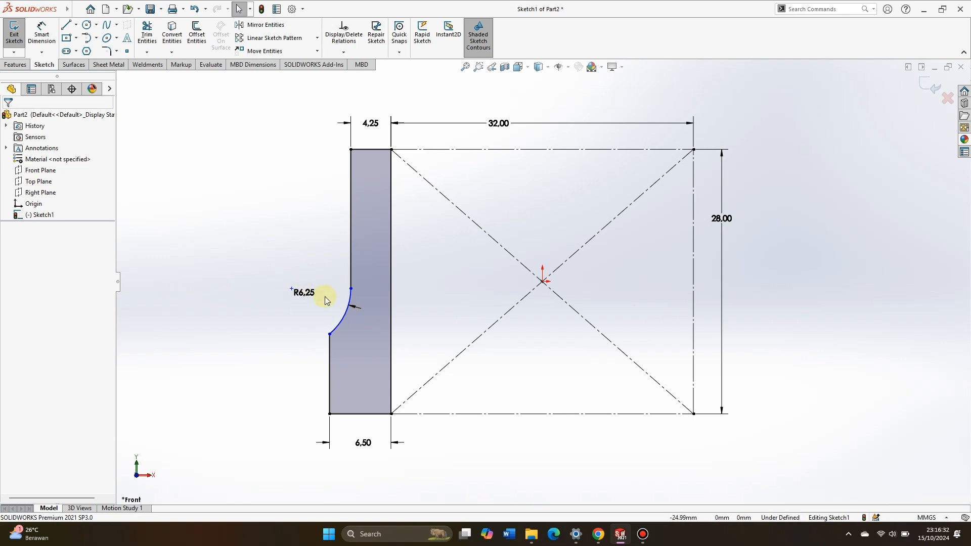
{"action": "left_click", "coordinate": [357, 309]}
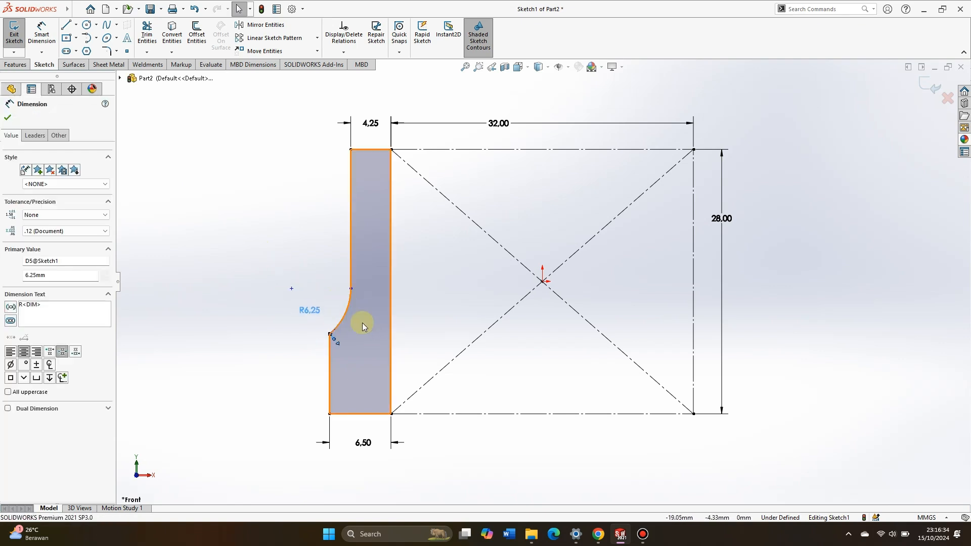
{"action": "left_click", "coordinate": [309, 310]}
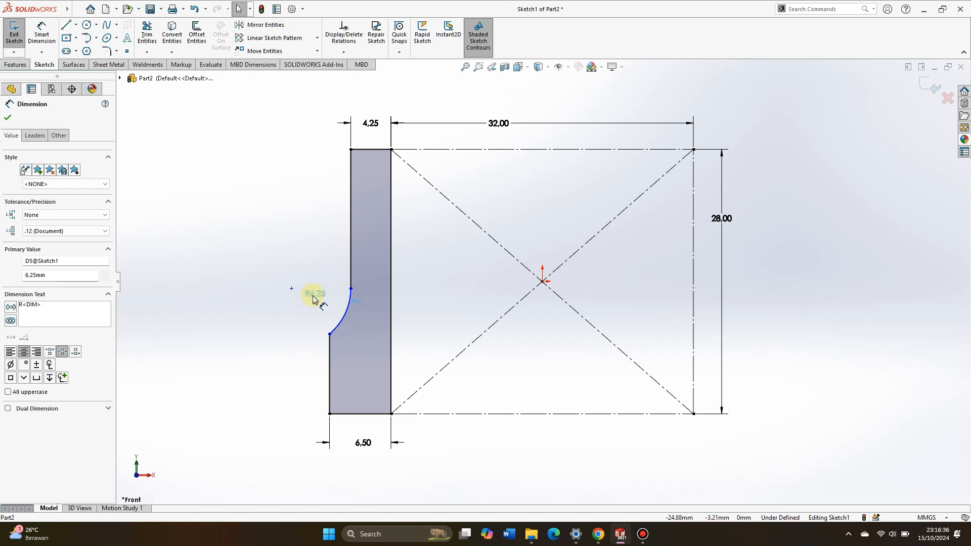
{"action": "left_click", "coordinate": [275, 232]}
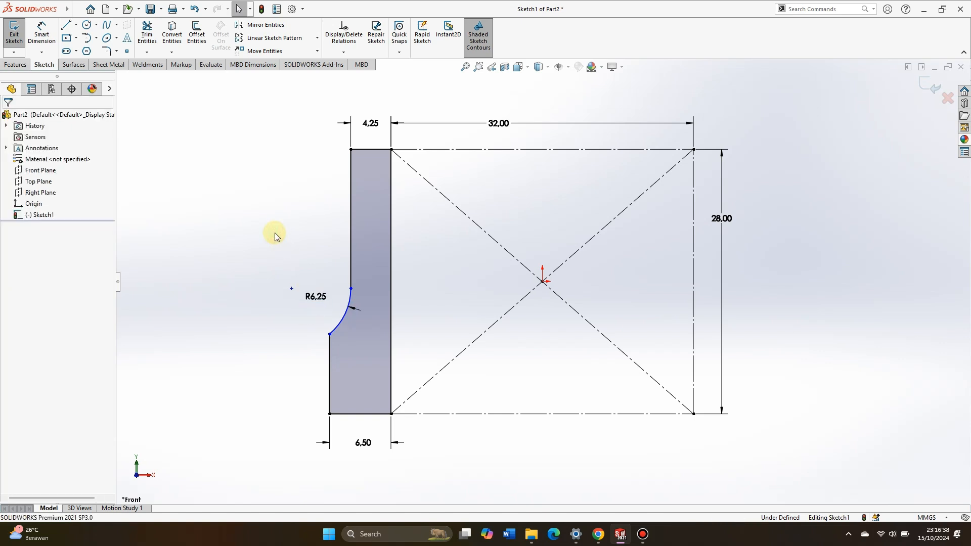
Add a horizontal relation between the rectangle's centre point at the origin and the arc's centre point
{"action": "left_click", "coordinate": [542, 282]}
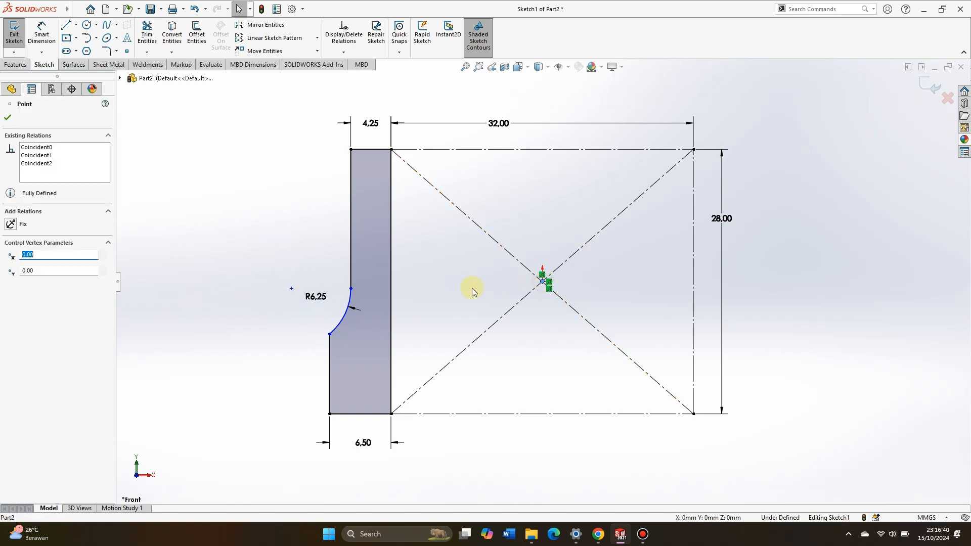
{"action": "left_click", "coordinate": [291, 289], "text": "ctrl"}
{"action": "left_click", "coordinate": [321, 243]}
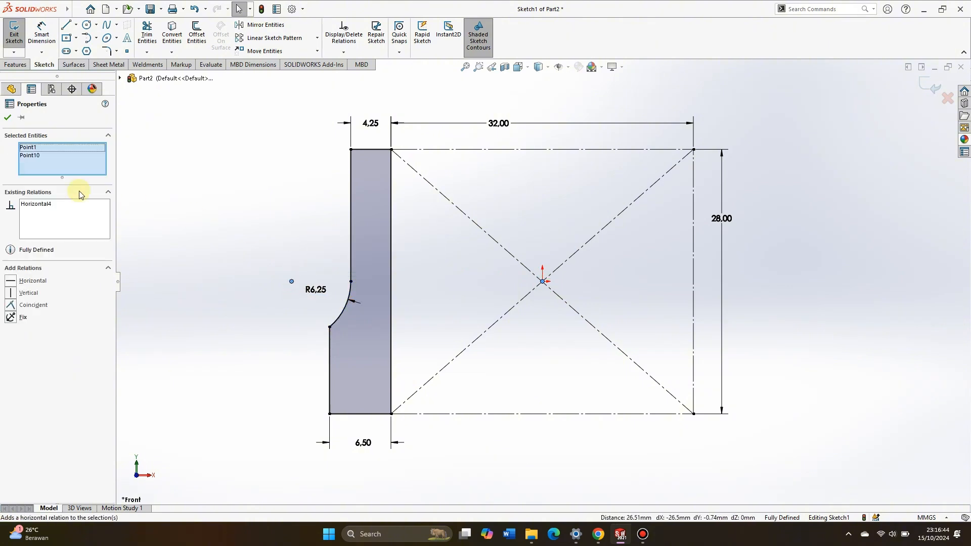
{"action": "left_click", "coordinate": [6, 120]}
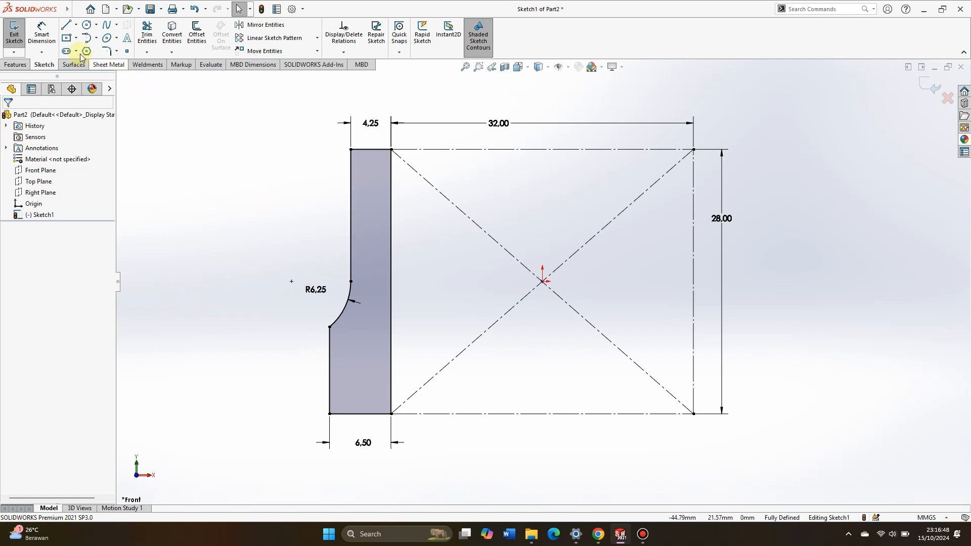
Draw a horizontal centerline about 27.1 mm long from the origin, away from the profile and past the rectangle's far side
{"action": "left_click", "coordinate": [77, 25]}
{"action": "left_click", "coordinate": [86, 49]}
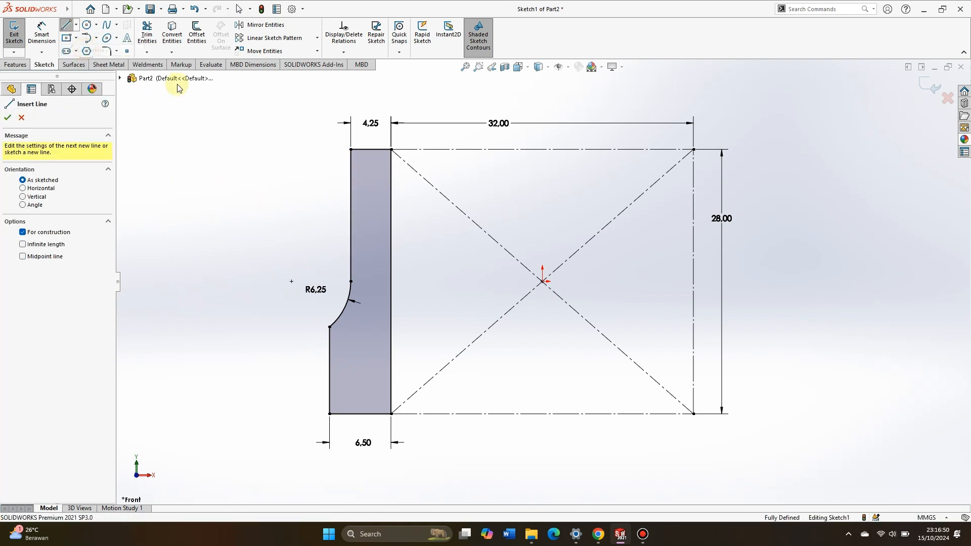
{"action": "left_click", "coordinate": [542, 282]}
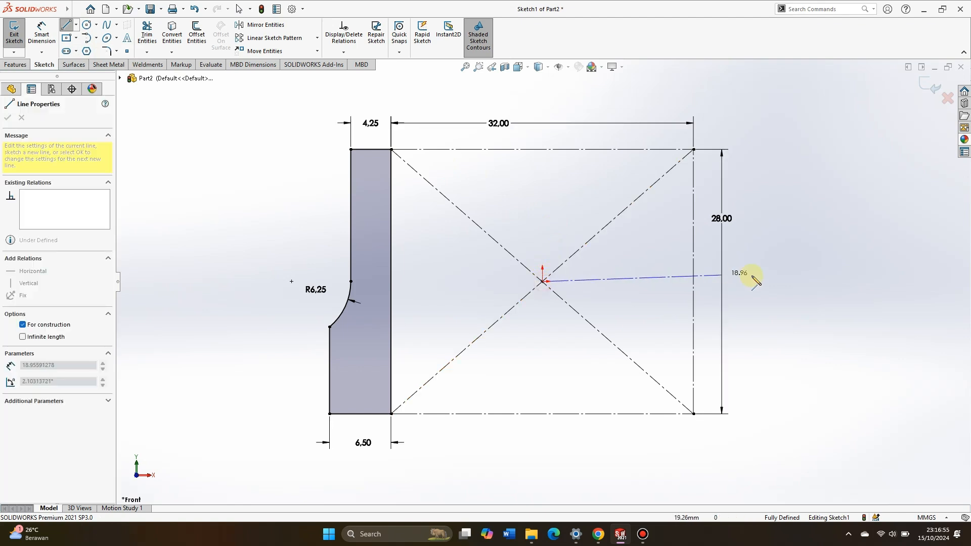
{"action": "left_click", "coordinate": [799, 281]}
{"action": "key", "text": "Escape"}
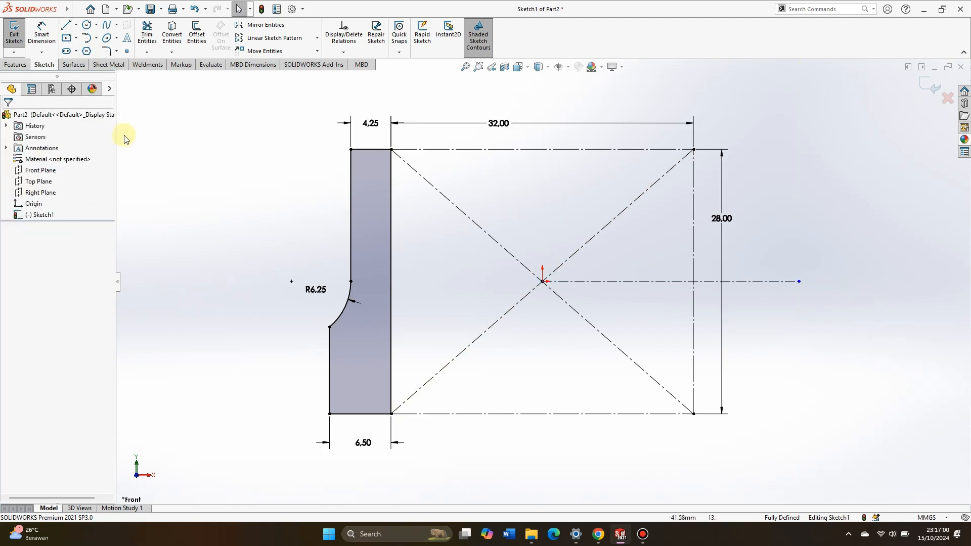
Dimension the horizontal centerline's length to 26.7 mm, placing the dimension below the rectangle
{"action": "left_click", "coordinate": [42, 33]}
{"action": "left_click", "coordinate": [611, 282]}
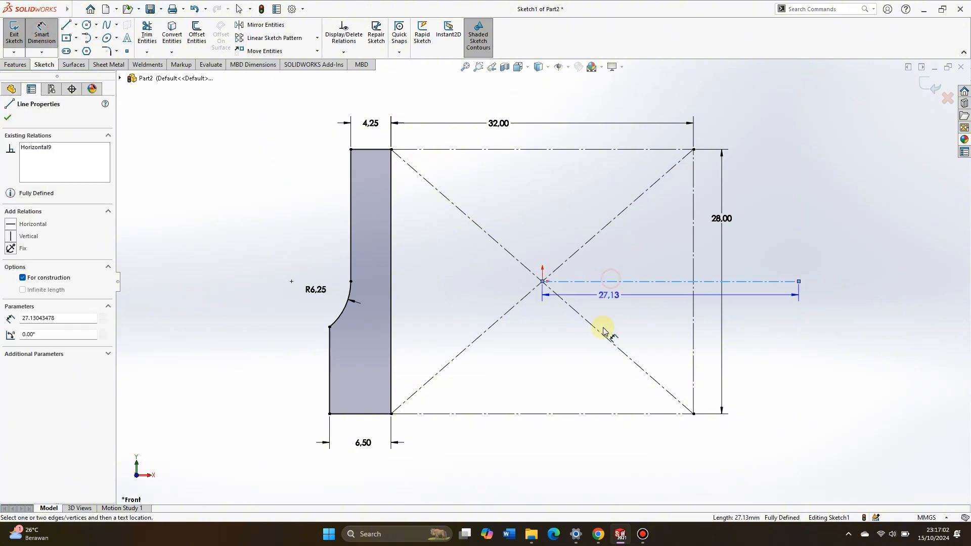
{"action": "left_click", "coordinate": [609, 440]}
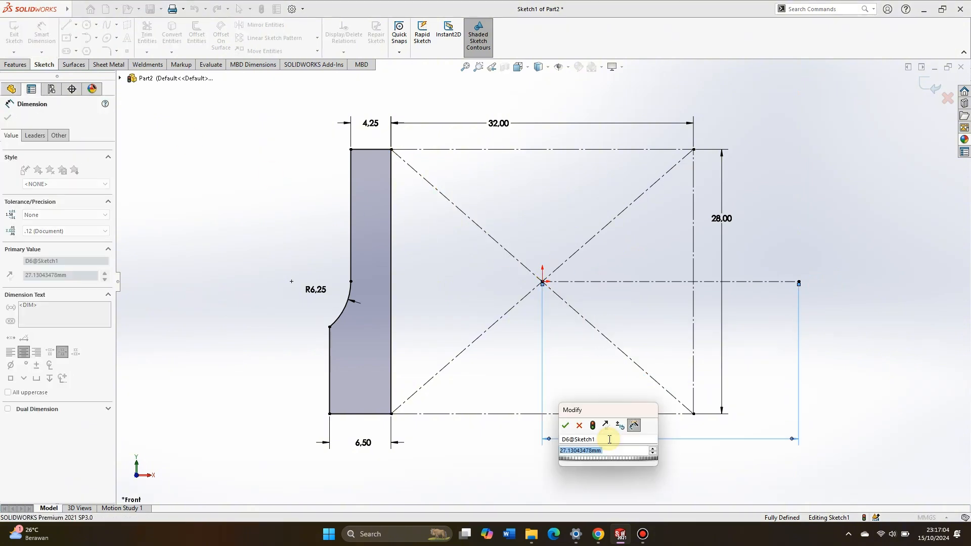
{"action": "type", "text": "26,7"}
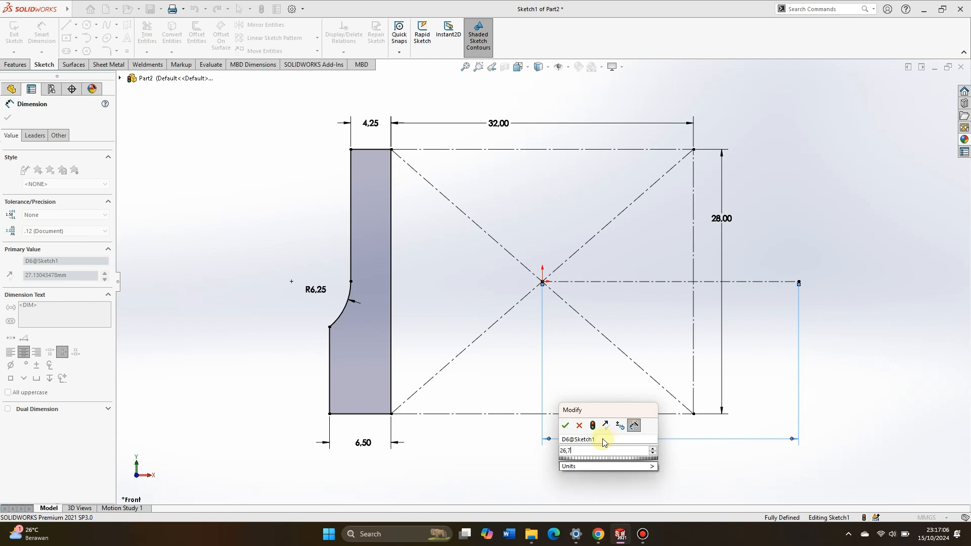
{"action": "left_click", "coordinate": [565, 426]}
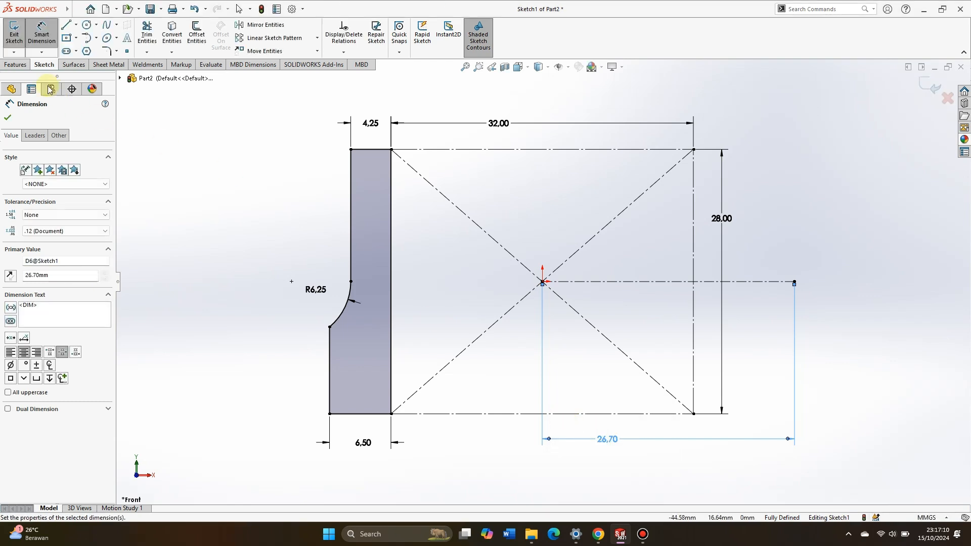
{"action": "left_click", "coordinate": [7, 116]}
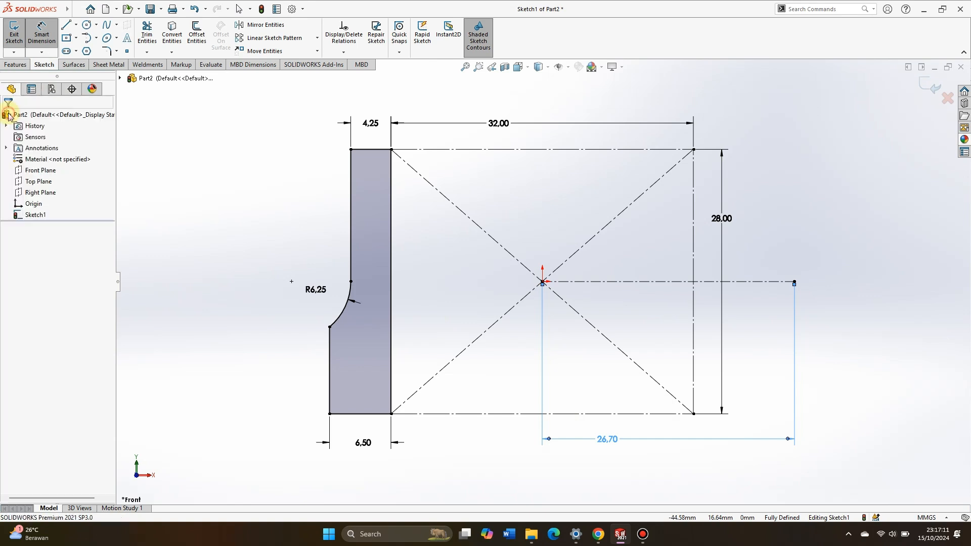
Sketch a circle of about 4.5 mm radius centred on the outer end of the horizontal centerline
{"action": "left_click", "coordinate": [85, 26]}
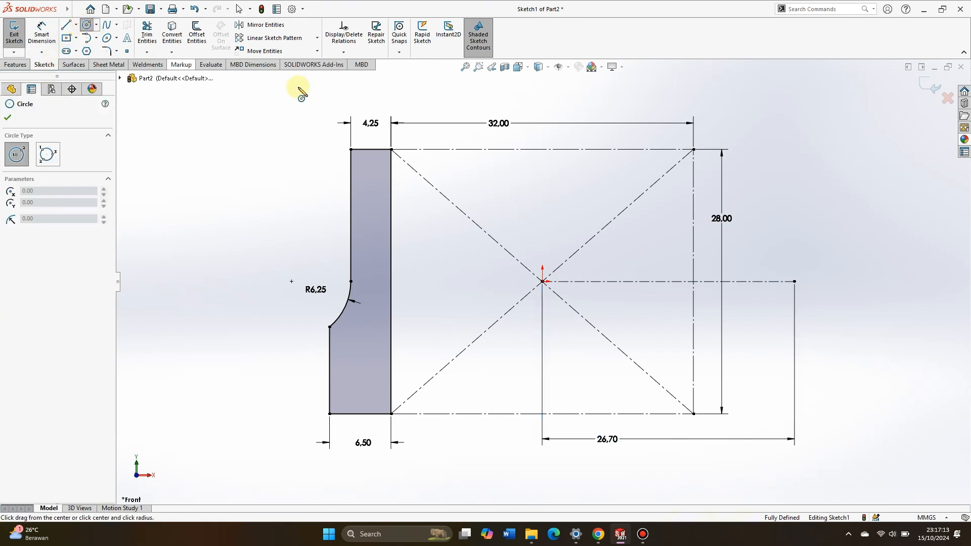
{"action": "left_click", "coordinate": [796, 281]}
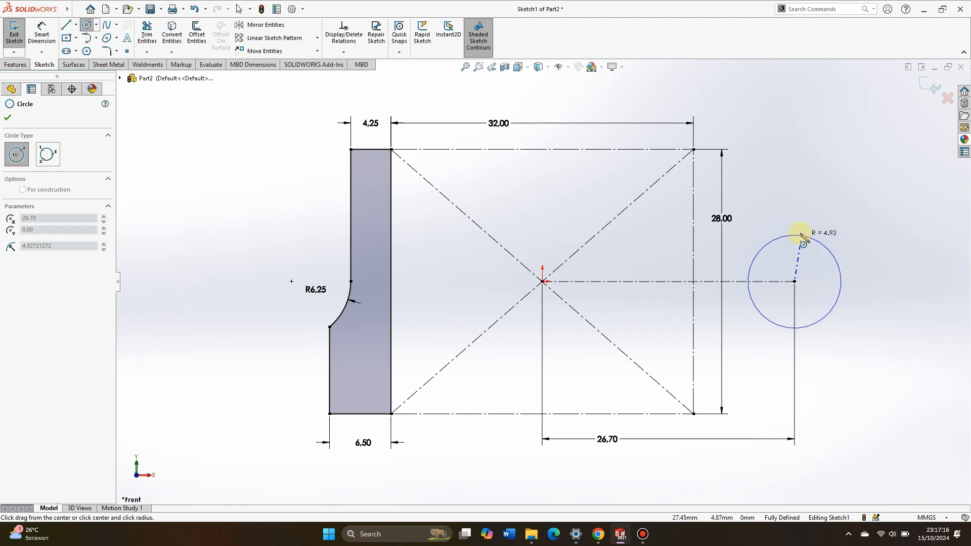
{"action": "left_click", "coordinate": [790, 239]}
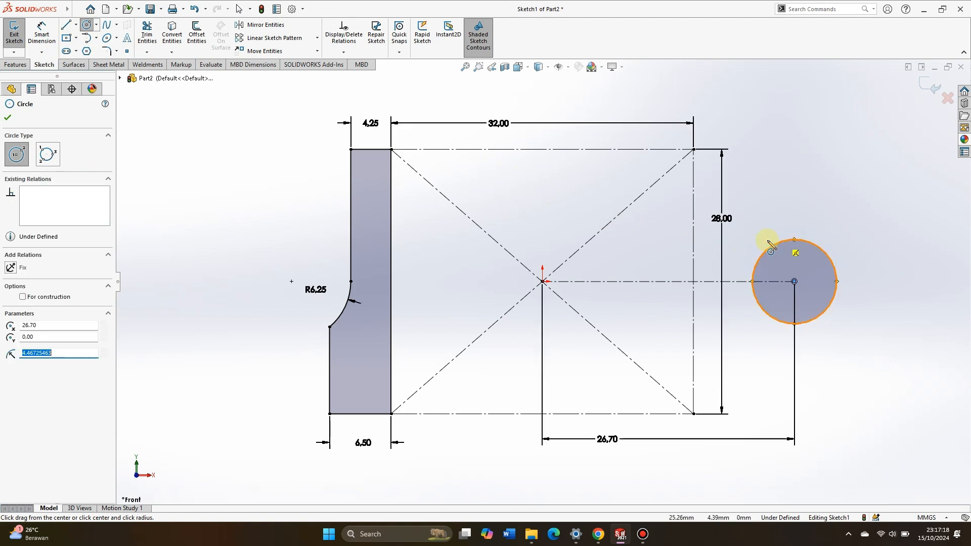
Dimension the circle's diameter to 12.6 mm
{"action": "left_click", "coordinate": [42, 32]}
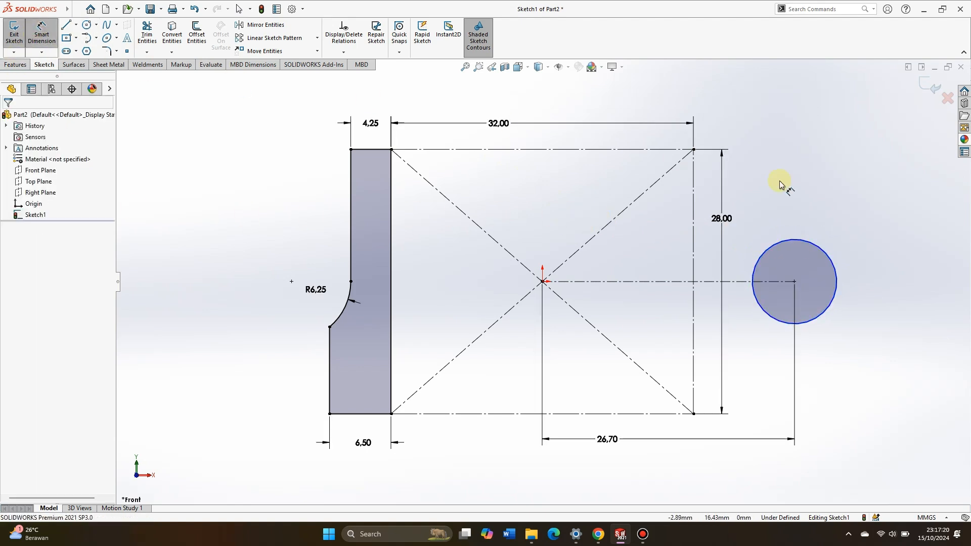
{"action": "left_click", "coordinate": [805, 244]}
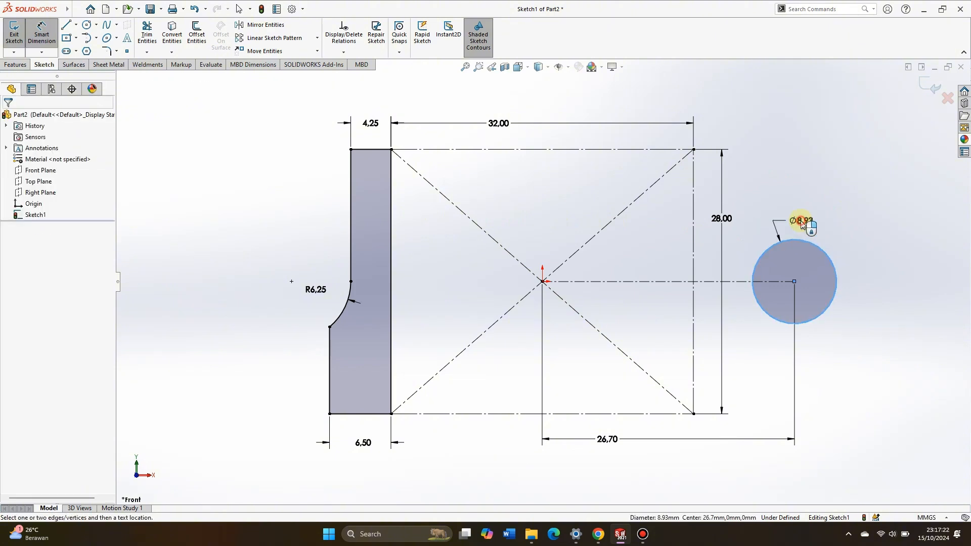
{"action": "left_click", "coordinate": [801, 222]}
{"action": "type", "text": "12"}
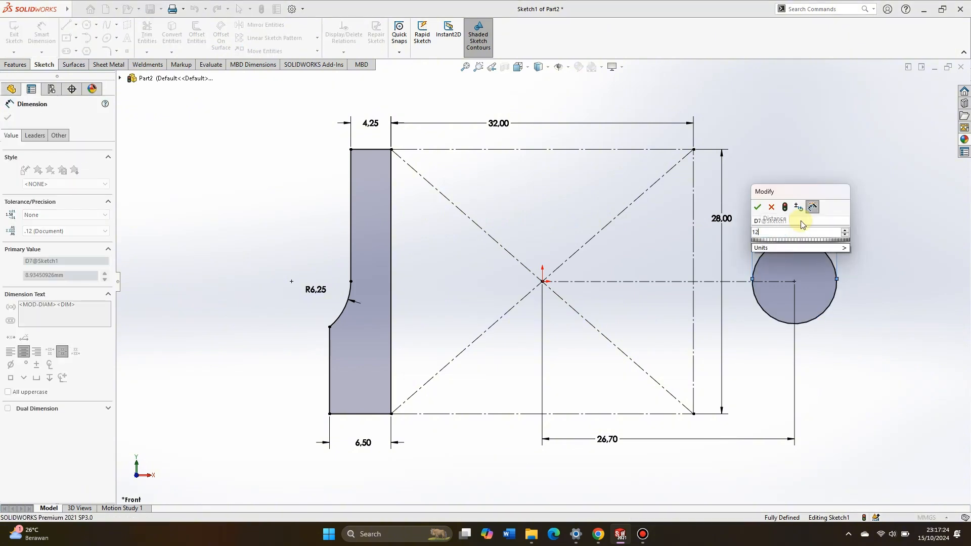
{"action": "type", "text": ".6"}
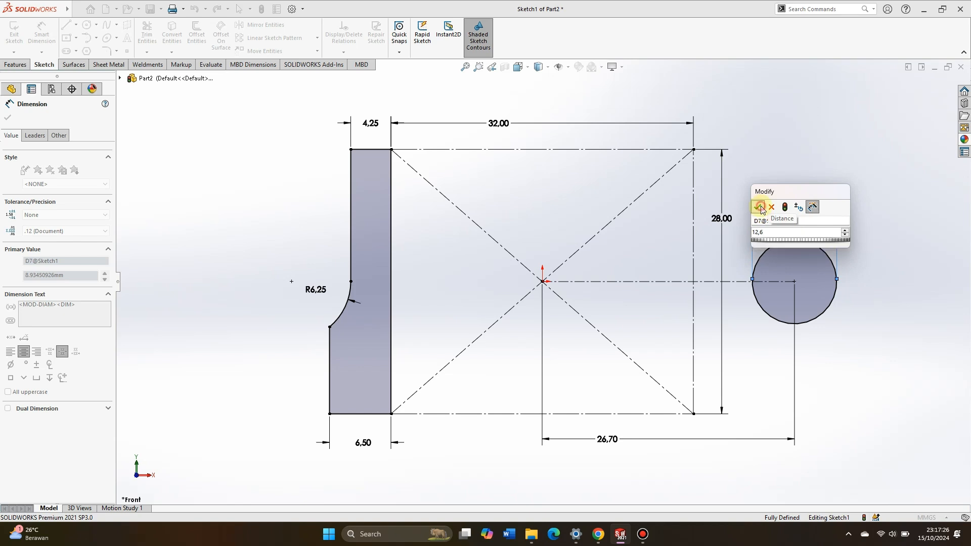
{"action": "left_click", "coordinate": [758, 206]}
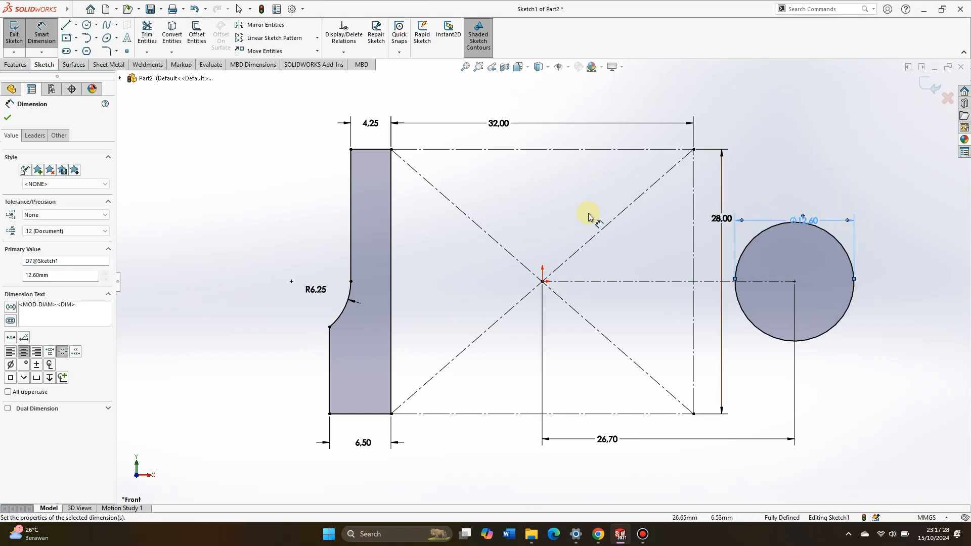
{"action": "left_click", "coordinate": [9, 121]}
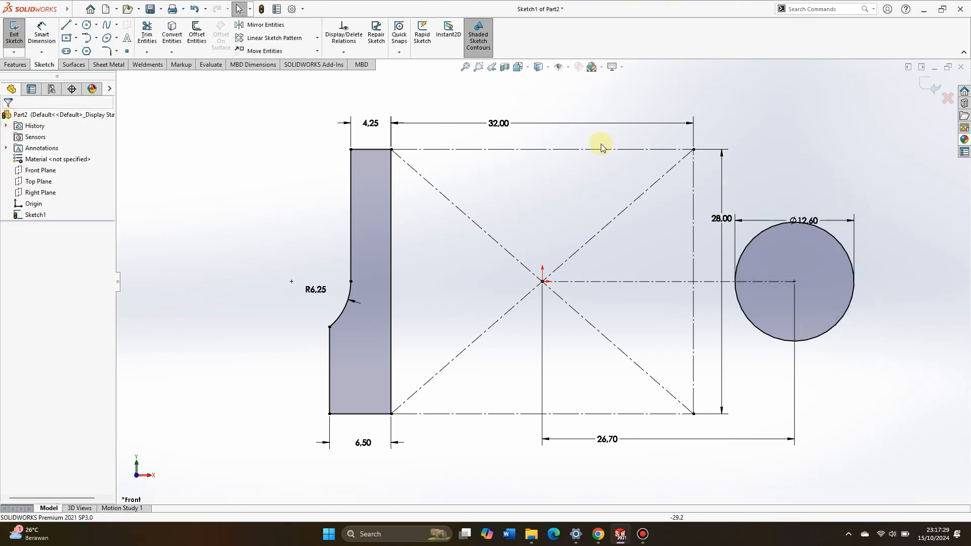
Move the diameter dimension clear above the circle and convert the circle to construction geometry
{"action": "left_click_drag", "start_coordinate": [772, 217], "coordinate": [776, 191]}
{"action": "left_click", "coordinate": [779, 223]}
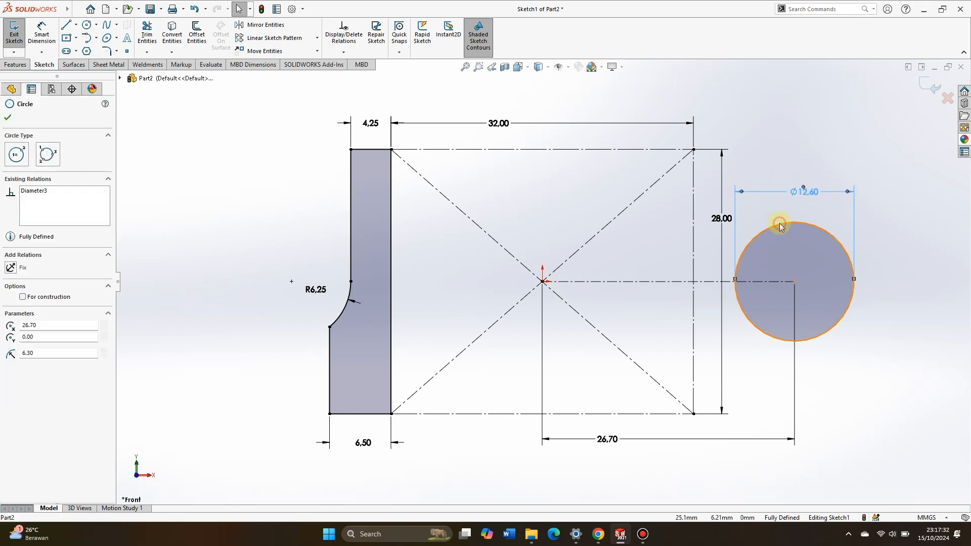
{"action": "left_click", "coordinate": [23, 253]}
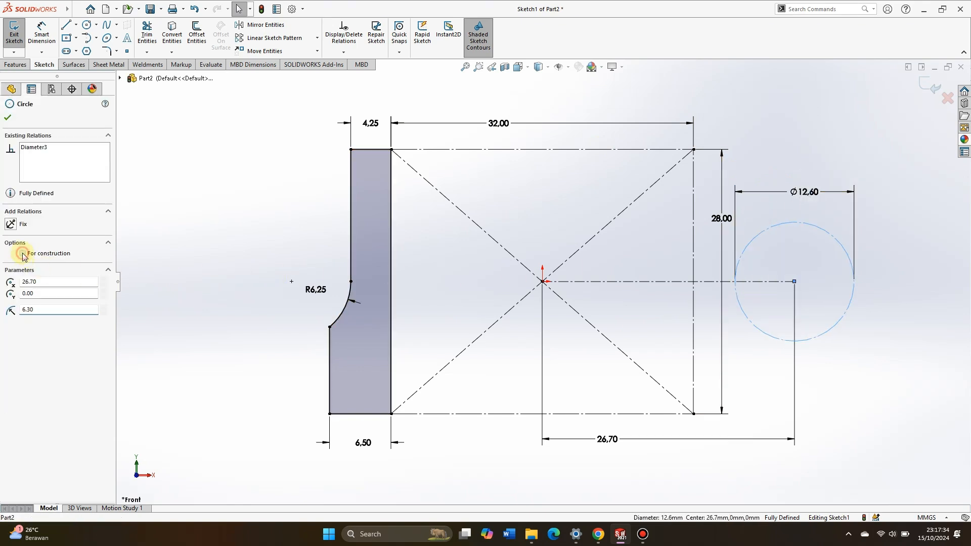
{"action": "left_click", "coordinate": [7, 120]}
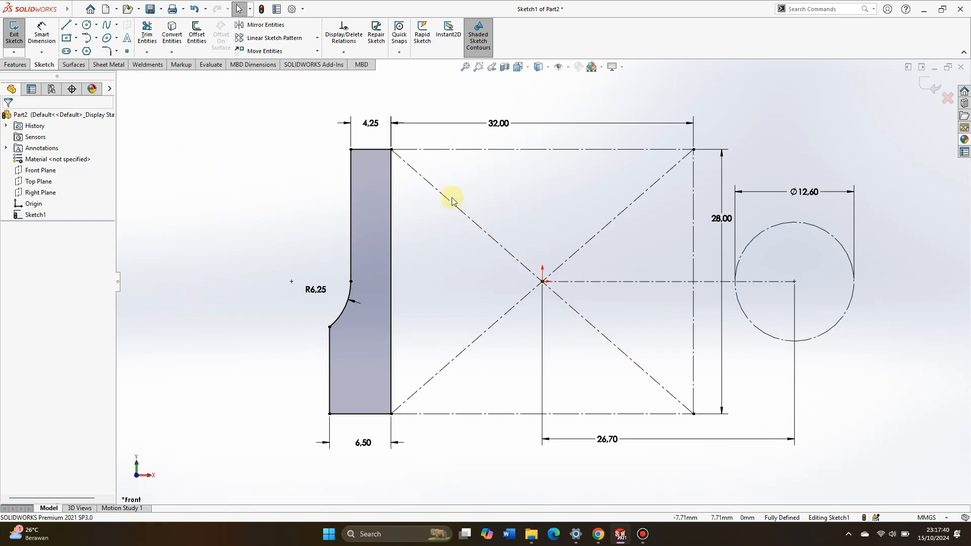
Fillet the profile's two inner corners, beside the construction rectangle, with a 1.15 mm radius
{"action": "left_click", "coordinate": [111, 52]}
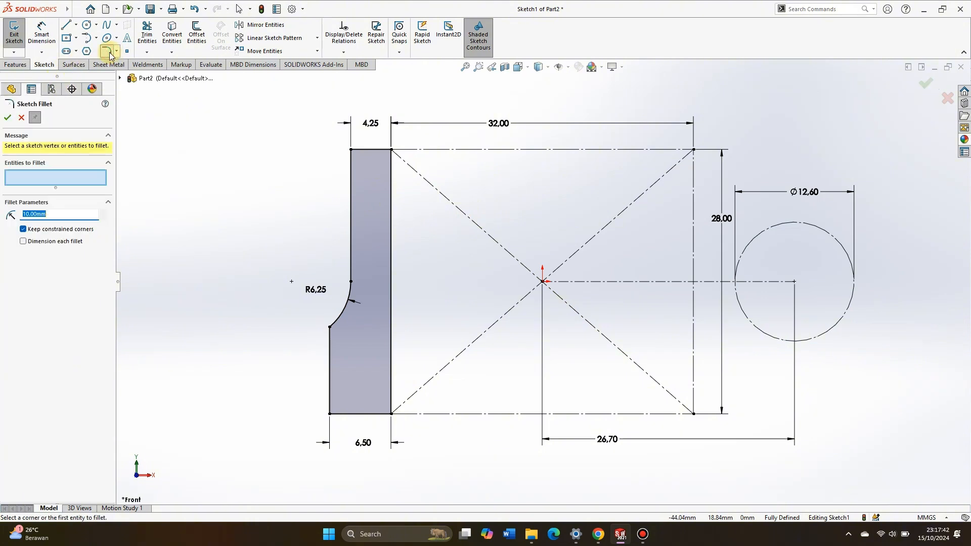
{"action": "left_click", "coordinate": [68, 214]}
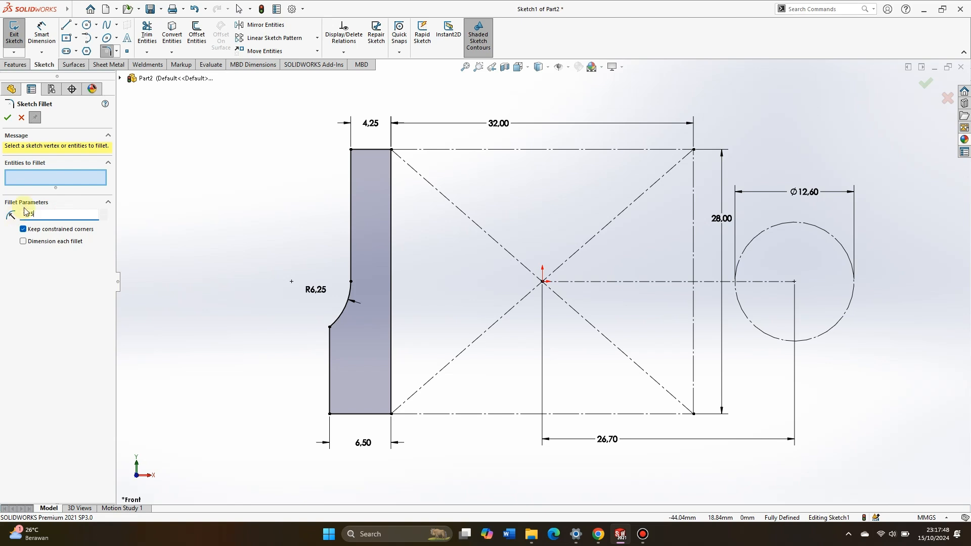
{"action": "left_click", "coordinate": [390, 150]}
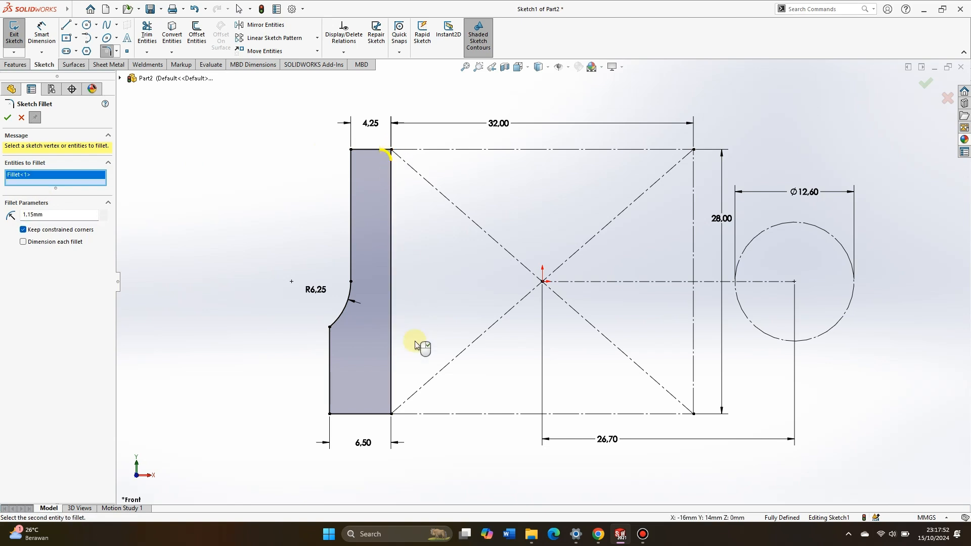
{"action": "left_click", "coordinate": [391, 414]}
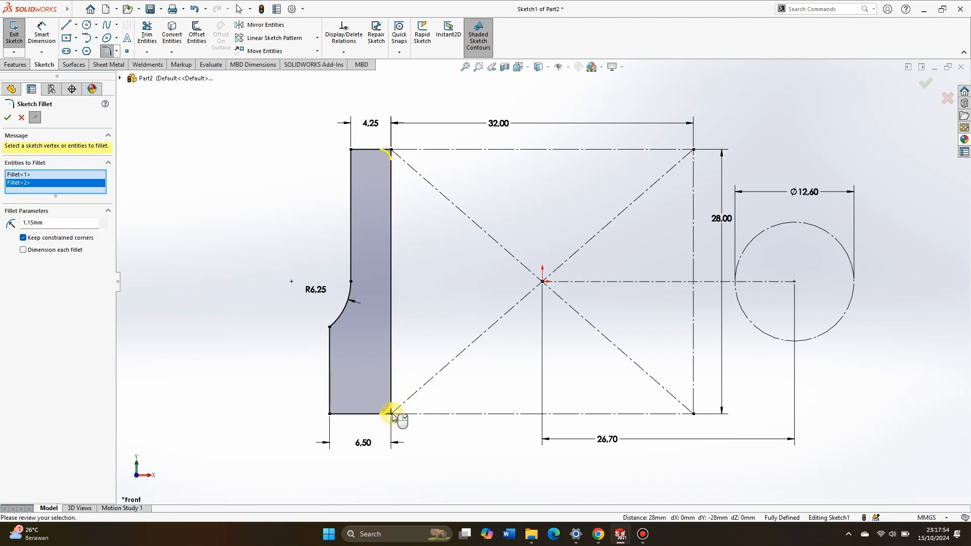
{"action": "left_click", "coordinate": [7, 118]}
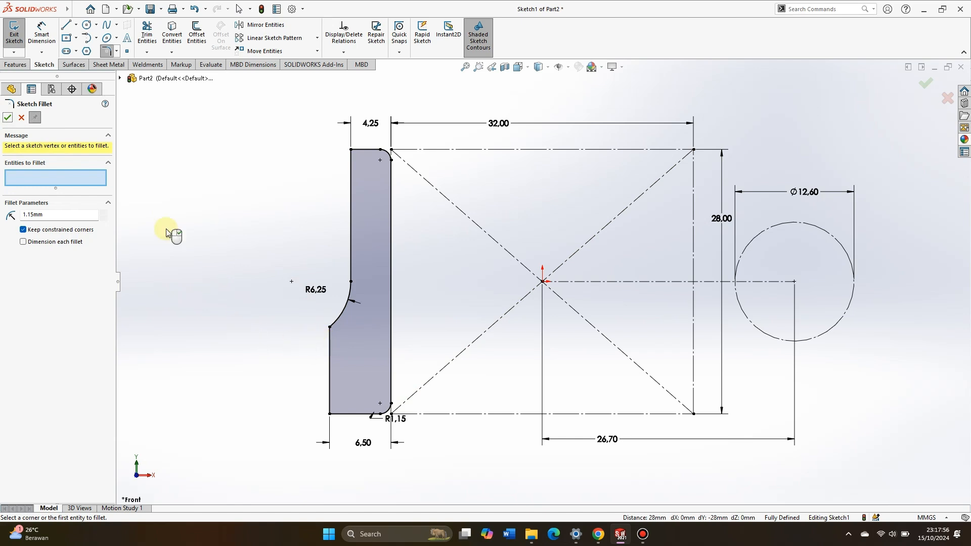
{"action": "left_click", "coordinate": [7, 118]}
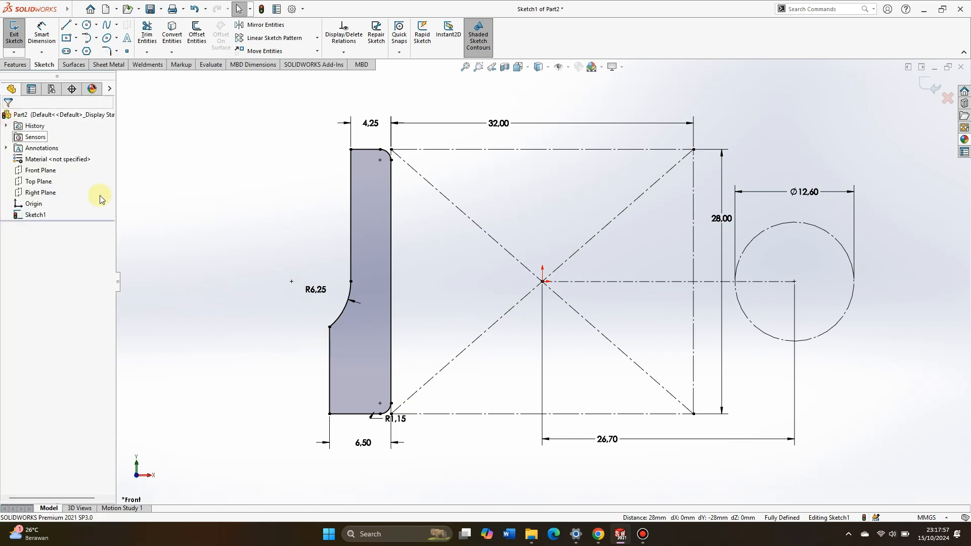
Move the R1.15 fillet dimension clear below the profile's lower inner corner
{"action": "left_click", "coordinate": [400, 424]}
{"action": "left_click_drag", "start_coordinate": [412, 431], "coordinate": [440, 444]}
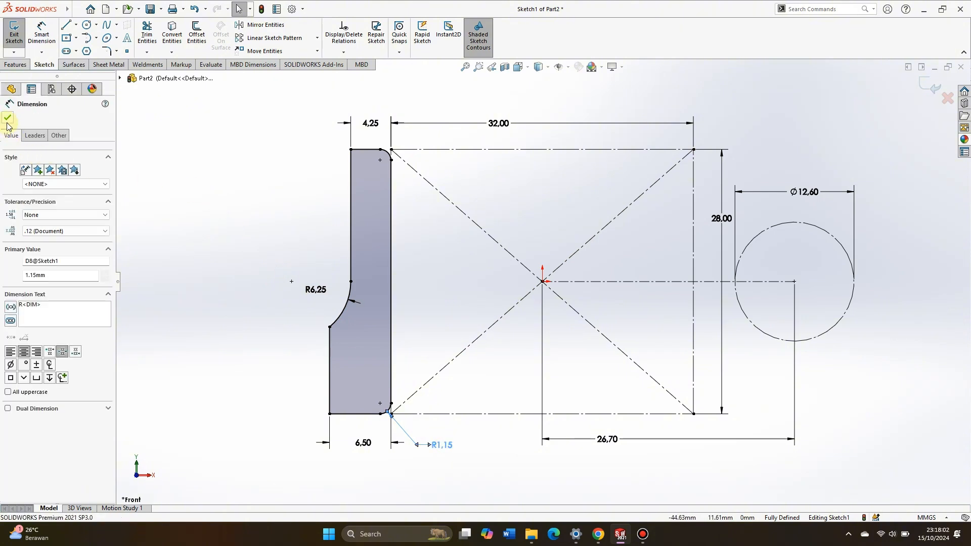
{"action": "left_click", "coordinate": [8, 119]}
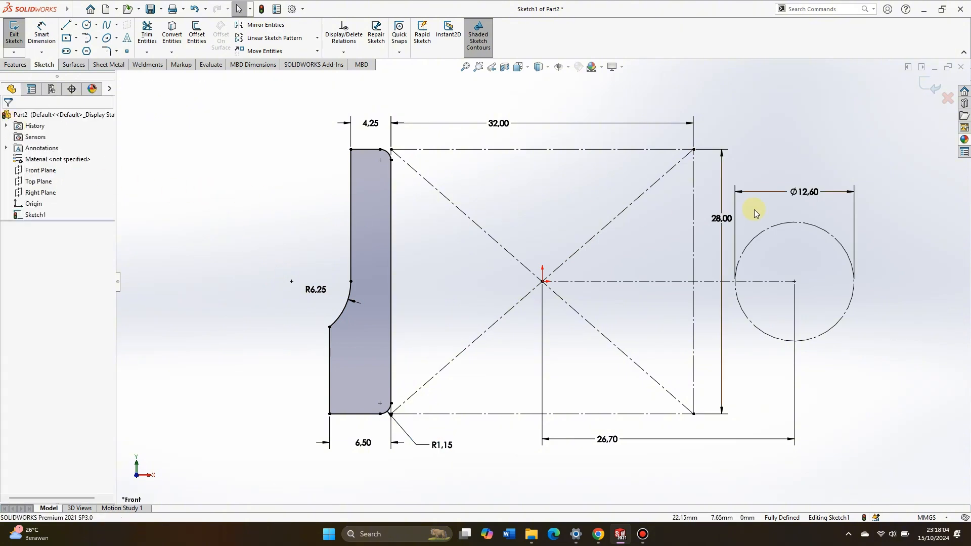
{"action": "left_click", "coordinate": [263, 26]}
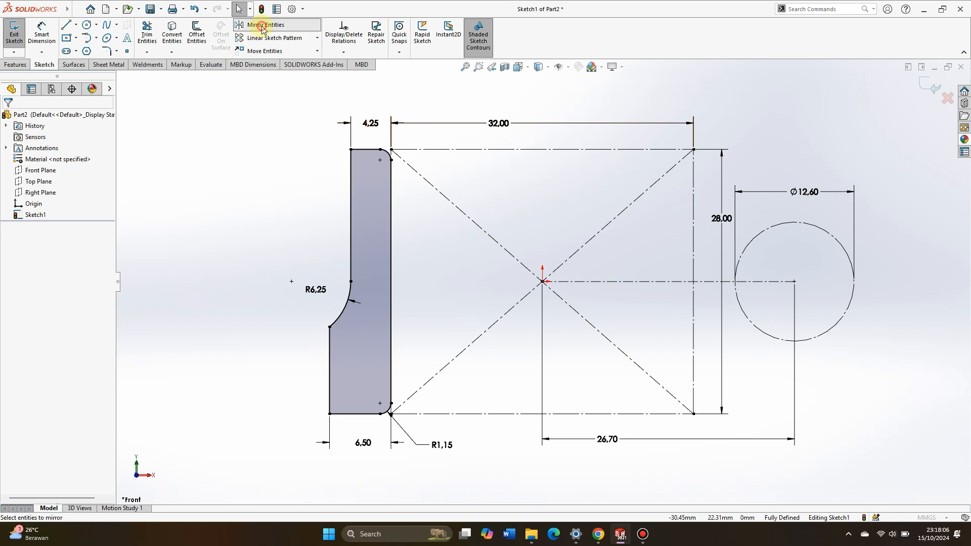
{"action": "left_click", "coordinate": [773, 230]}
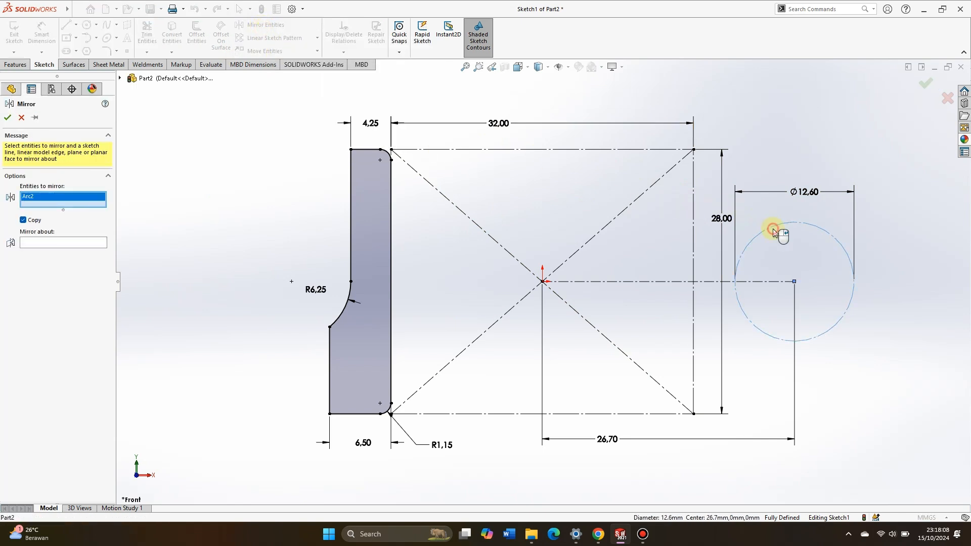
{"action": "left_click", "coordinate": [76, 244]}
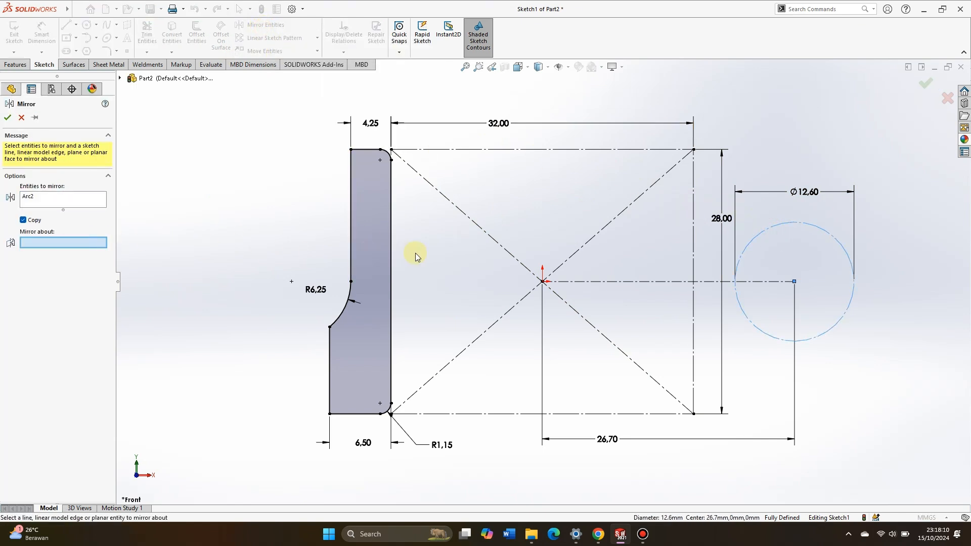
{"action": "left_click", "coordinate": [21, 117]}
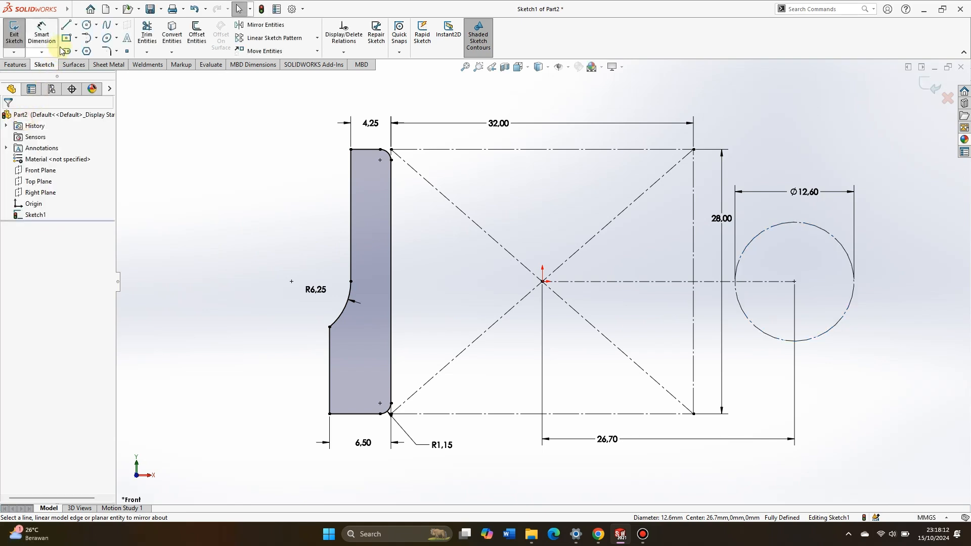
Draw a vertical centerline from the midpoint of the construction rectangle's top edge to the origin
{"action": "left_click", "coordinate": [76, 25]}
{"action": "left_click", "coordinate": [83, 50]}
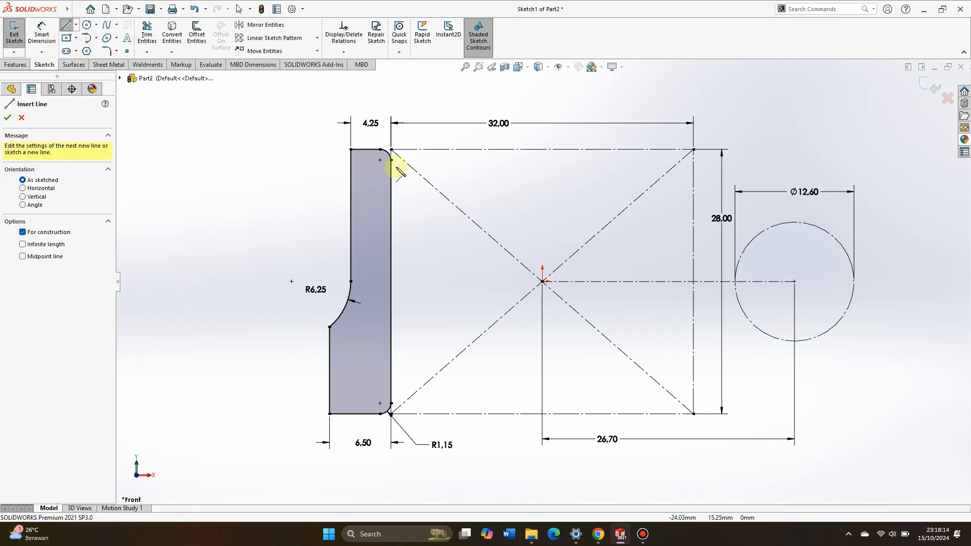
{"action": "left_click", "coordinate": [541, 149]}
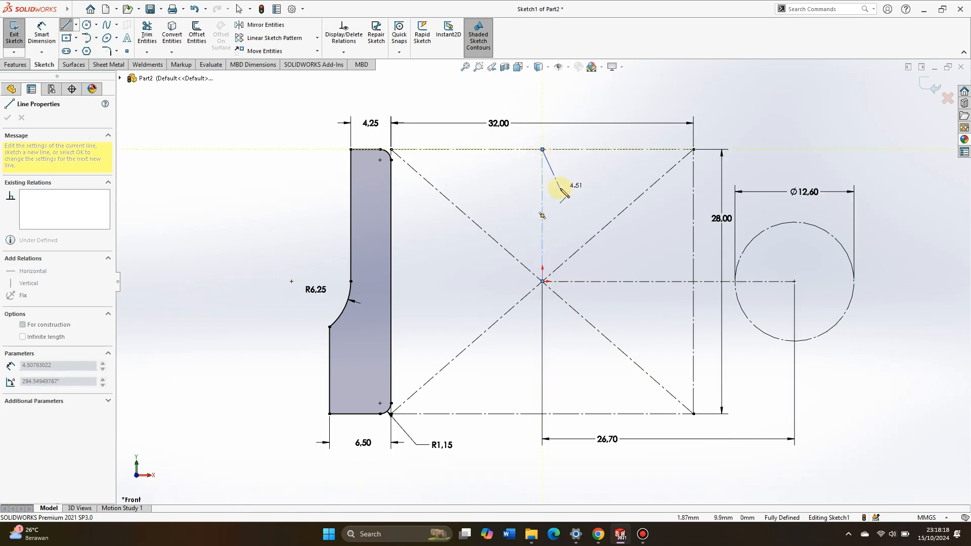
{"action": "key", "text": "Escape"}
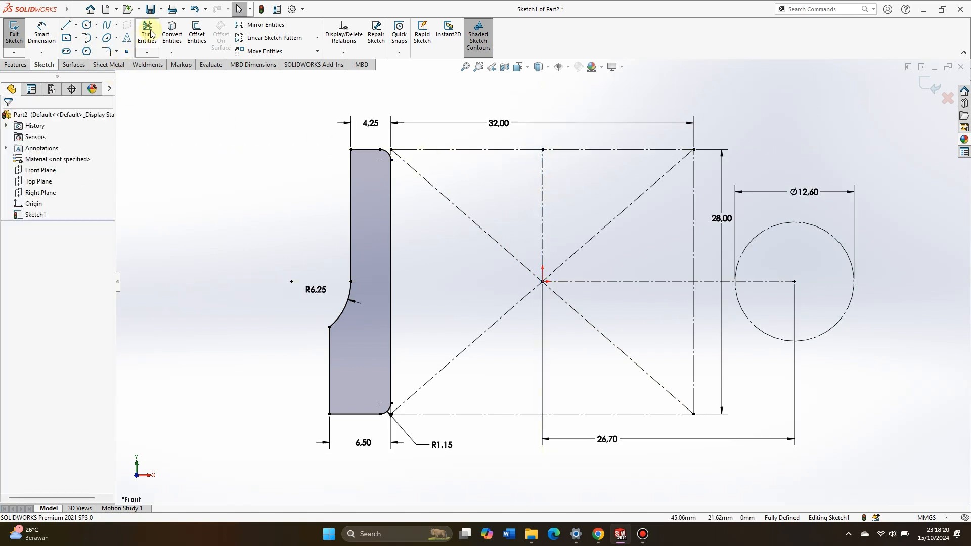
Mirror the 12.6 mm construction circle about the vertical centerline, keeping the original
{"action": "left_click", "coordinate": [261, 25]}
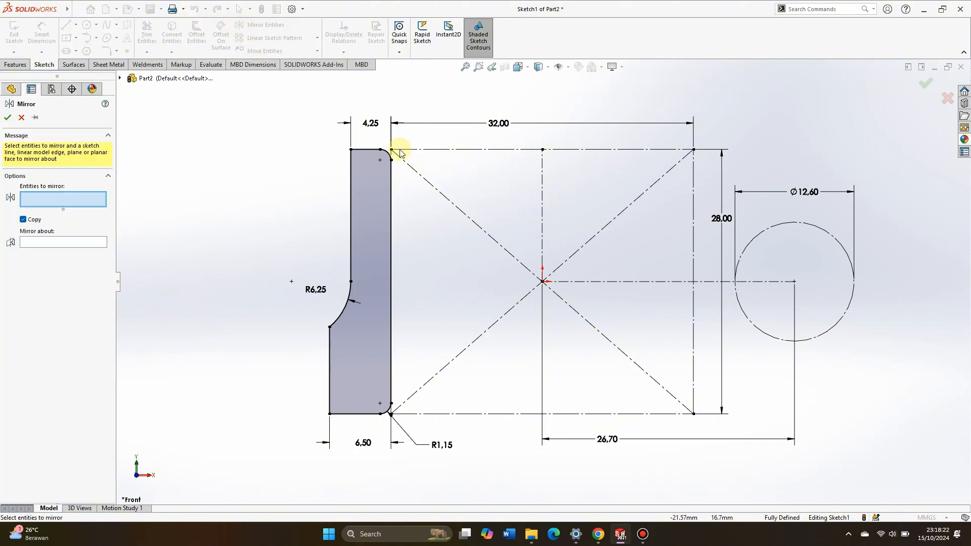
{"action": "left_click", "coordinate": [757, 236]}
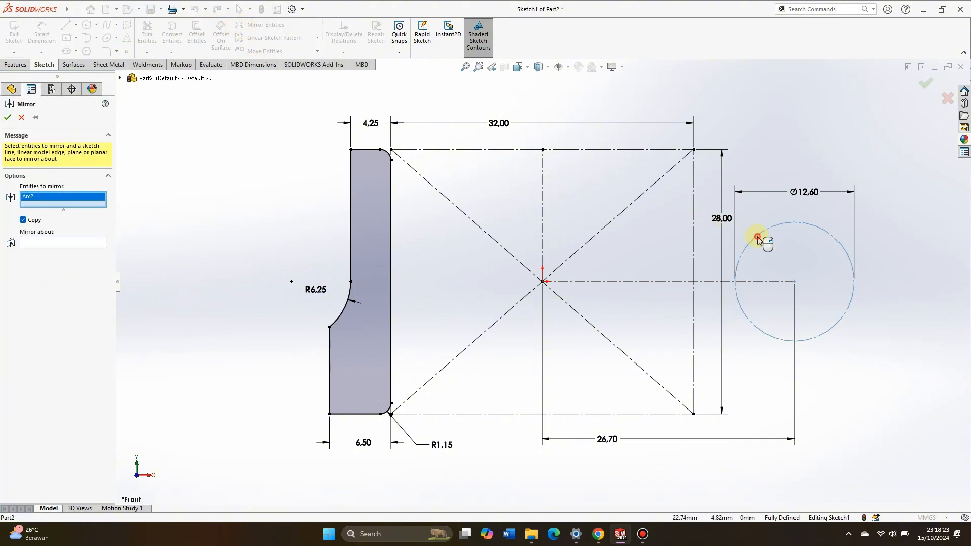
{"action": "left_click", "coordinate": [75, 245]}
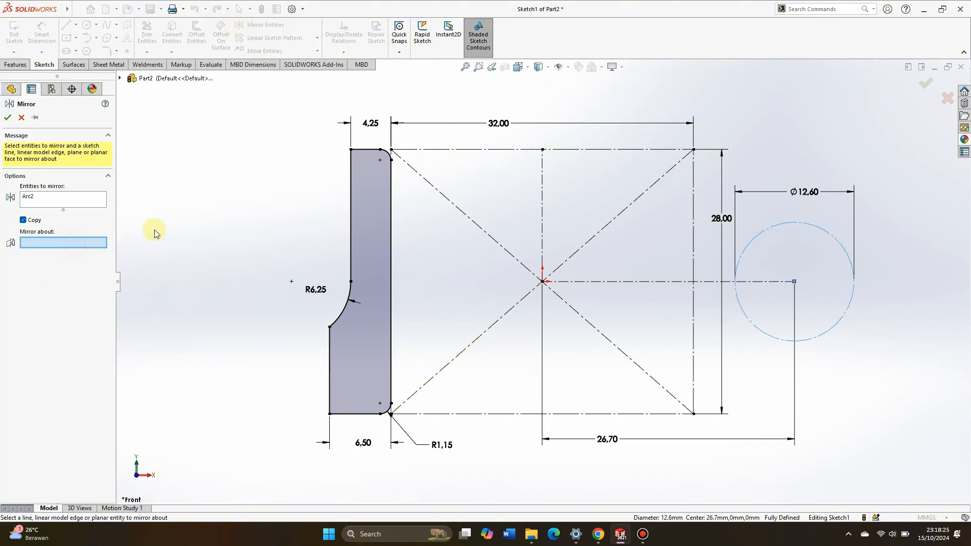
{"action": "left_click", "coordinate": [542, 226]}
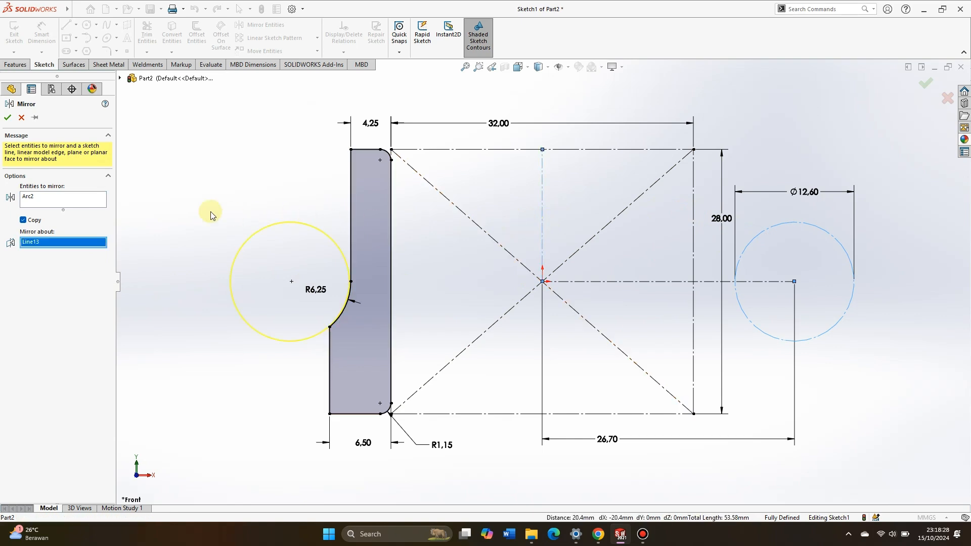
{"action": "left_click", "coordinate": [7, 118]}
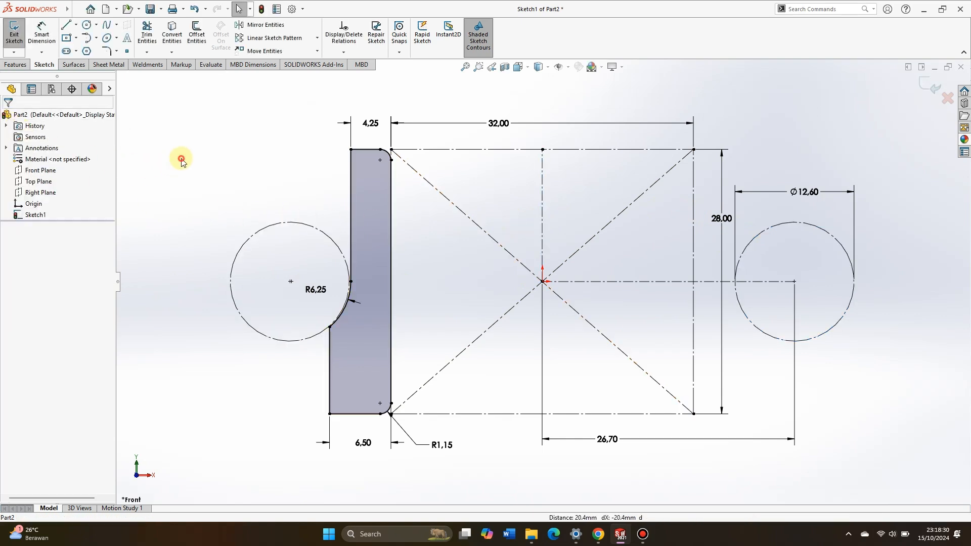
Revolve the stepped profile 360 degrees about the vertical centerline to create a solid ring
{"action": "left_click", "coordinate": [22, 66]}
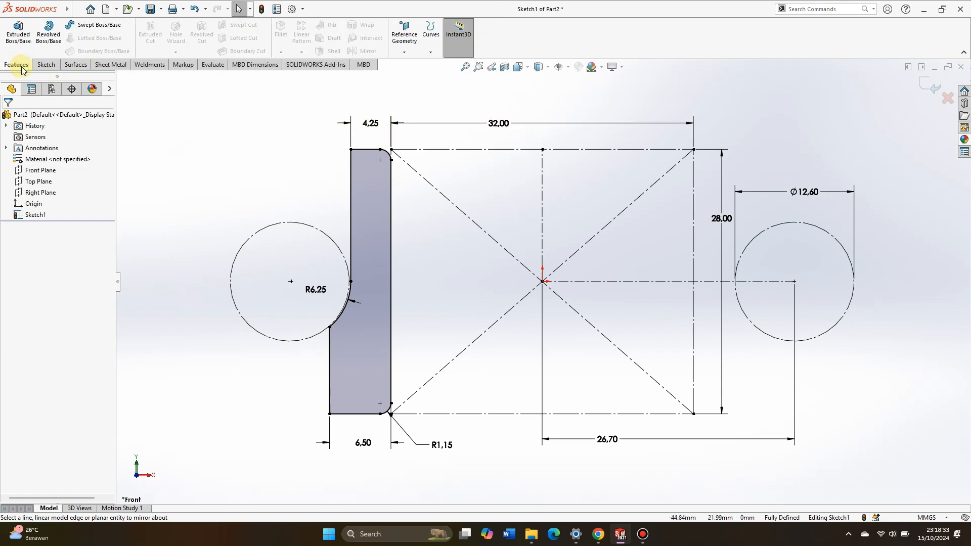
{"action": "left_click", "coordinate": [40, 39]}
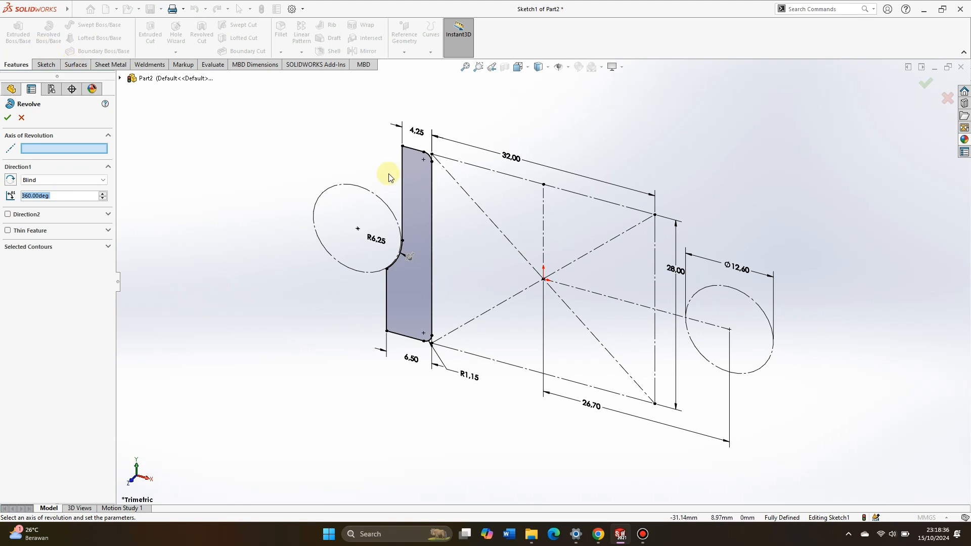
{"action": "left_click", "coordinate": [543, 211]}
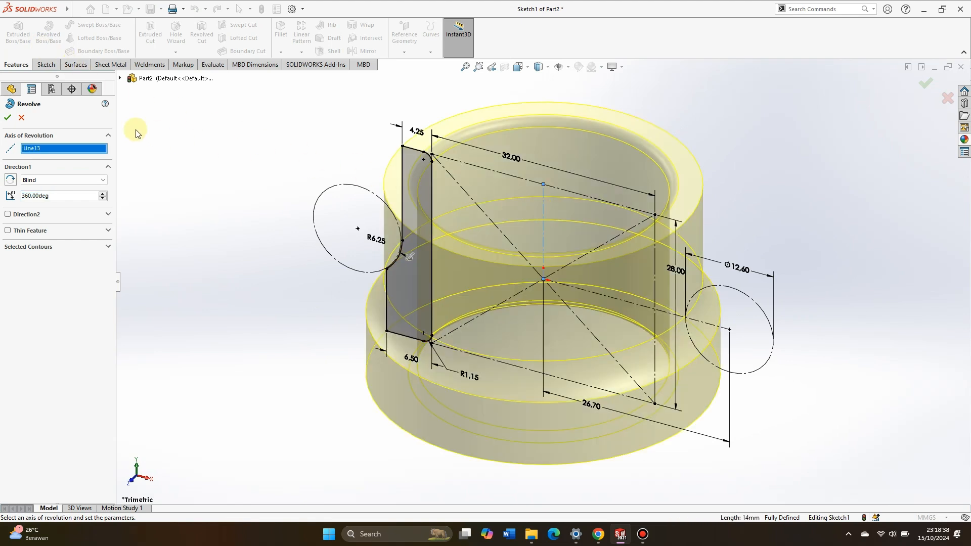
{"action": "left_click", "coordinate": [7, 118]}
{"action": "left_click", "coordinate": [183, 158]}
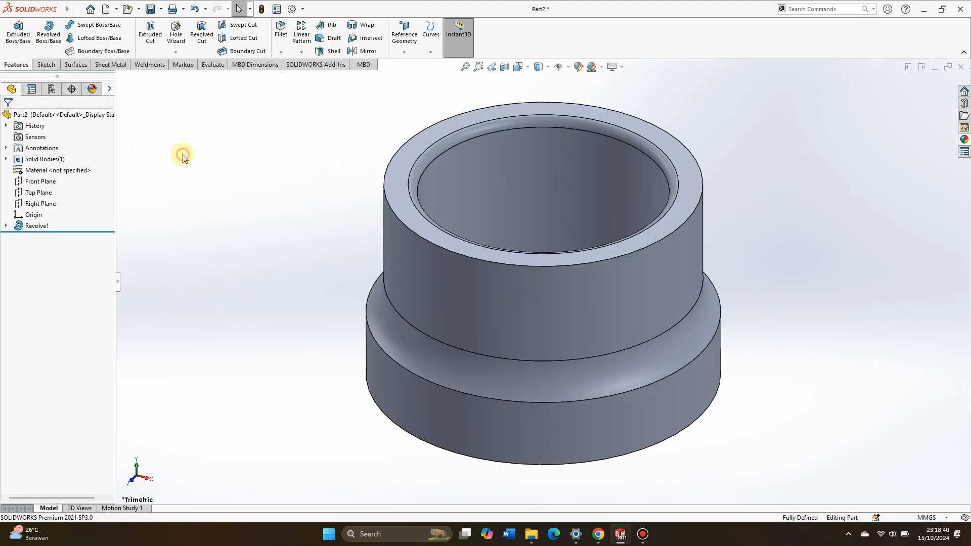
Show the revolve's profile sketch over the solid in front view
{"action": "key", "text": "space"}
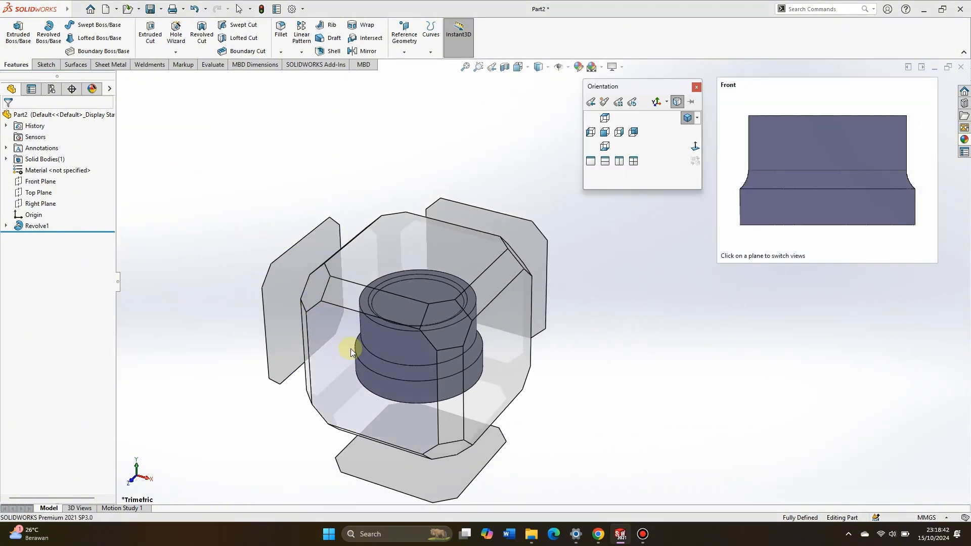
{"action": "left_click", "coordinate": [690, 146]}
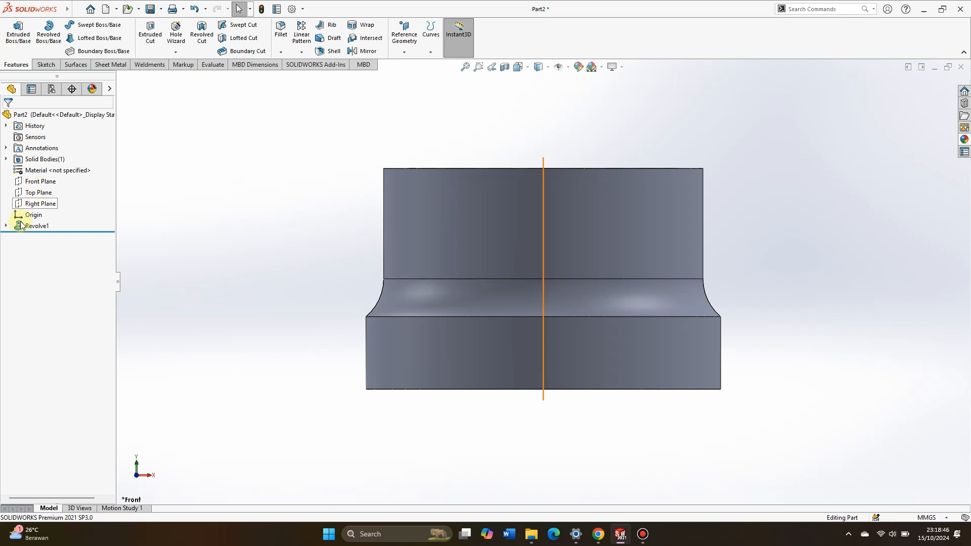
{"action": "left_click", "coordinate": [5, 226]}
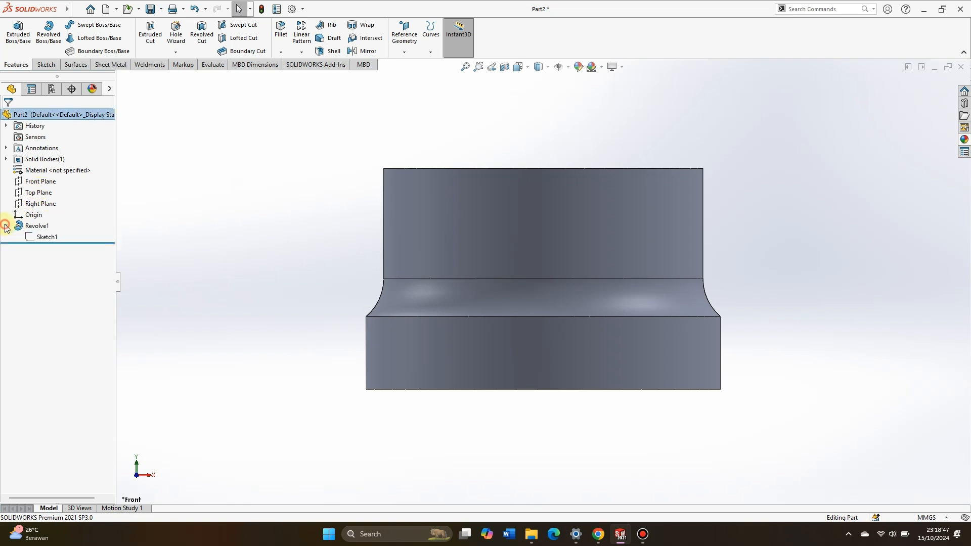
{"action": "left_click", "coordinate": [40, 237]}
{"action": "left_click", "coordinate": [52, 217]}
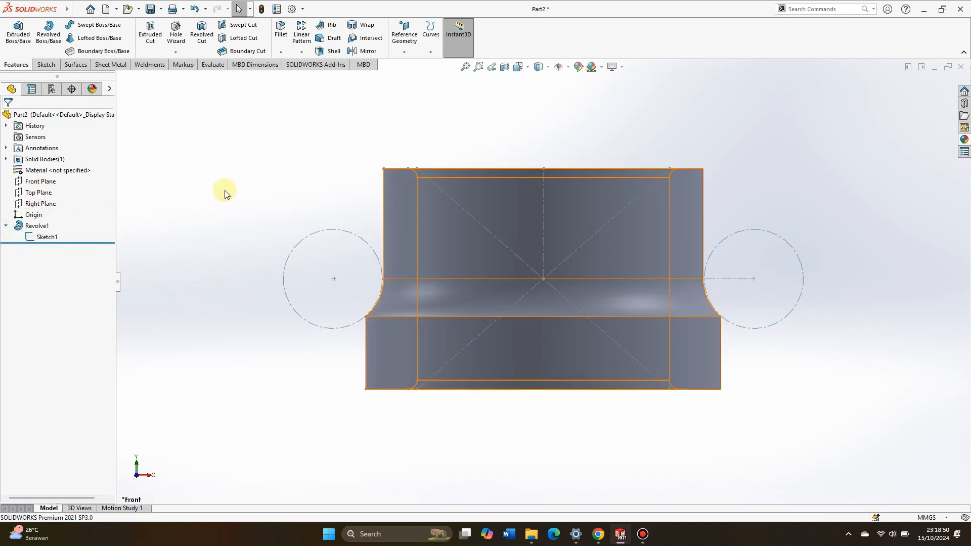
{"action": "left_click", "coordinate": [213, 187]}
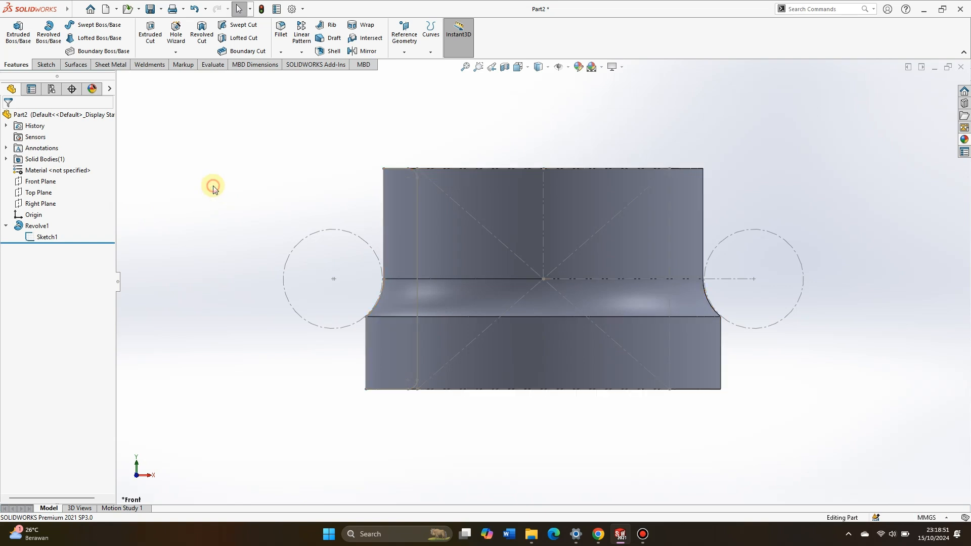
Start a new sketch on the Front Plane
{"action": "left_click", "coordinate": [51, 180]}
{"action": "left_click", "coordinate": [54, 173]}
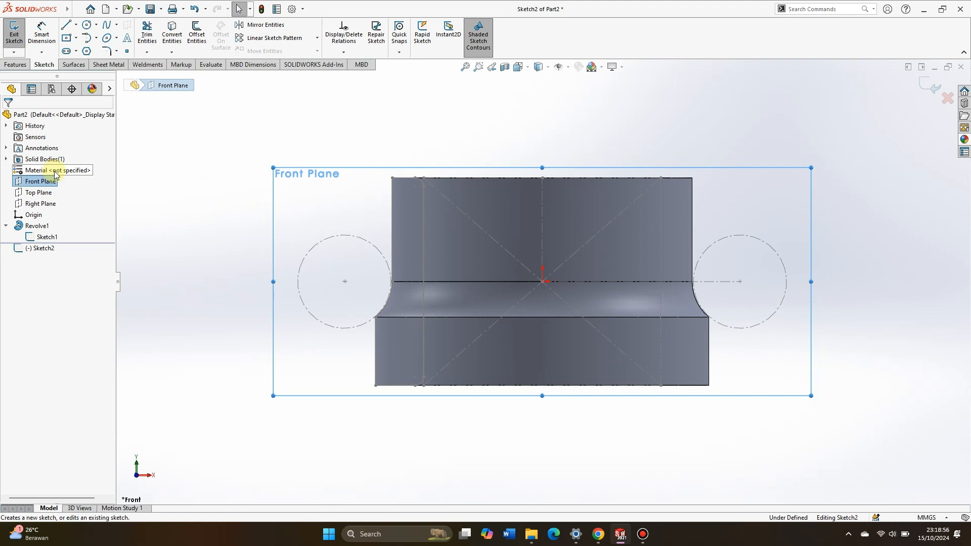
{"action": "mouse_move", "coordinate": [38, 9]}
{"action": "left_click", "coordinate": [76, 9]}
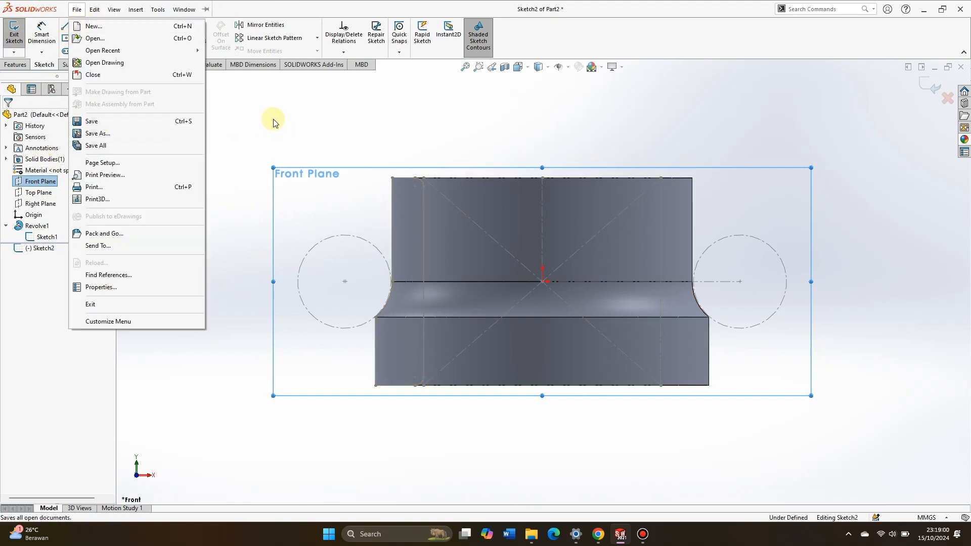
{"action": "left_click", "coordinate": [273, 123]}
Sketch a circle of about 6.35 mm radius centred on the mirrored construction circle's centre
{"action": "left_click", "coordinate": [89, 28]}
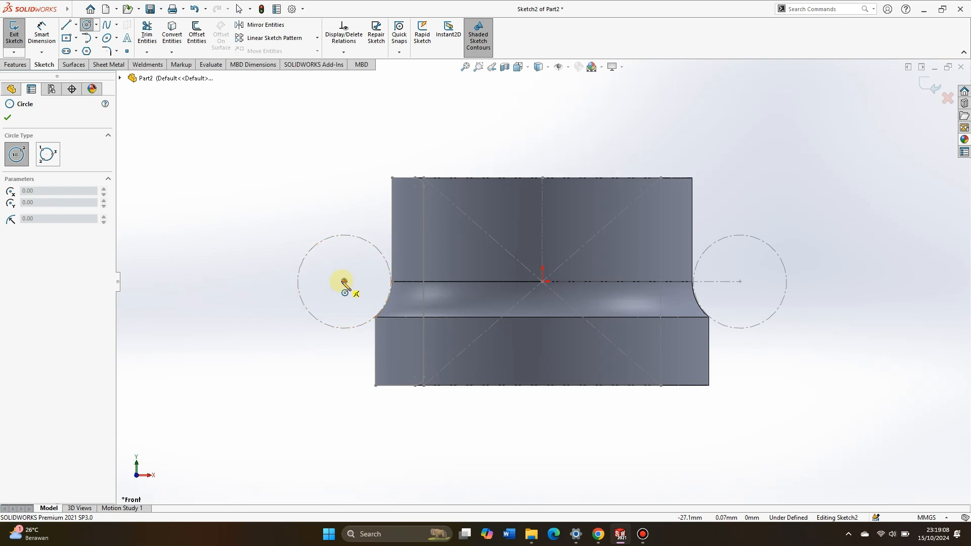
{"action": "left_click_drag", "start_coordinate": [344, 281], "coordinate": [344, 236]}
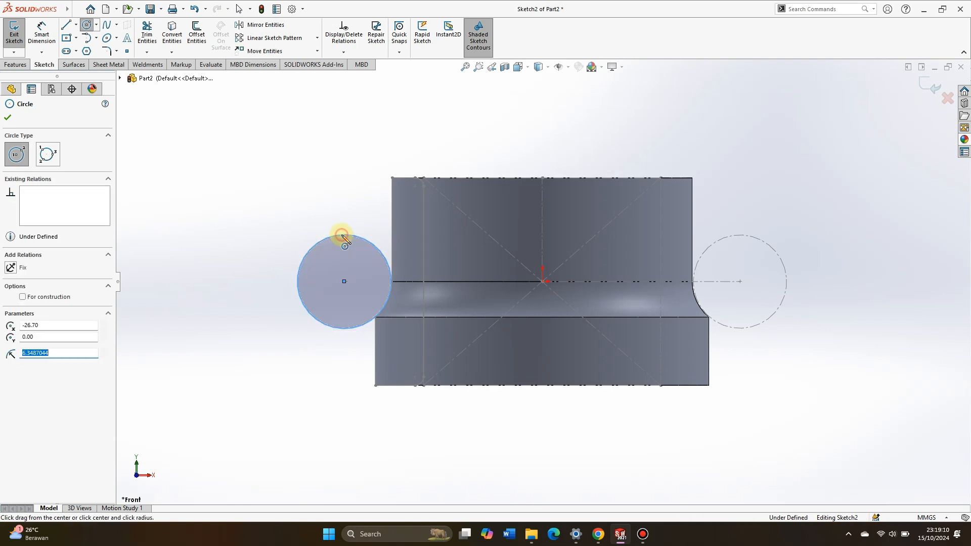
Dimension the sketched ball circle's diameter and set it to 12.6 mm
{"action": "left_click", "coordinate": [42, 34]}
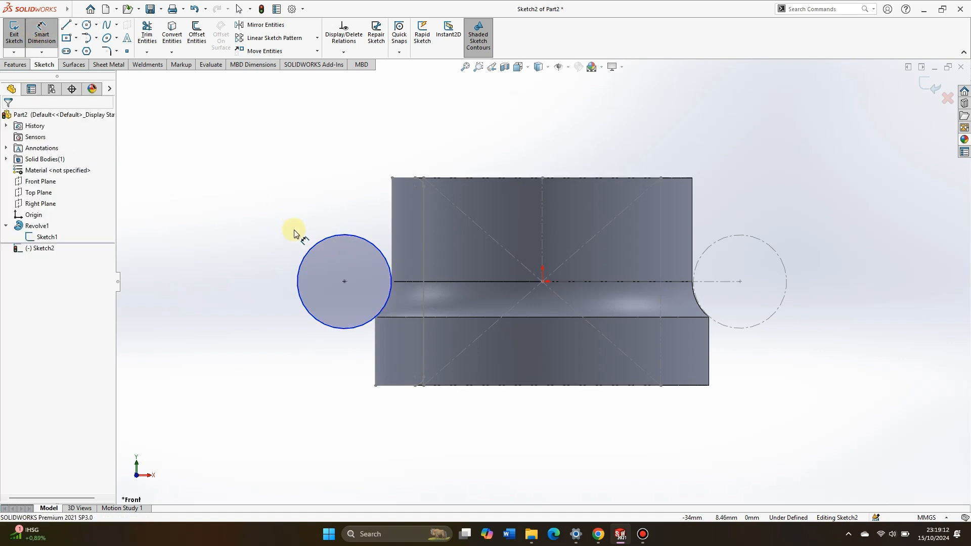
{"action": "left_click", "coordinate": [304, 256]}
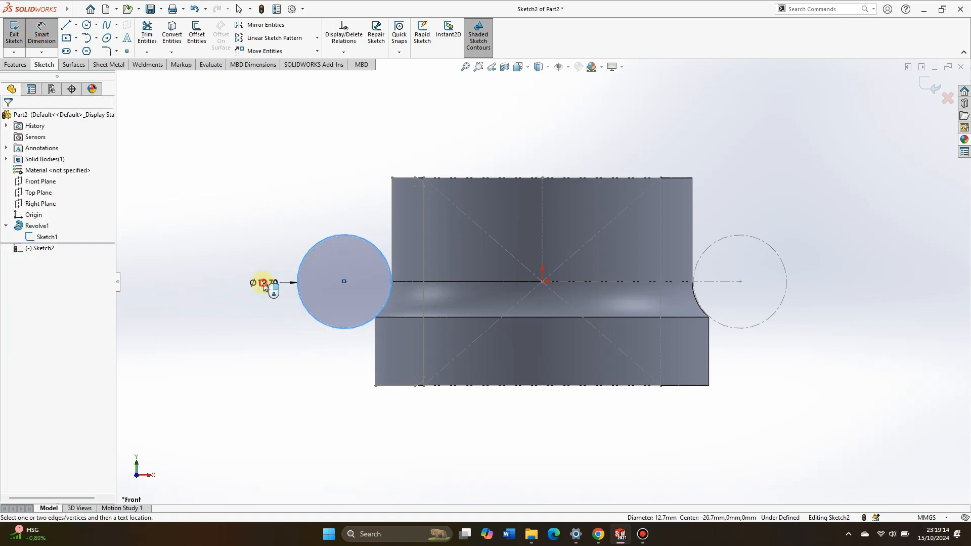
{"action": "left_click", "coordinate": [263, 287]}
{"action": "type", "text": "12"}
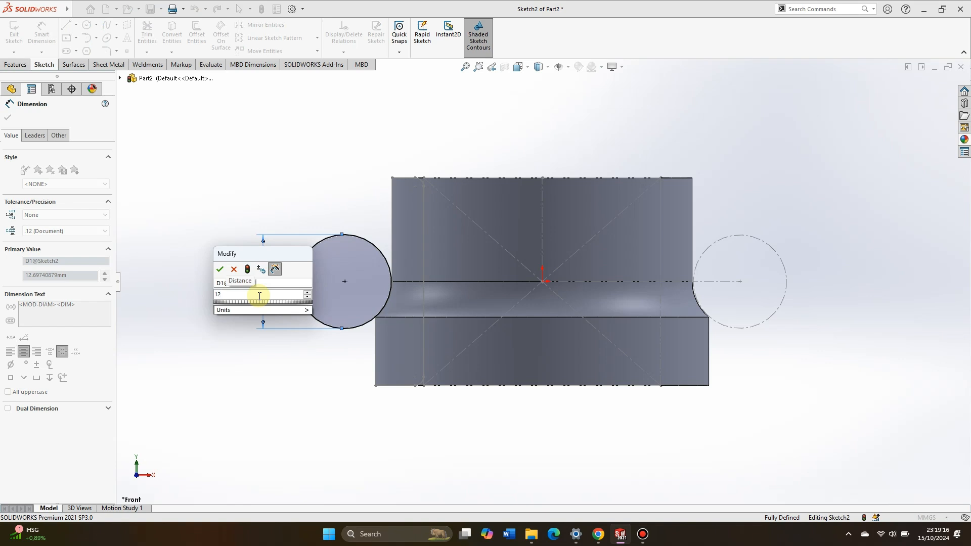
{"action": "type", "text": ",6"}
{"action": "left_click", "coordinate": [220, 269]}
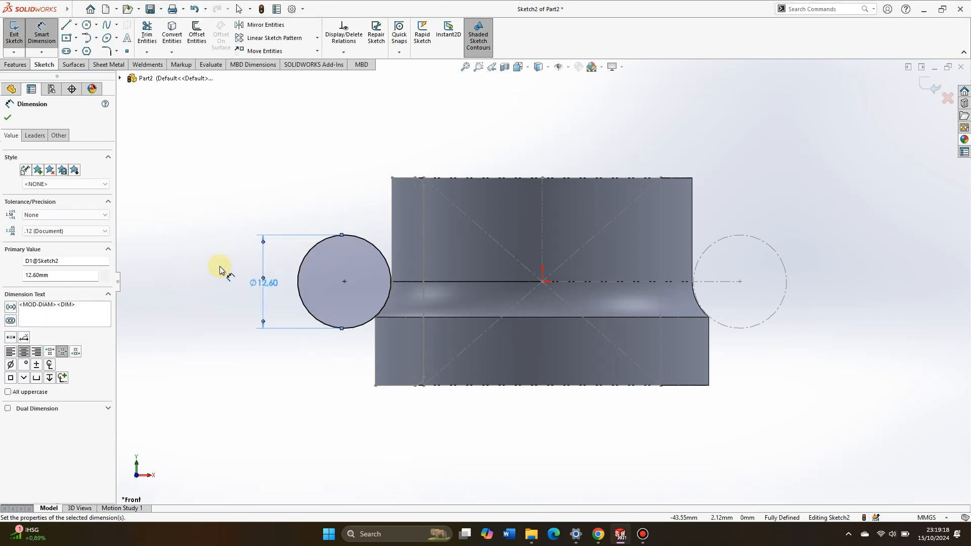
{"action": "left_click", "coordinate": [8, 117]}
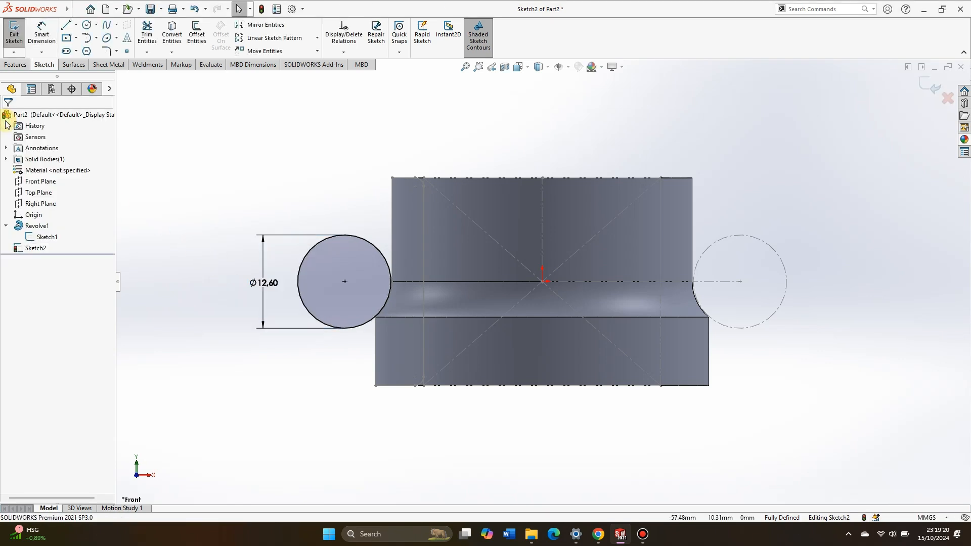
Draw a vertical line across the ball circle's full diameter and trim away the half of the circle facing the ring
{"action": "left_click", "coordinate": [66, 26]}
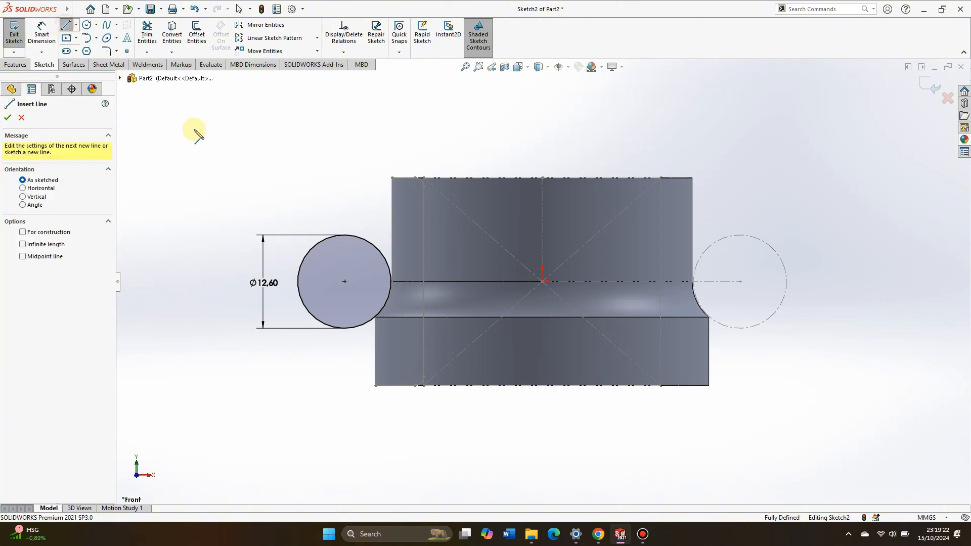
{"action": "left_click", "coordinate": [345, 236]}
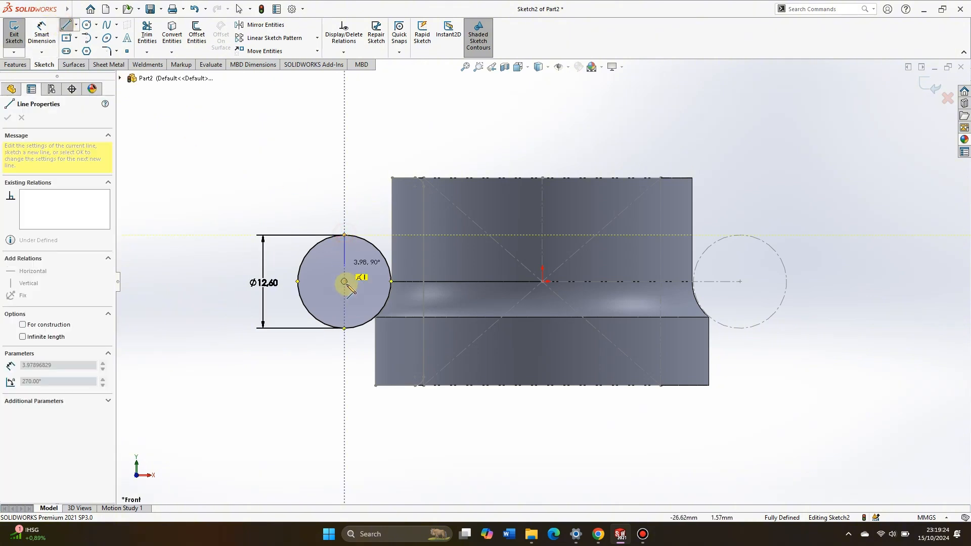
{"action": "left_click", "coordinate": [345, 328]}
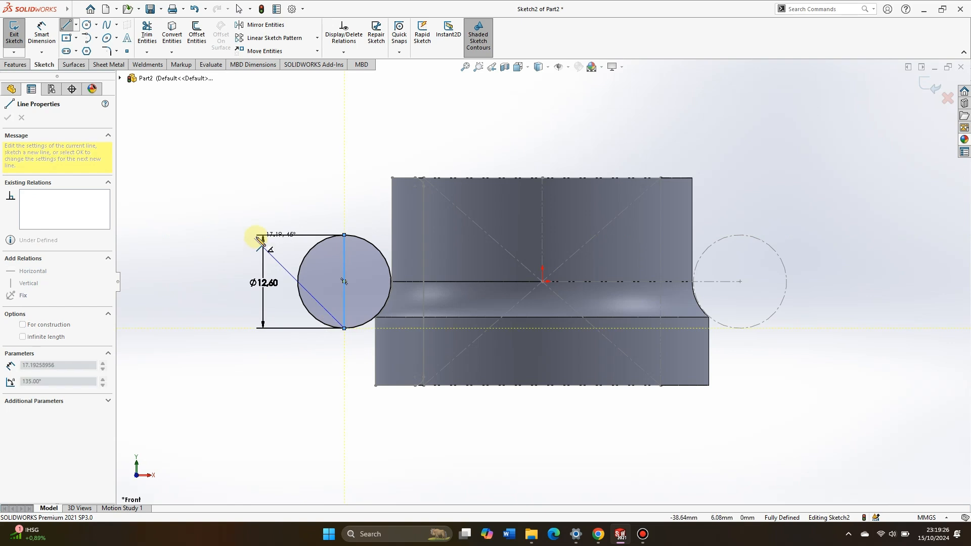
{"action": "key", "text": "Escape"}
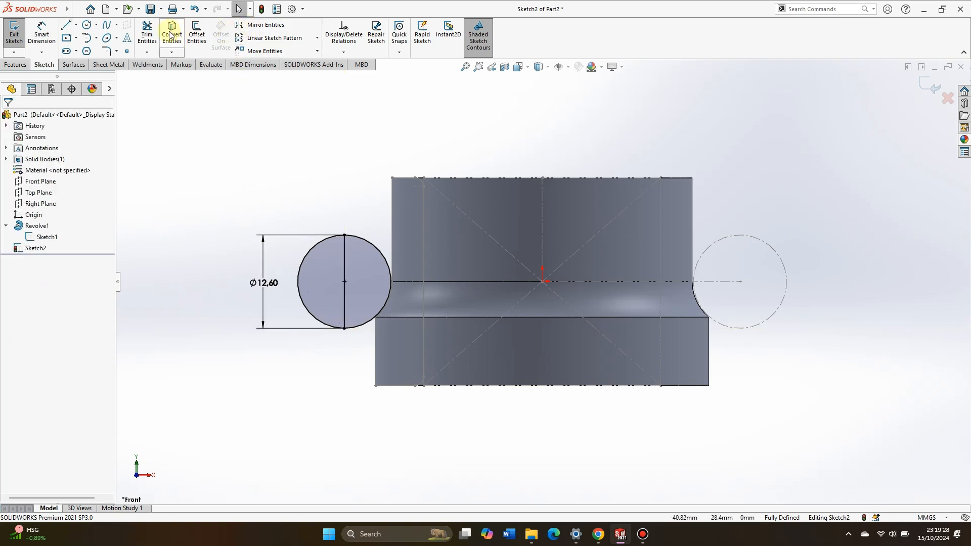
{"action": "left_click", "coordinate": [146, 33]}
{"action": "left_click_drag", "start_coordinate": [375, 223], "coordinate": [371, 254]}
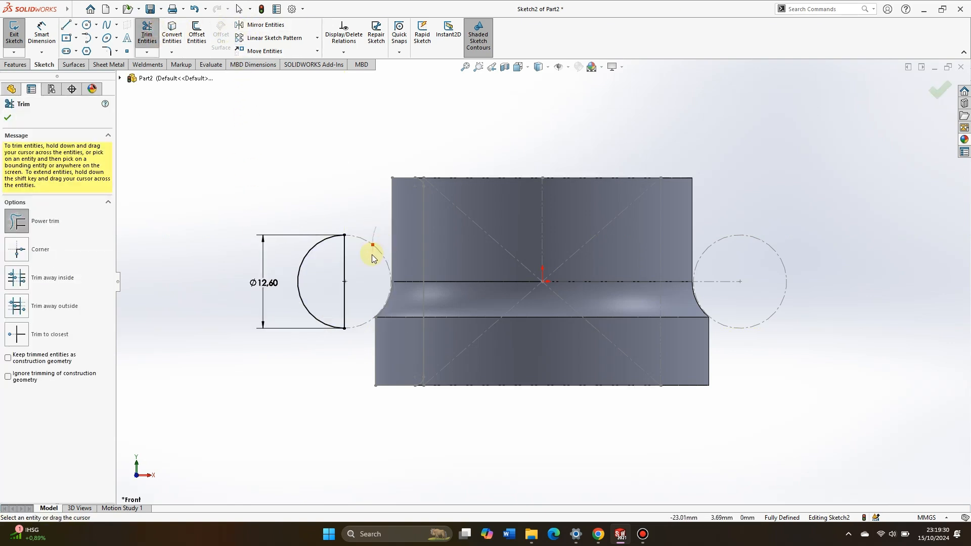
{"action": "left_click", "coordinate": [10, 117]}
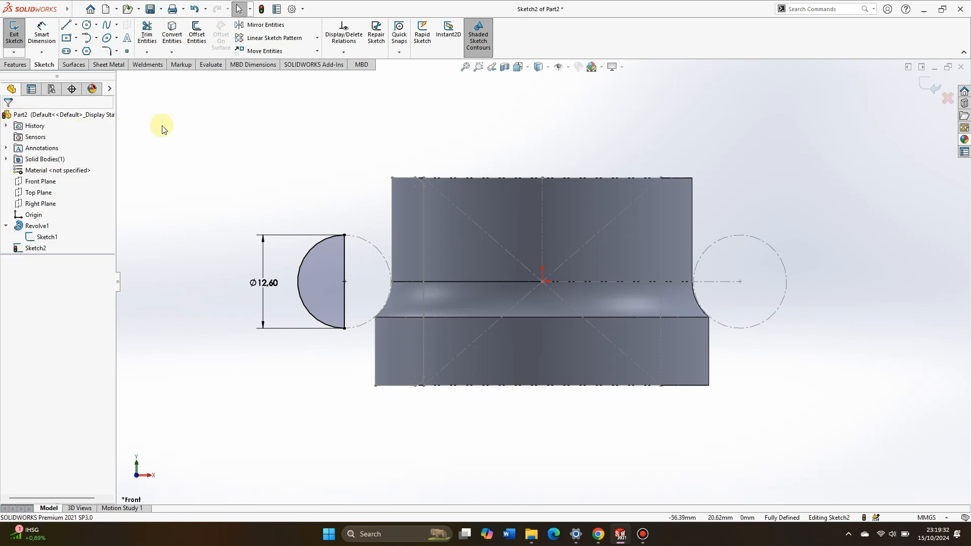
Revolve the semicircle about its vertical diameter line to create a solid ball beside the ring
{"action": "middle_click_drag", "start_coordinate": [283, 142], "coordinate": [269, 169]}
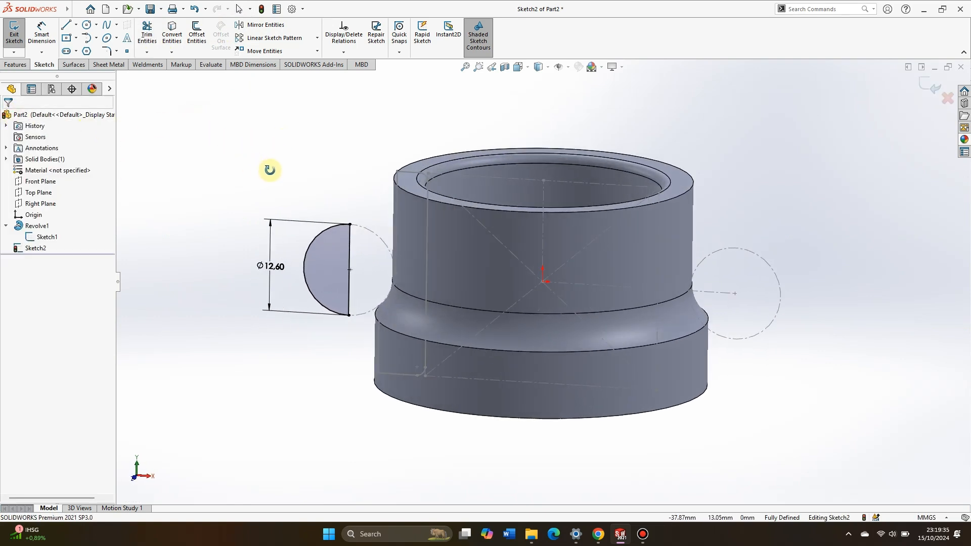
{"action": "left_click", "coordinate": [17, 65]}
{"action": "left_click", "coordinate": [40, 43]}
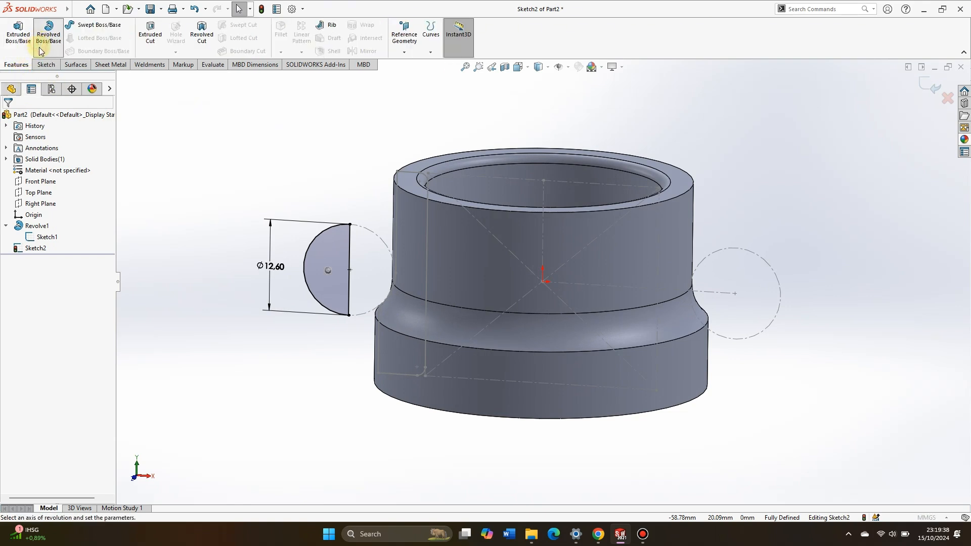
{"action": "left_click", "coordinate": [350, 251]}
{"action": "left_click", "coordinate": [8, 120]}
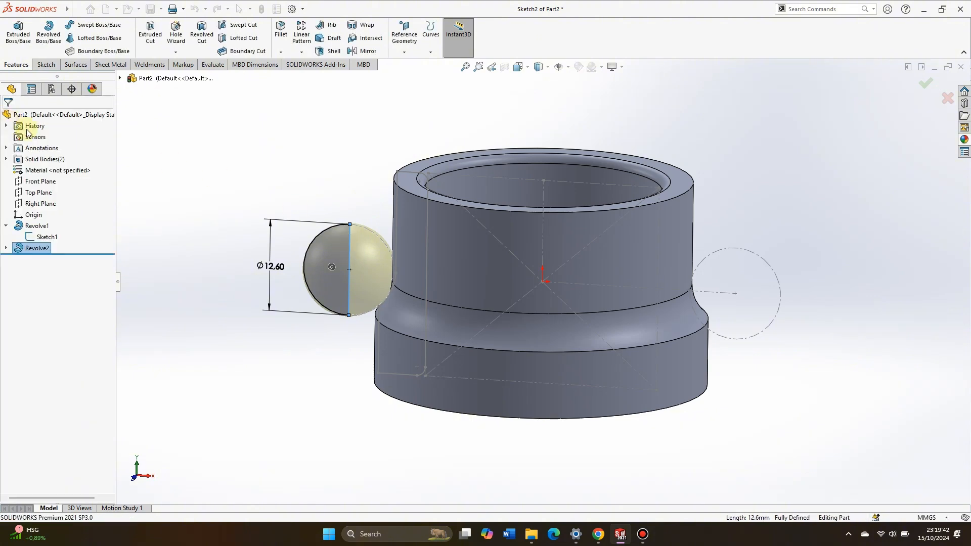
Return to the front view and start a new sketch on the Front Plane
{"action": "mouse_move", "coordinate": [288, 178]}
{"action": "middle_mouse_down"}
{"action": "mouse_move", "coordinate": [339, 175]}
{"action": "mouse_move", "coordinate": [273, 180]}
{"action": "mouse_move", "coordinate": [278, 197]}
{"action": "mouse_move", "coordinate": [308, 217]}
{"action": "mouse_move", "coordinate": [286, 186]}
{"action": "mouse_move", "coordinate": [295, 191]}
{"action": "middle_mouse_up"}
{"action": "key", "text": "space"}
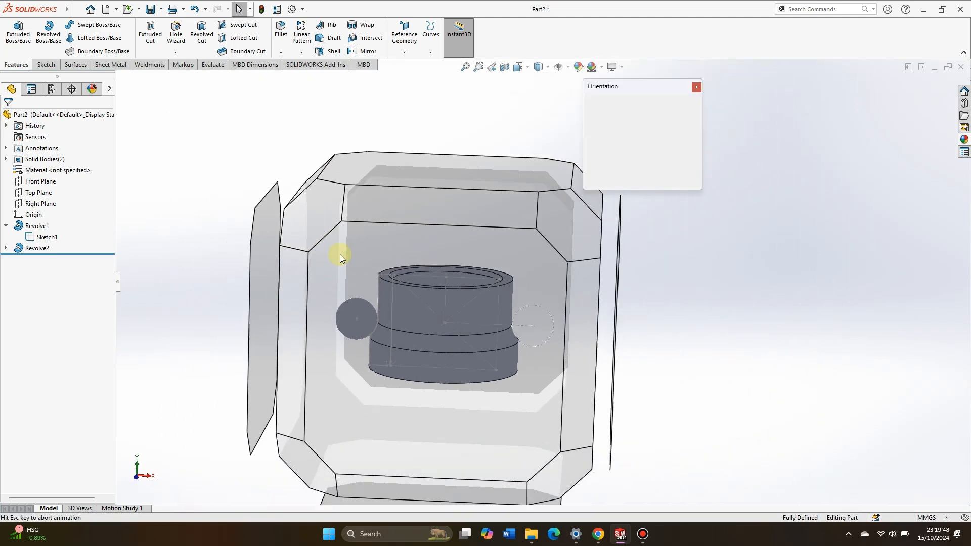
{"action": "left_click", "coordinate": [391, 305]}
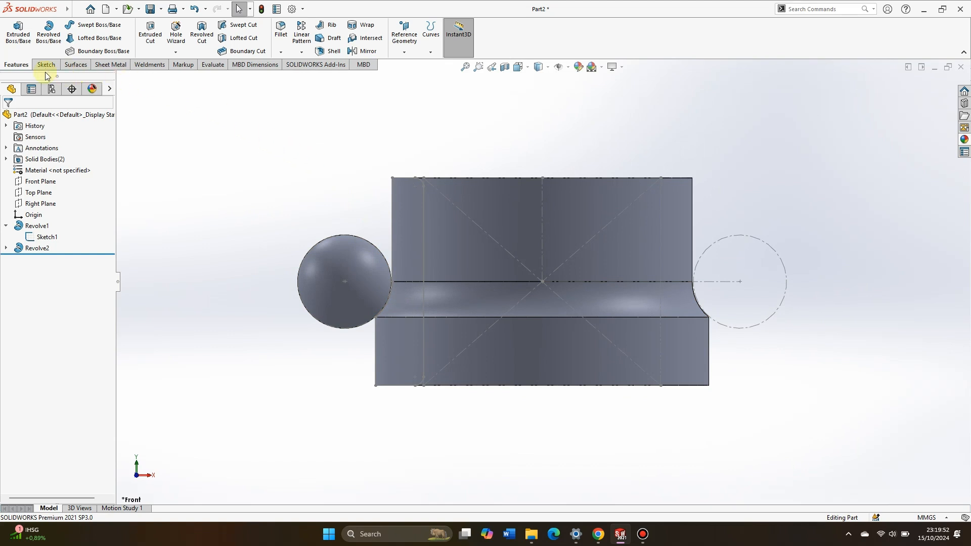
{"action": "left_click", "coordinate": [41, 182]}
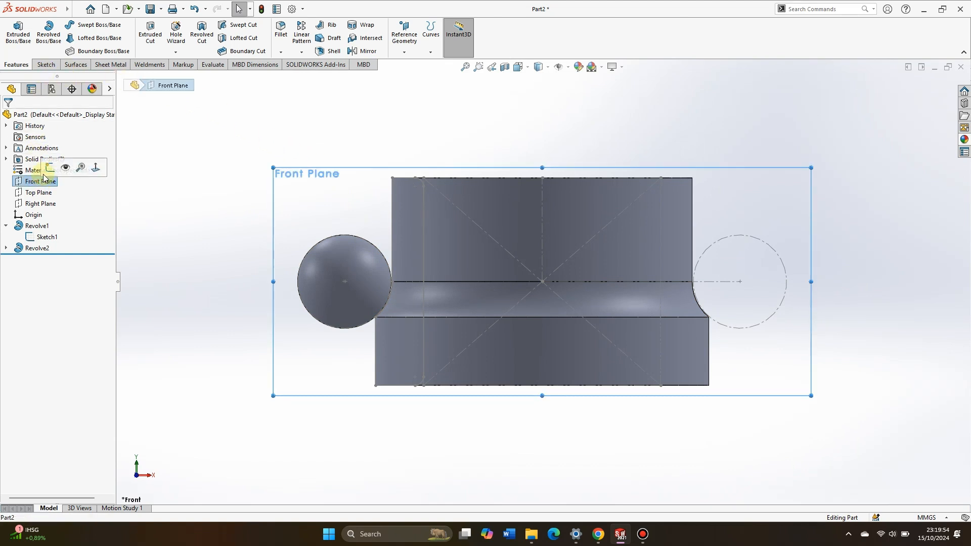
{"action": "left_click", "coordinate": [47, 165]}
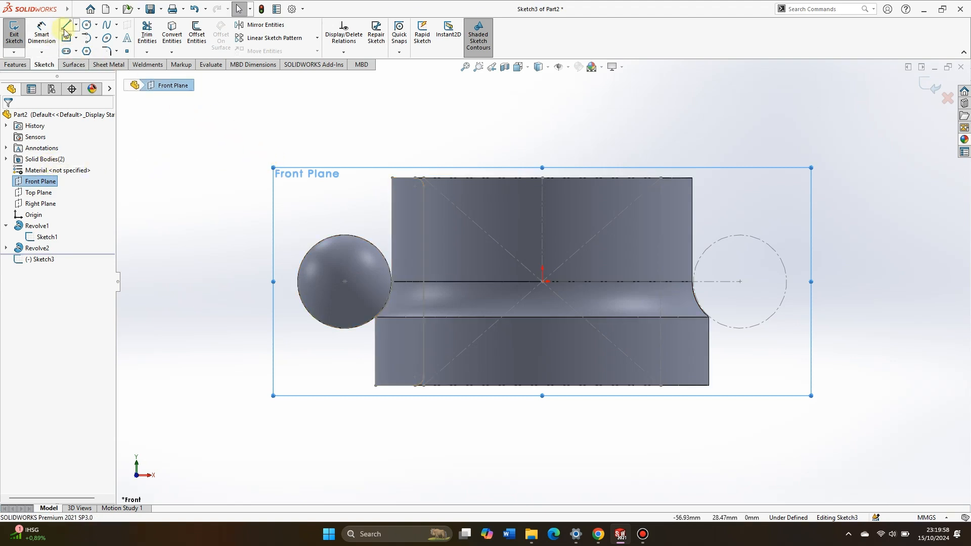
Sketch a vertical line about 11.2 mm long from inside the ball's lower outer area down to the level of the ring's base
{"action": "left_click", "coordinate": [66, 26]}
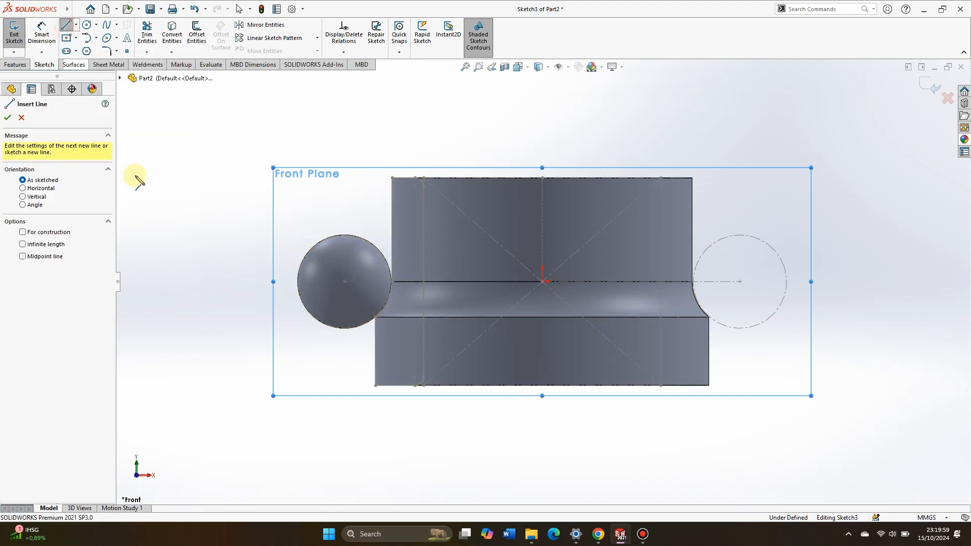
{"action": "left_click", "coordinate": [323, 303]}
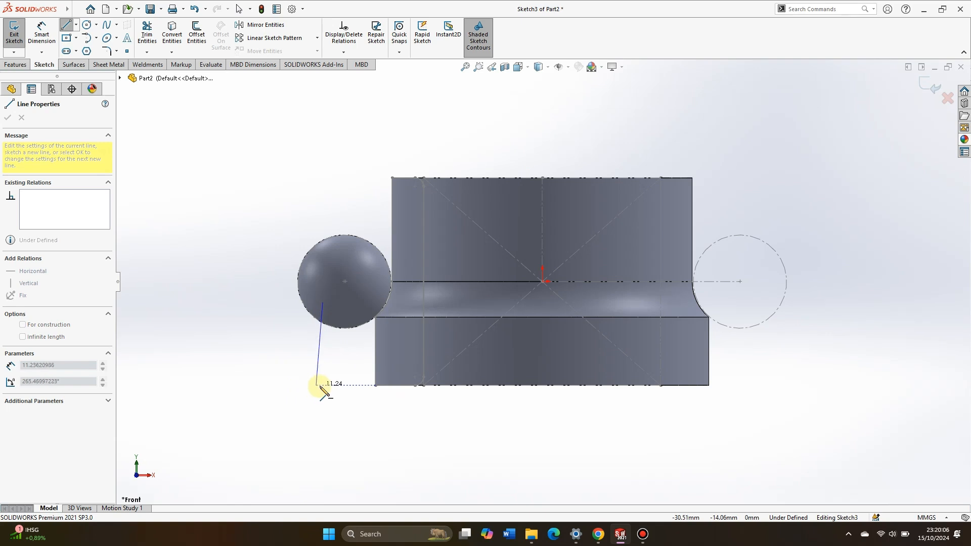
{"action": "left_click", "coordinate": [323, 386]}
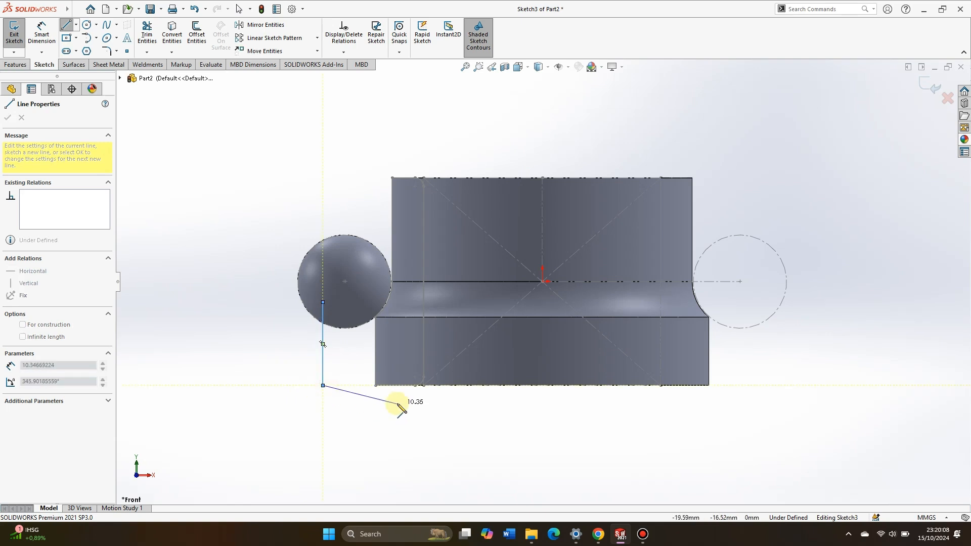
{"action": "key", "text": "Escape"}
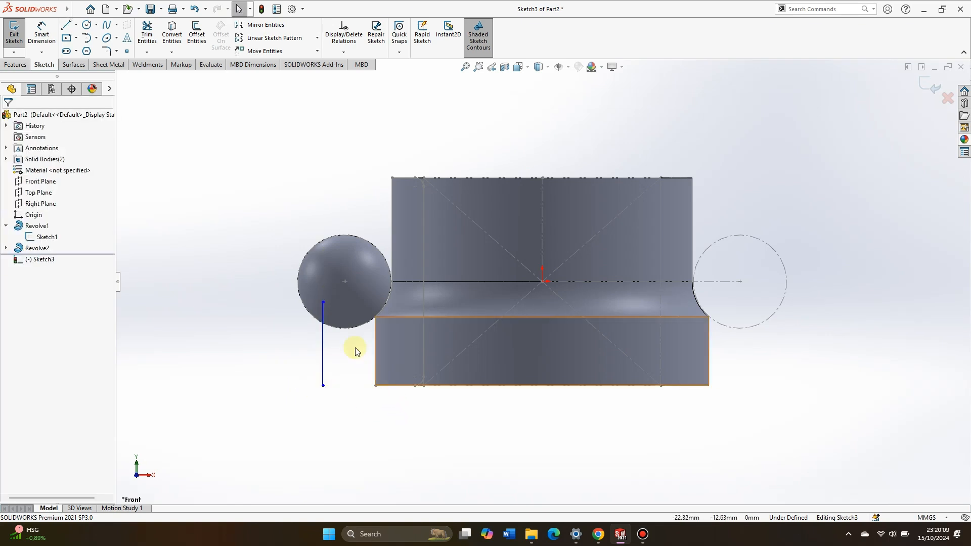
Make the line's upper end horizontal with the origin and its lower end horizontal with the ring's bottom outer corner
{"action": "left_click", "coordinate": [323, 302]}
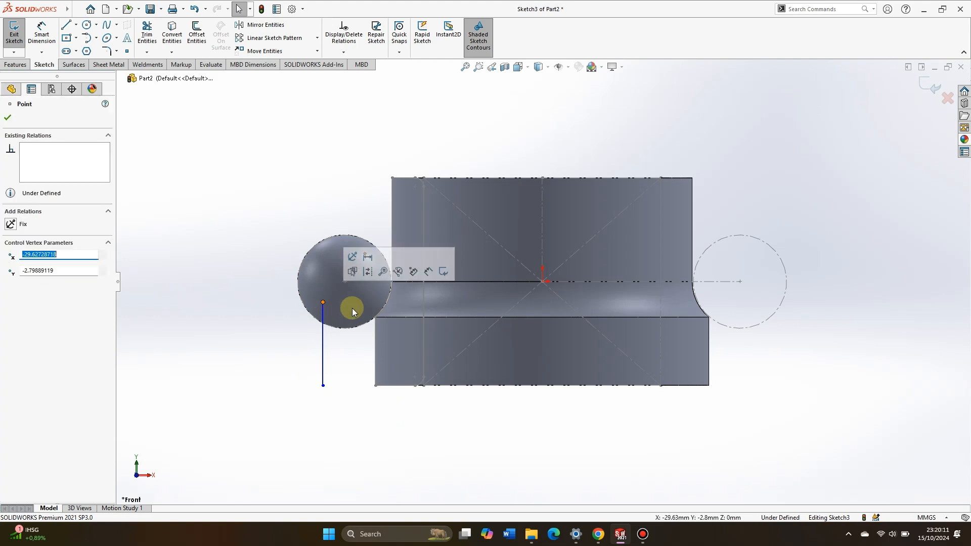
{"action": "left_click", "coordinate": [543, 282], "text": "ctrl"}
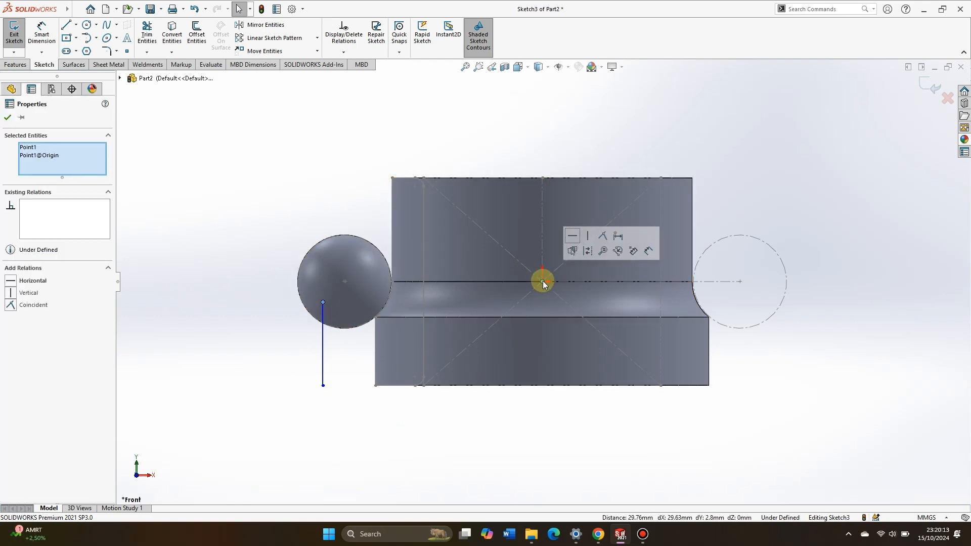
{"action": "left_click", "coordinate": [573, 238]}
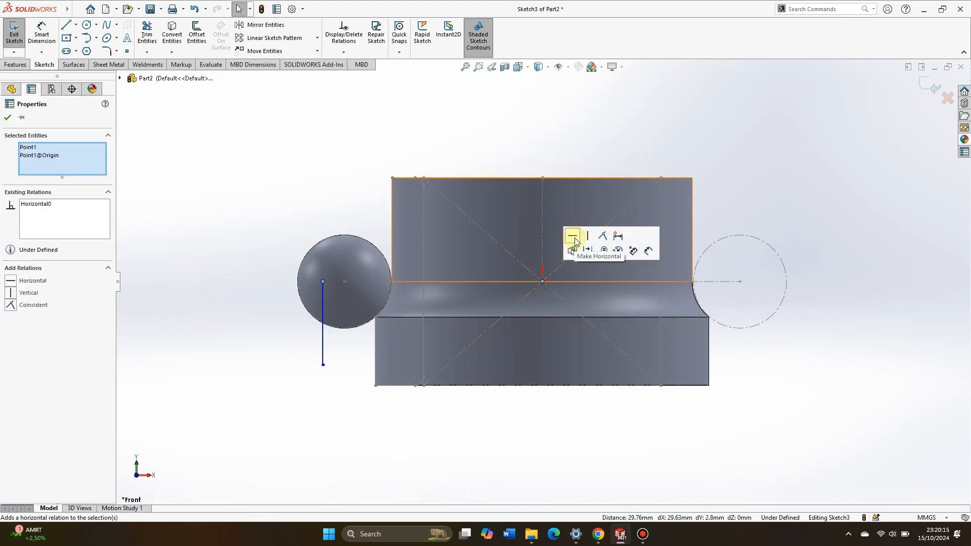
{"action": "left_click", "coordinate": [324, 365]}
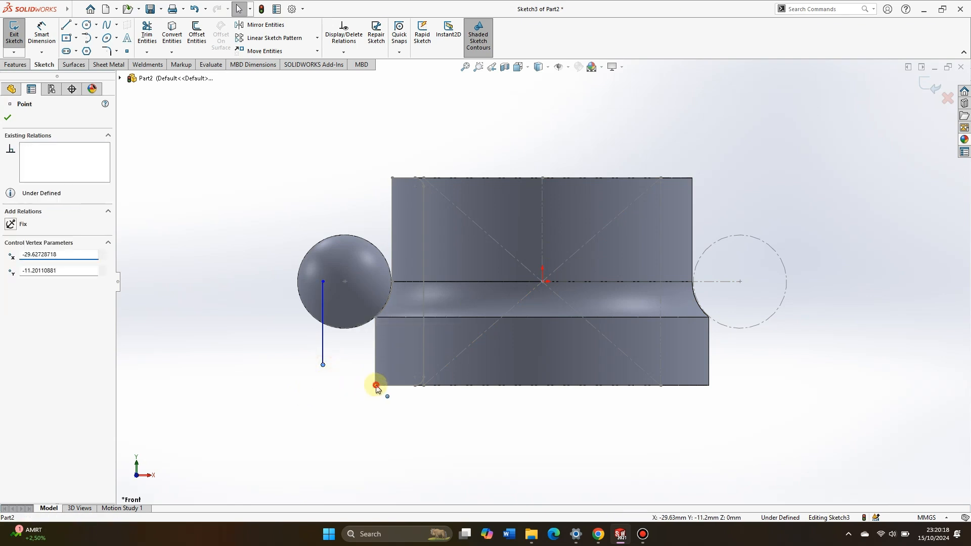
{"action": "left_click", "coordinate": [376, 386], "text": "ctrl"}
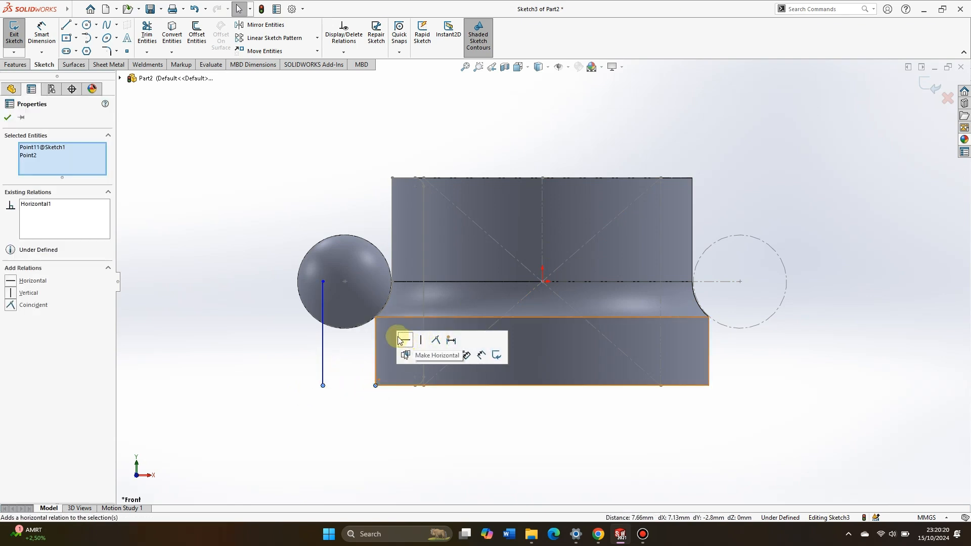
{"action": "left_click", "coordinate": [7, 120]}
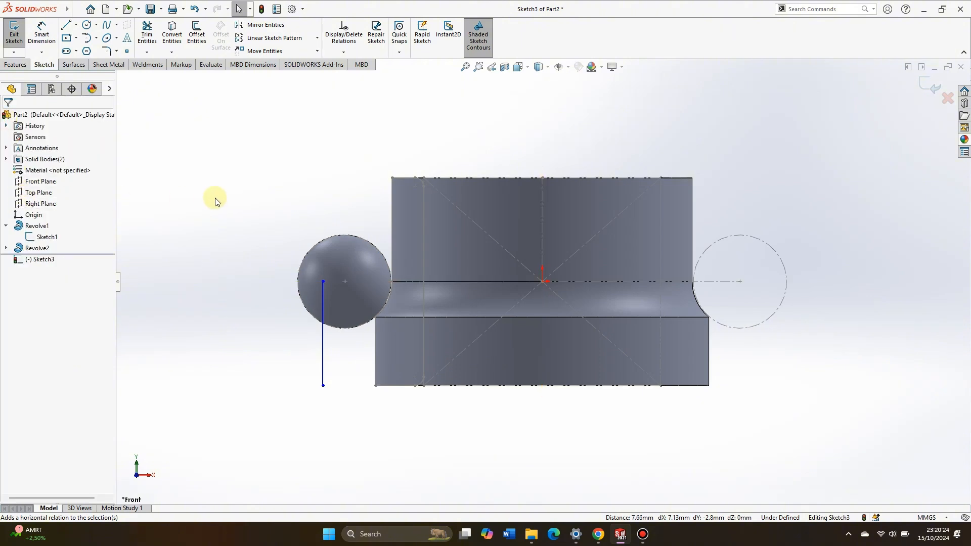
Dimension the horizontal distance between the vertical line and the ring's lower outer edge and set it to 10.65 mm
{"action": "left_click", "coordinate": [42, 31]}
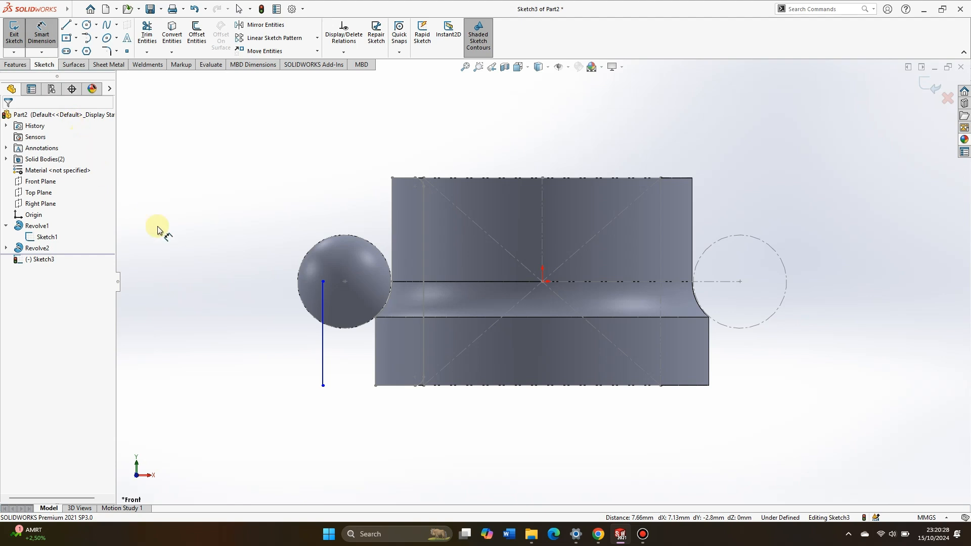
{"action": "left_click", "coordinate": [323, 376]}
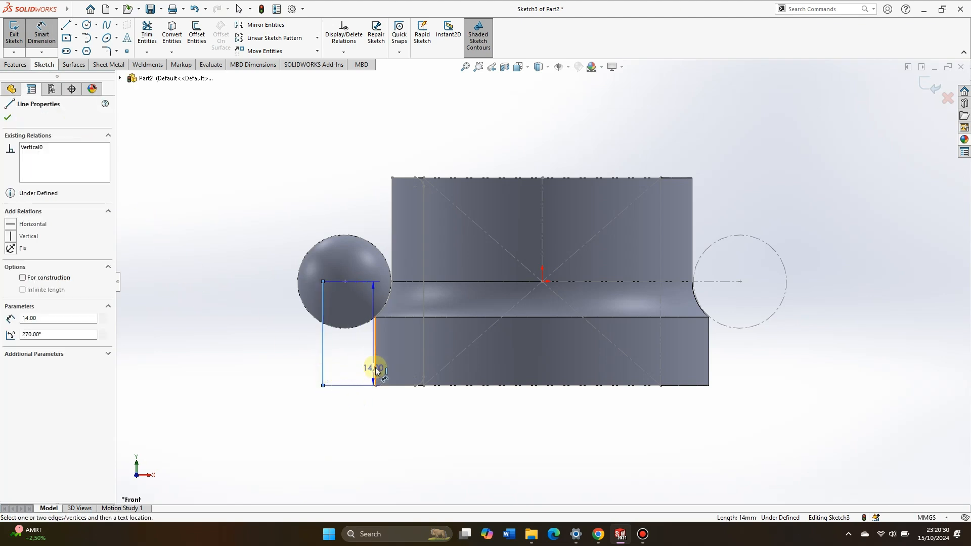
{"action": "left_click", "coordinate": [375, 366]}
{"action": "left_click", "coordinate": [351, 418]}
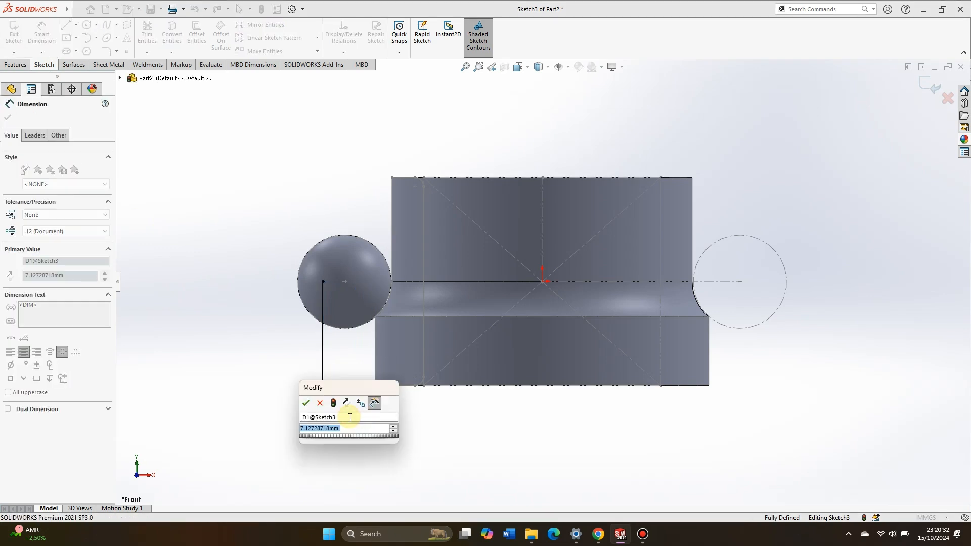
{"action": "type", "text": "10,65"}
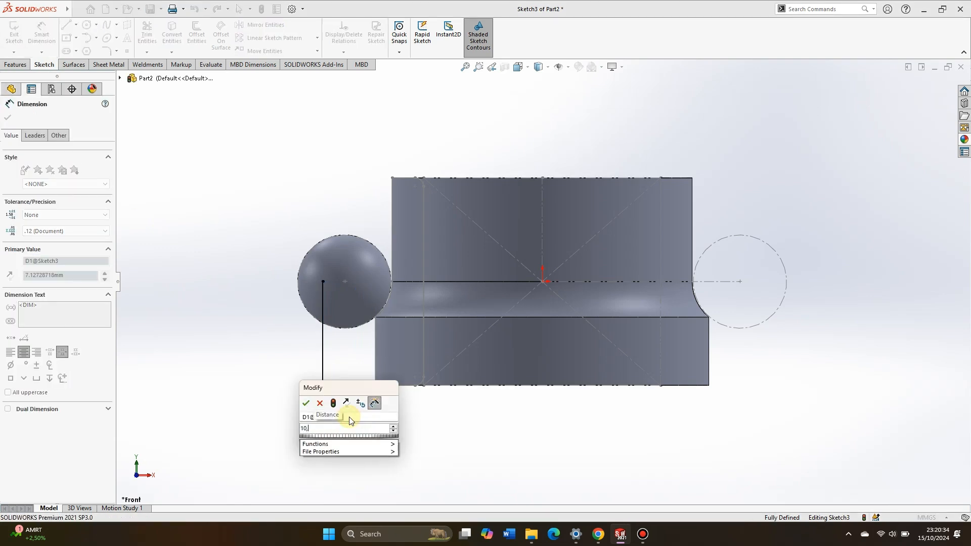
{"action": "left_click", "coordinate": [307, 403]}
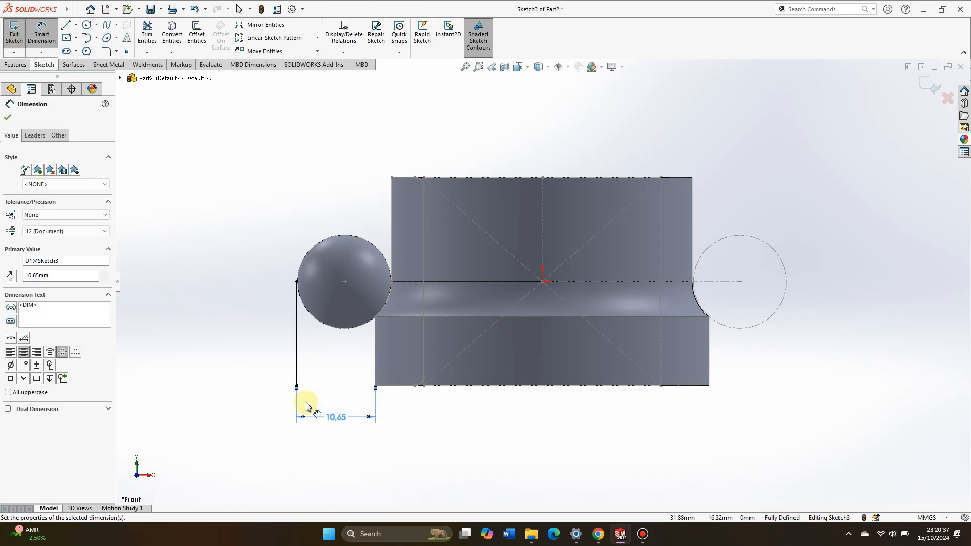
{"action": "left_click", "coordinate": [6, 119]}
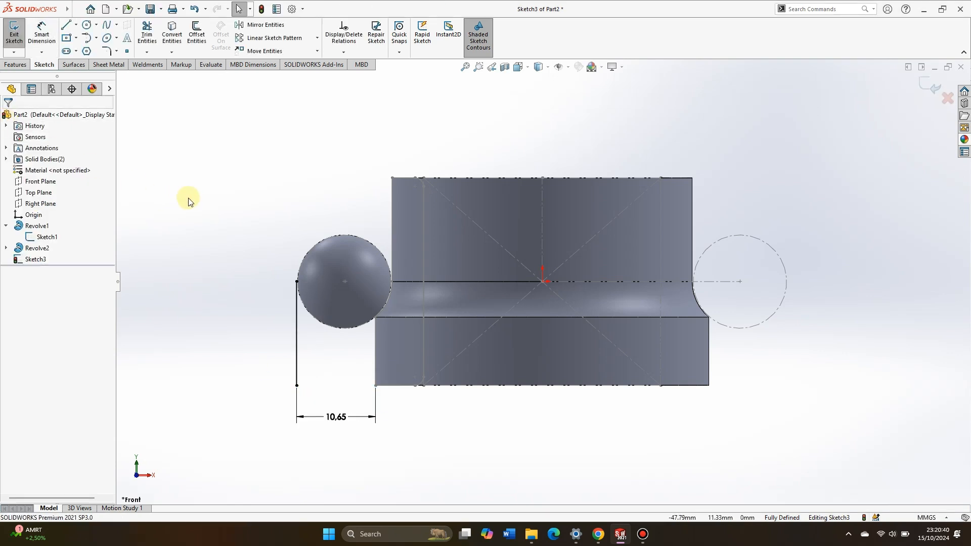
Sketch a tangent arc of about 8.69 mm radius from the vertical line's upper end around the ball's upper outer side
{"action": "left_click", "coordinate": [89, 39]}
{"action": "left_click", "coordinate": [296, 281]}
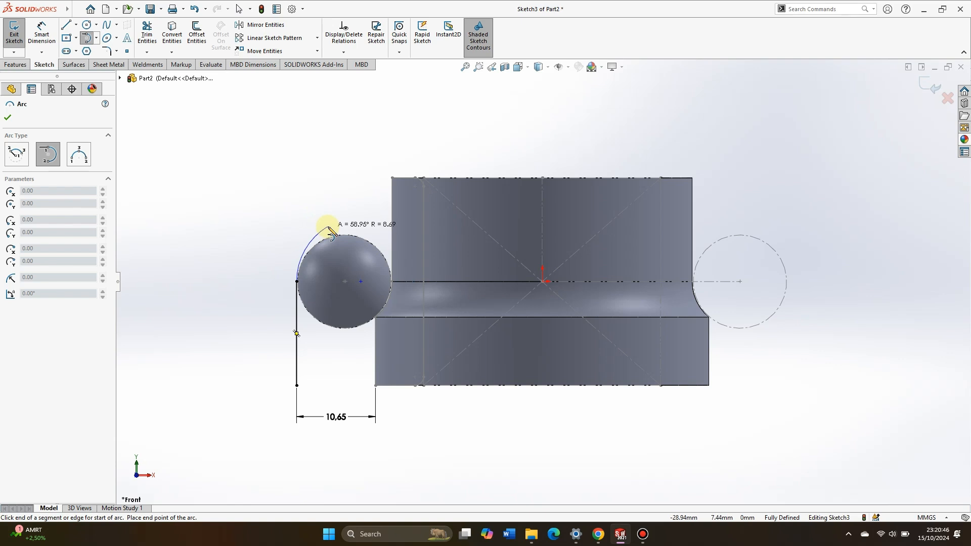
{"action": "left_click", "coordinate": [328, 227]}
Close the profile with lines from the arc's end up to ring-top level, about 11.9 mm outward, down to base level and about 7.7 mm back
{"action": "left_click", "coordinate": [66, 25]}
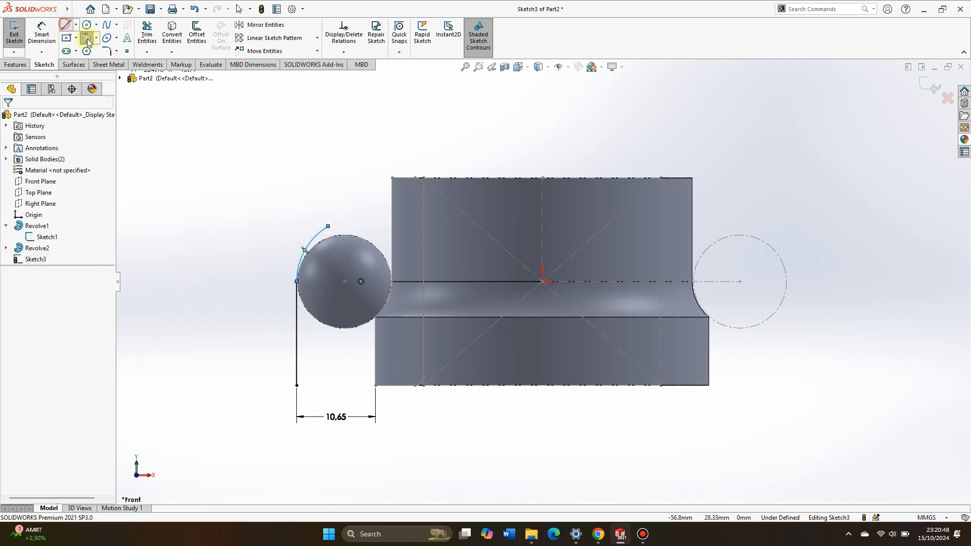
{"action": "left_click", "coordinate": [328, 226]}
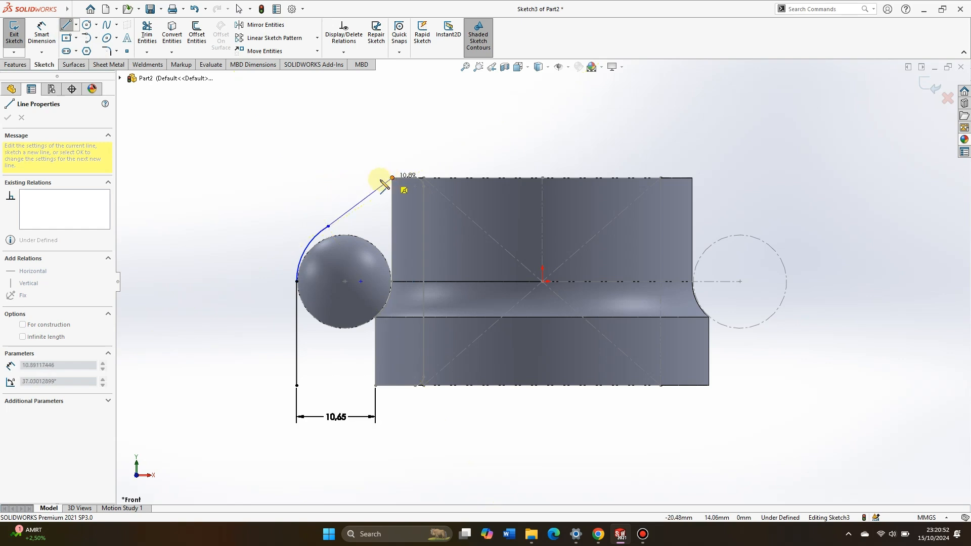
{"action": "left_click", "coordinate": [328, 178]}
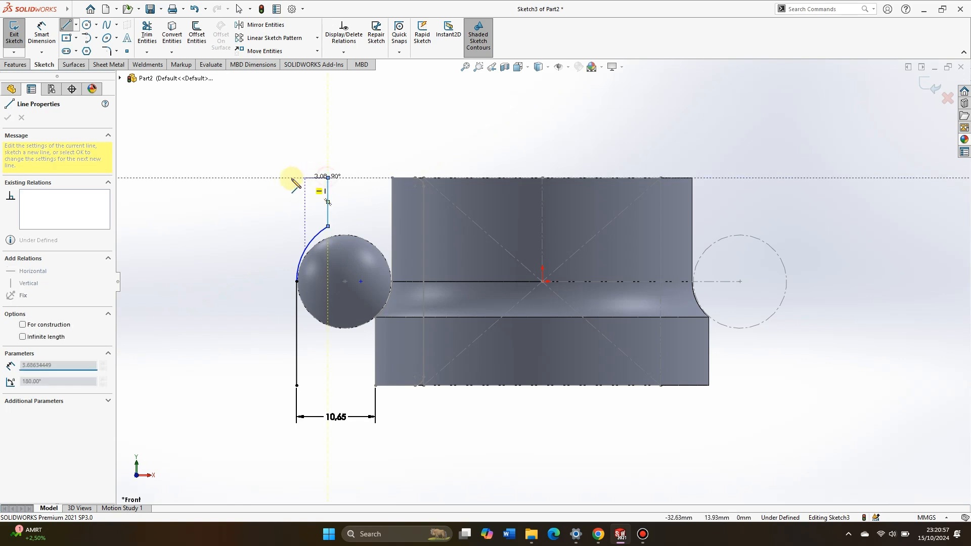
{"action": "left_click", "coordinate": [239, 178]}
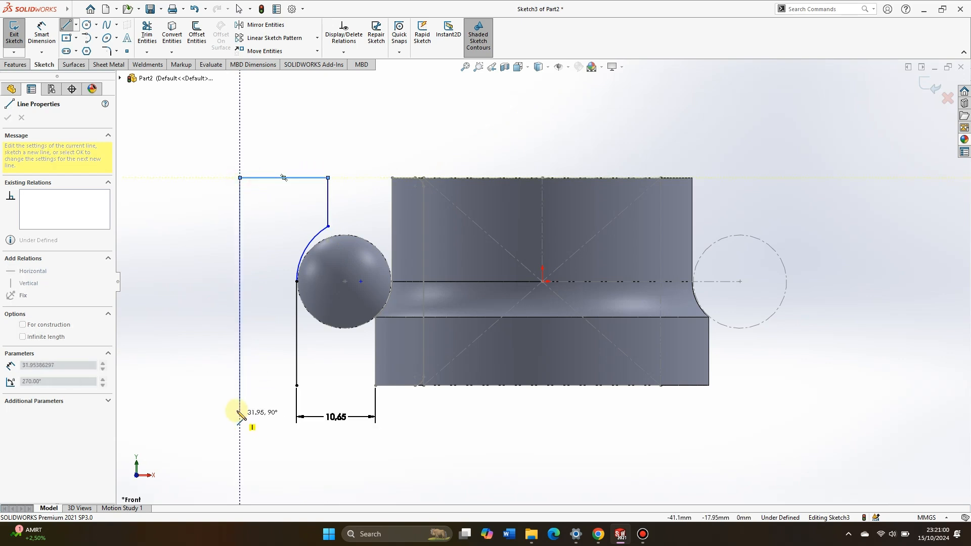
{"action": "left_click", "coordinate": [240, 385]}
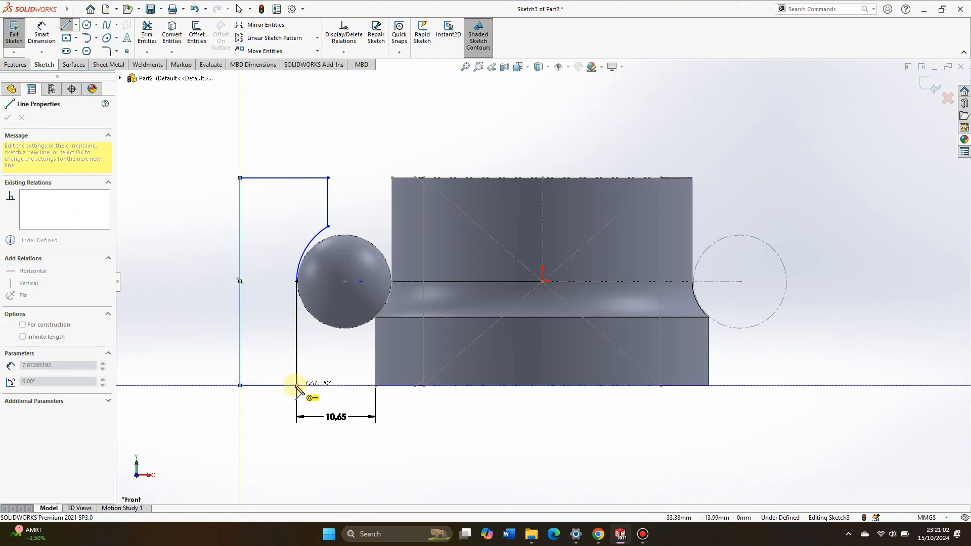
{"action": "left_click", "coordinate": [297, 386]}
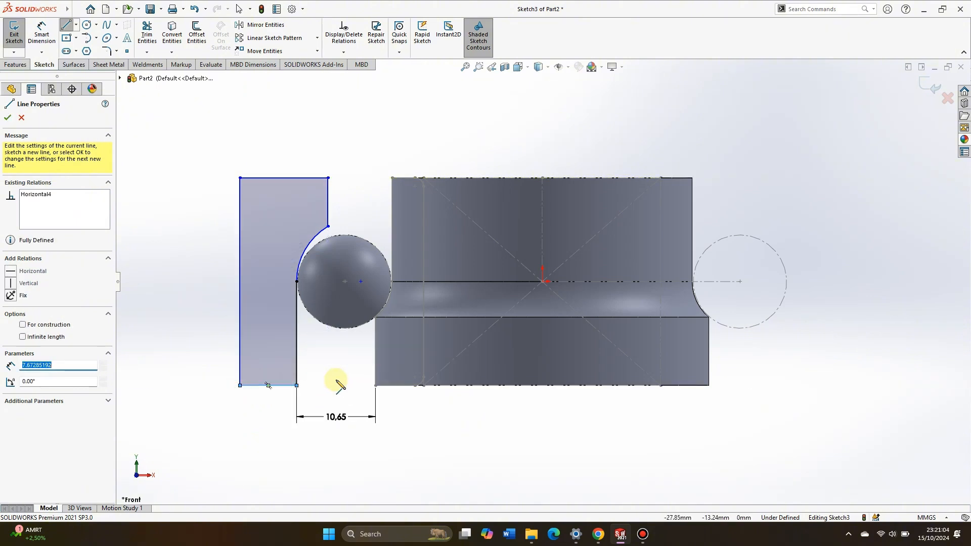
{"action": "left_click", "coordinate": [8, 118]}
Dimension the profile's top edge and set its width to 6.5 mm
{"action": "left_click", "coordinate": [41, 33]}
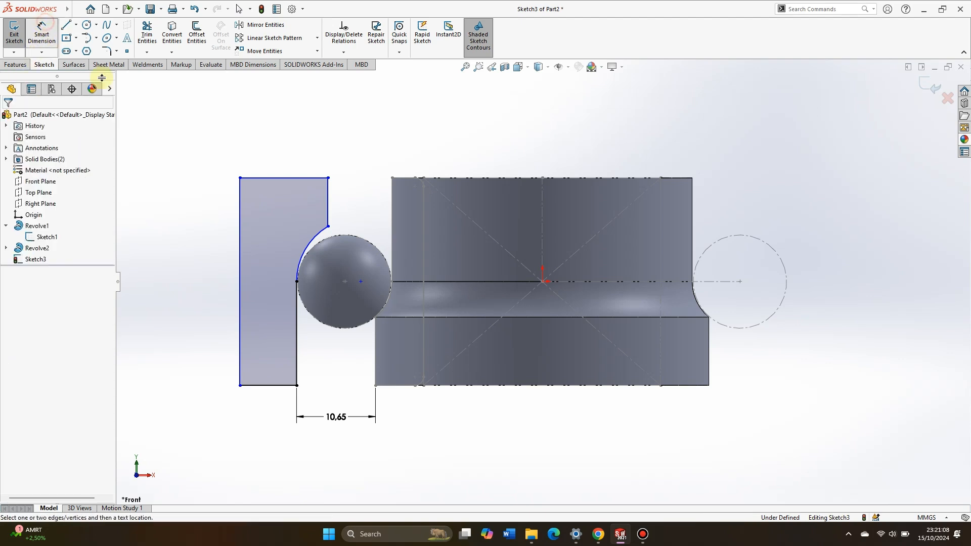
{"action": "left_click", "coordinate": [269, 178]}
{"action": "left_click", "coordinate": [273, 159]}
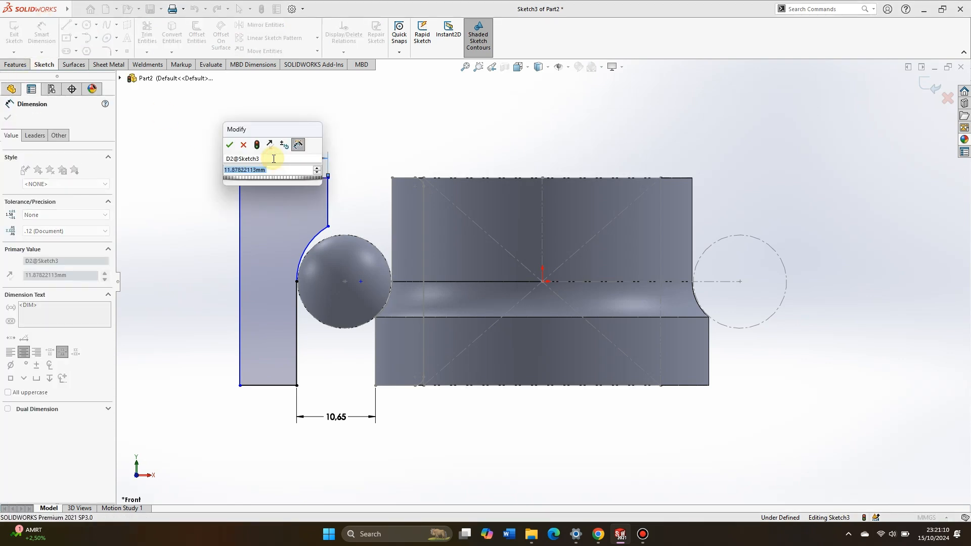
{"action": "type", "text": "6,5"}
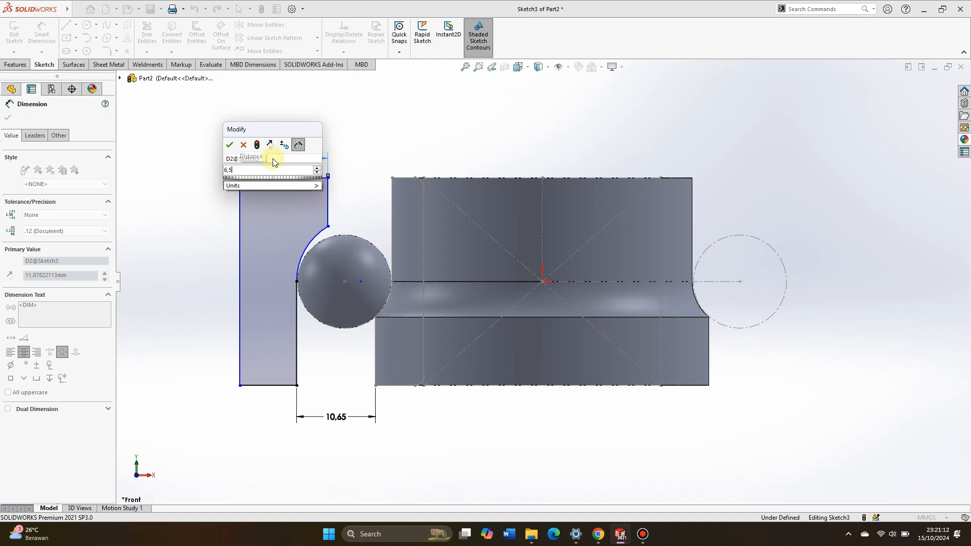
{"action": "left_click", "coordinate": [228, 147]}
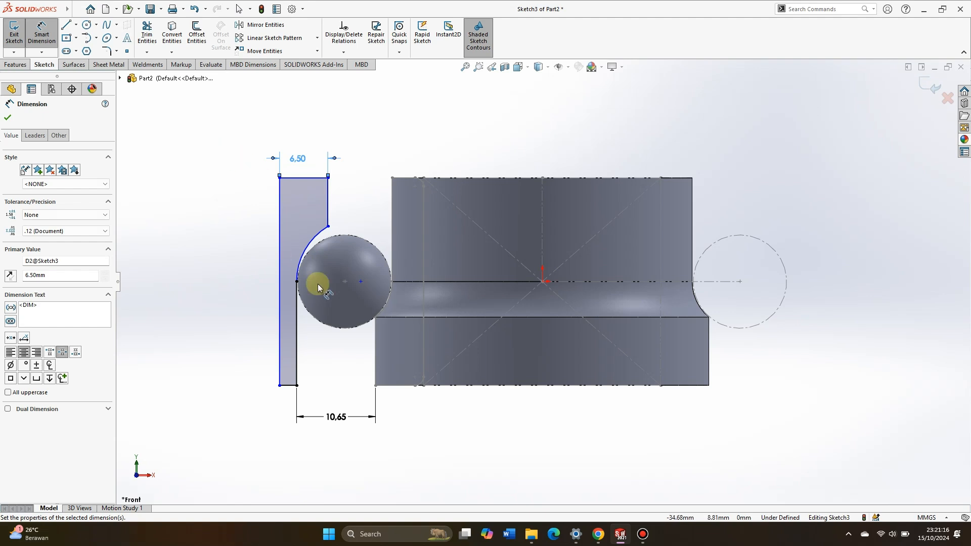
{"action": "left_click", "coordinate": [287, 389]}
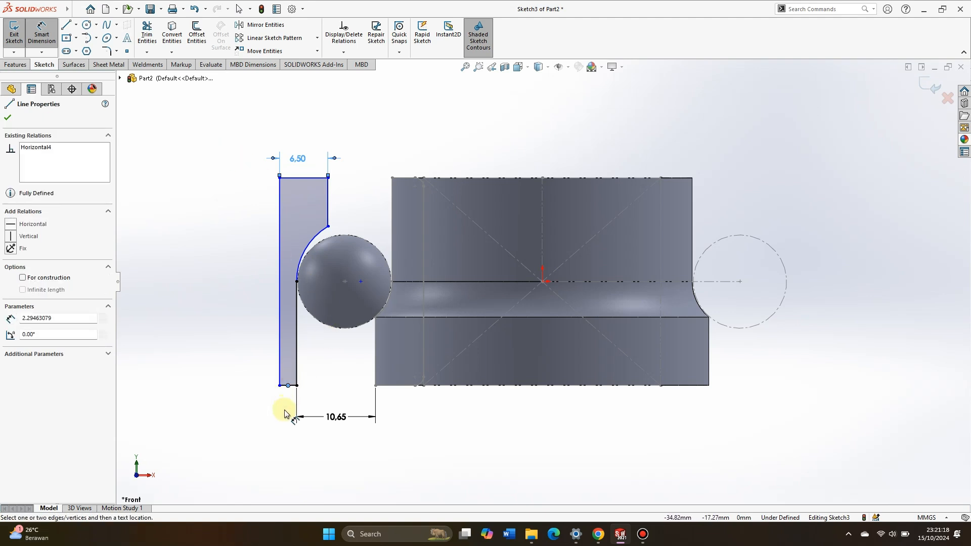
{"action": "left_click", "coordinate": [291, 388]}
{"action": "scroll", "coordinate": [288, 397], "scroll_direction": "down", "scroll_amount": 3}
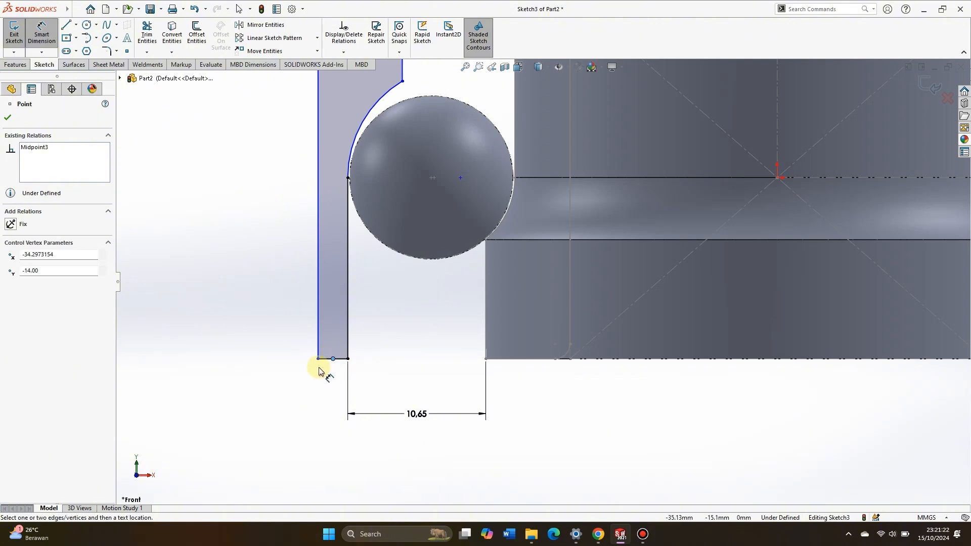
{"action": "left_click", "coordinate": [3, 116]}
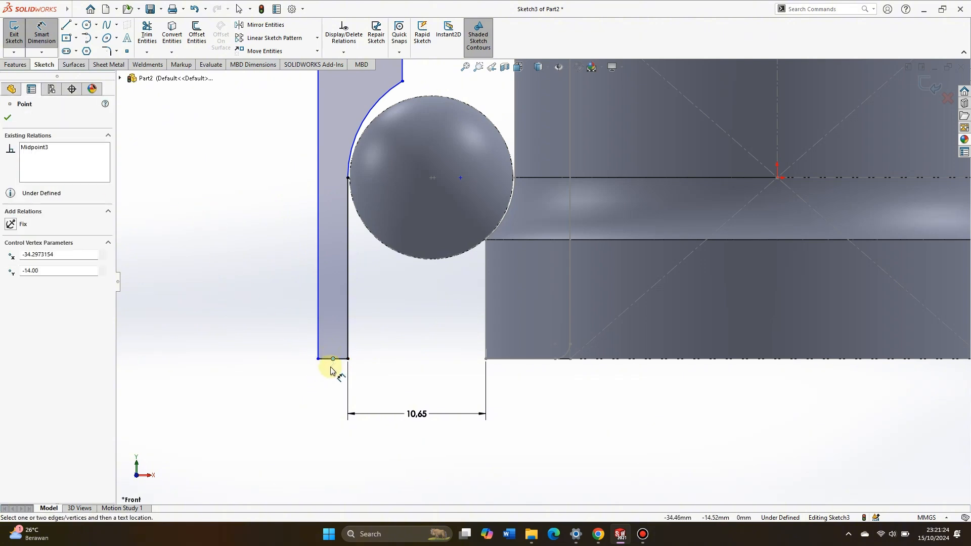
{"action": "key", "text": "Escape"}
{"action": "key", "text": "Escape"}
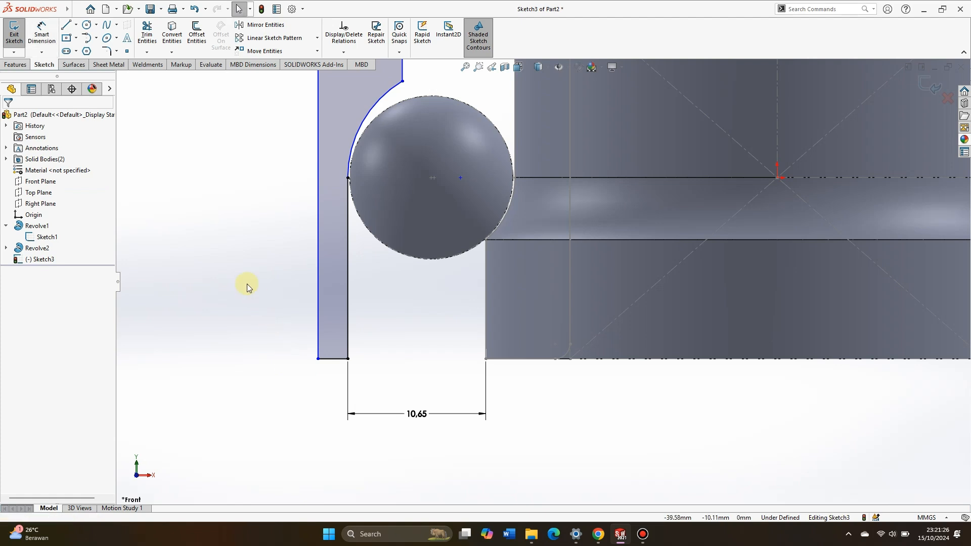
Dimension the profile's short bottom edge and set its width to 4.25 mm
{"action": "left_click", "coordinate": [41, 34]}
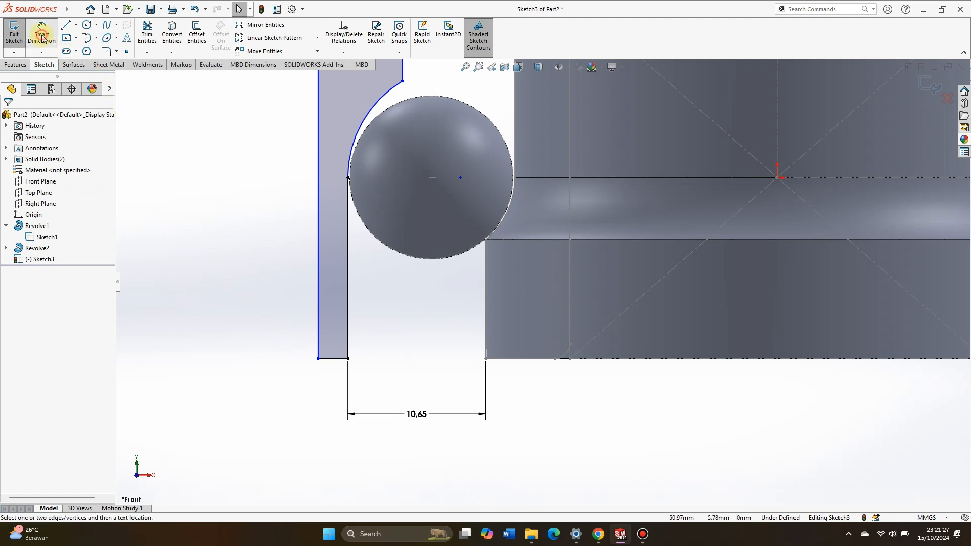
{"action": "left_click", "coordinate": [334, 359]}
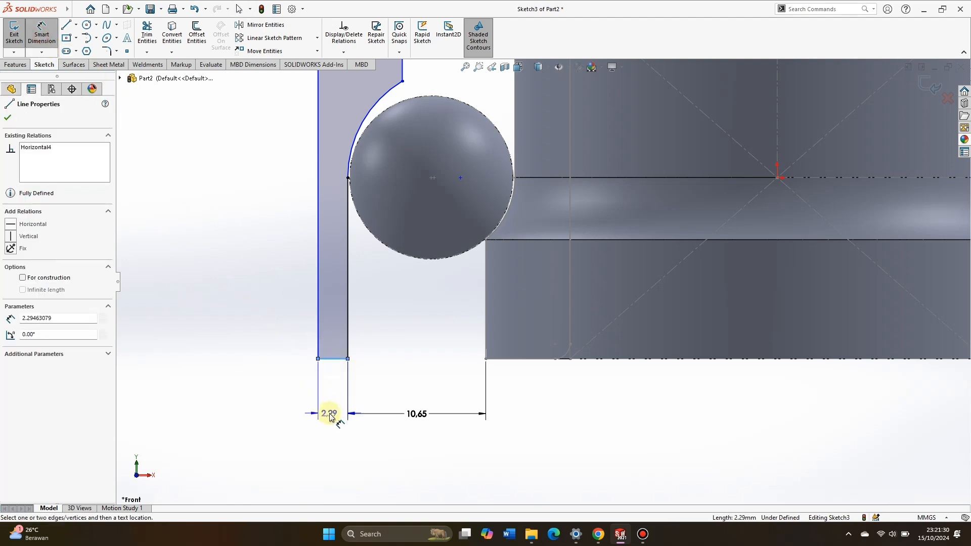
{"action": "left_click", "coordinate": [329, 414]}
{"action": "type", "text": "4,"}
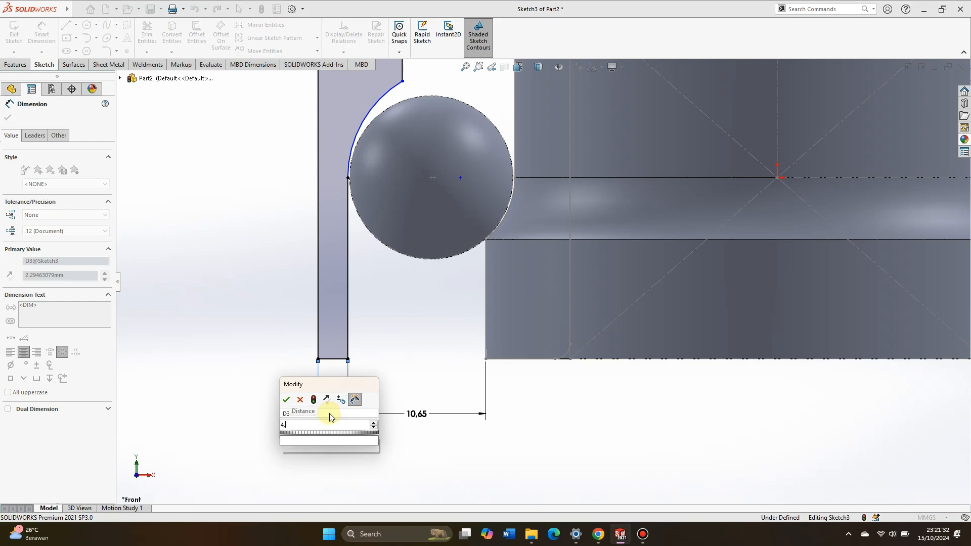
{"action": "type", "text": "25"}
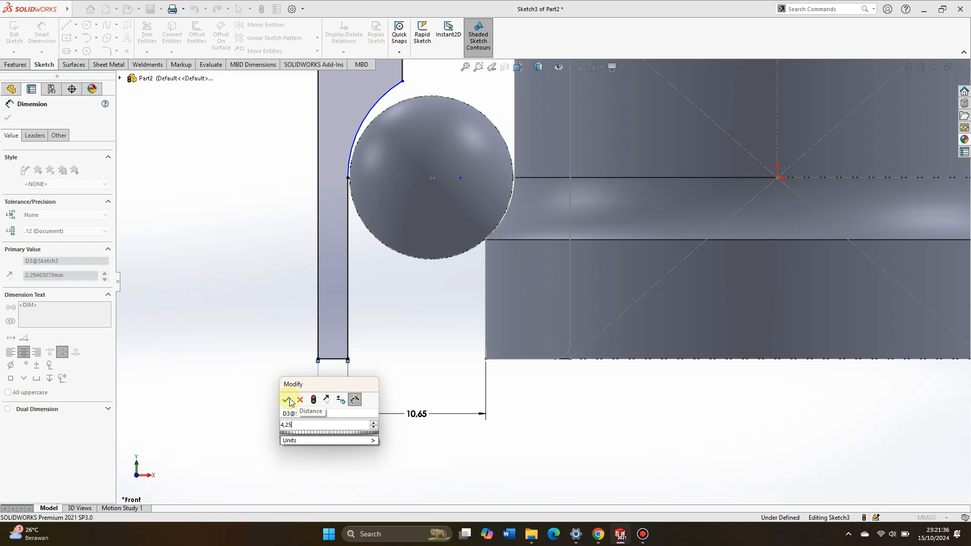
{"action": "left_click", "coordinate": [286, 400]}
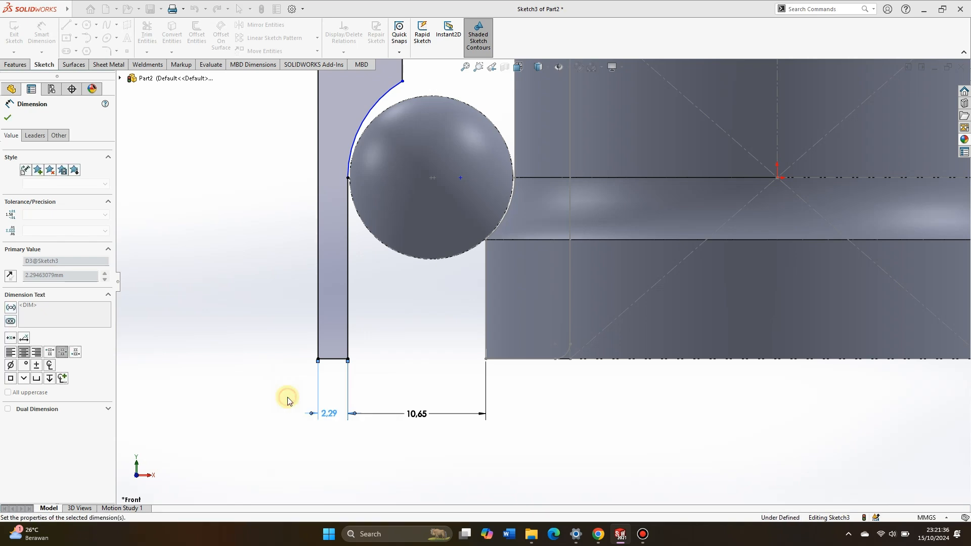
{"action": "scroll", "coordinate": [407, 299], "scroll_direction": "down", "scroll_amount": 2}
{"action": "scroll", "coordinate": [385, 334], "scroll_direction": "up", "scroll_amount": 3}
{"action": "scroll", "coordinate": [386, 330], "scroll_direction": "up", "scroll_amount": 2}
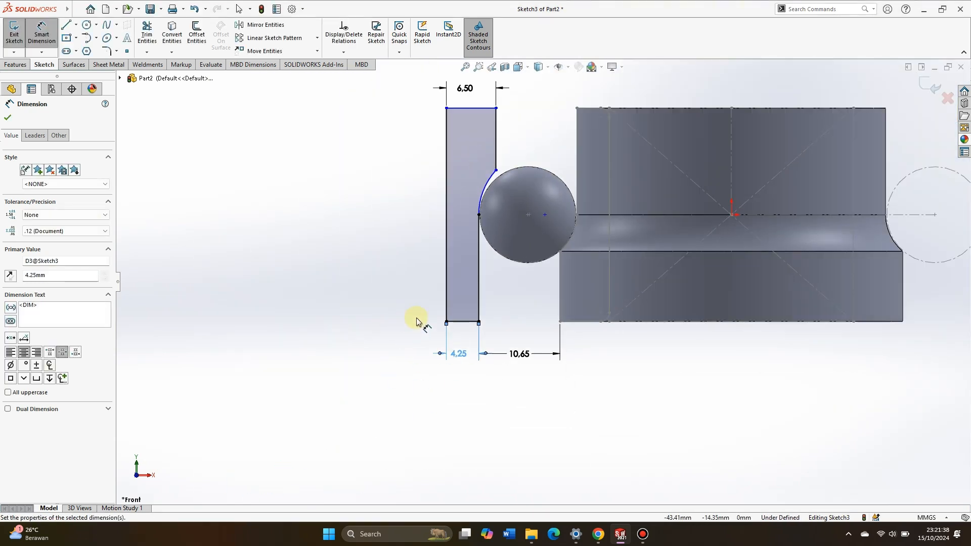
{"action": "scroll", "coordinate": [629, 197], "scroll_direction": "down", "scroll_amount": 2}
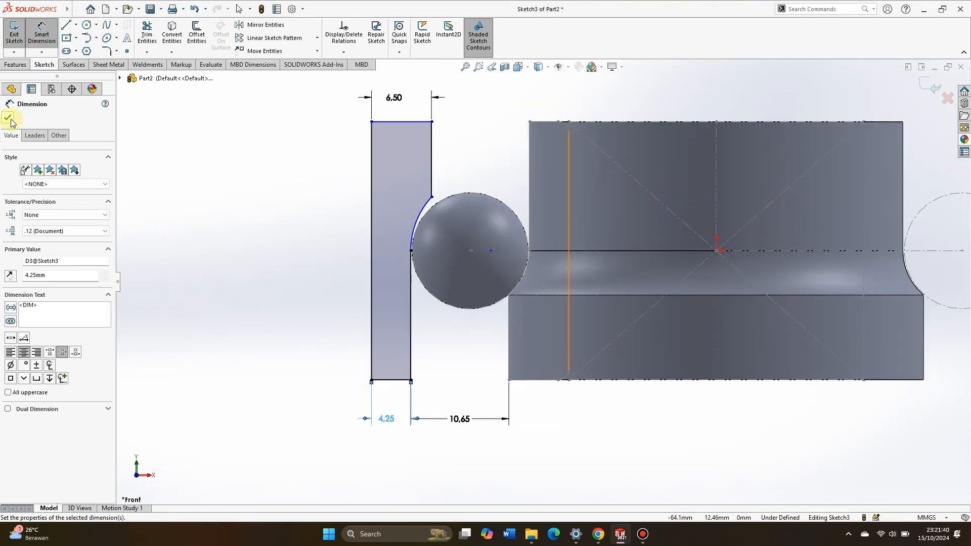
{"action": "left_click", "coordinate": [8, 118]}
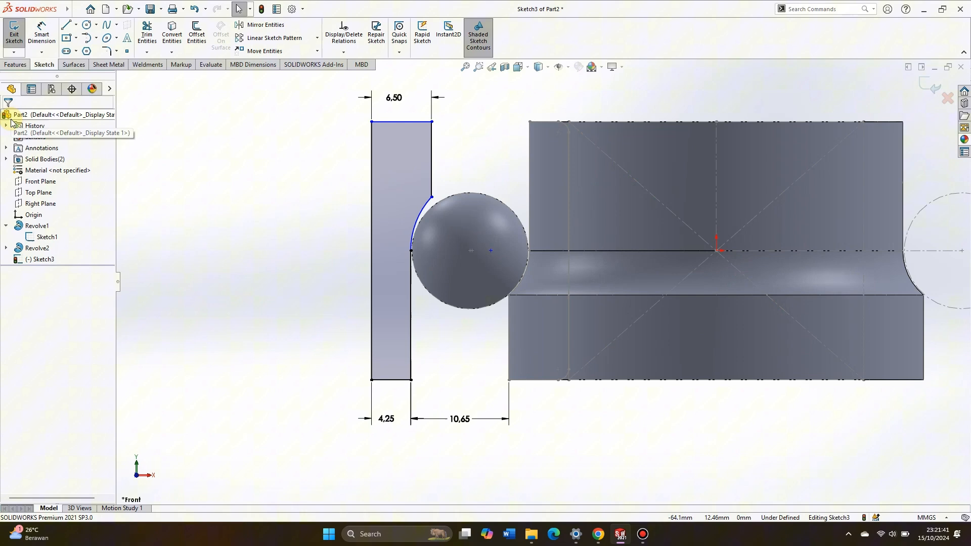
Dimension the arc beside the ball and set its radius to 6.5 mm
{"action": "left_click", "coordinate": [41, 31]}
{"action": "left_click", "coordinate": [415, 223]}
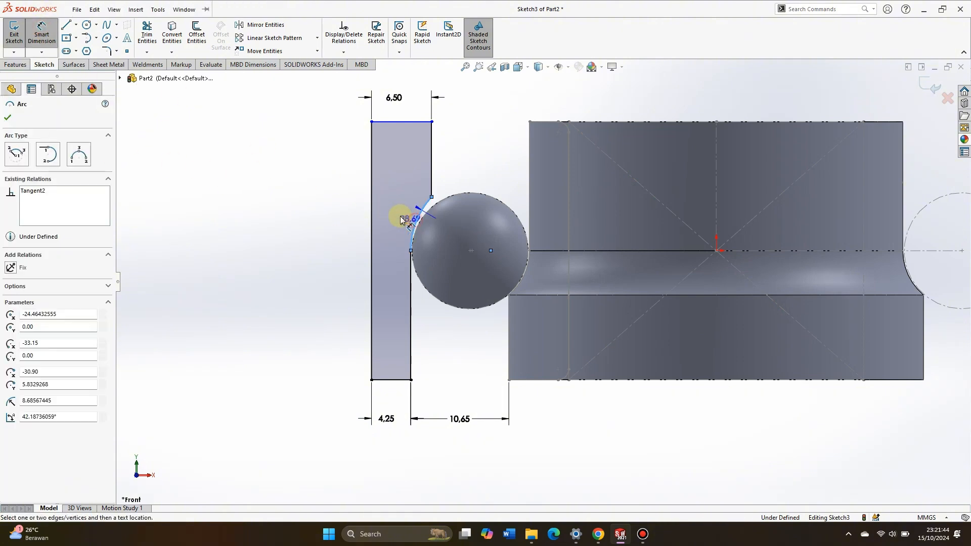
{"action": "left_click", "coordinate": [394, 184]}
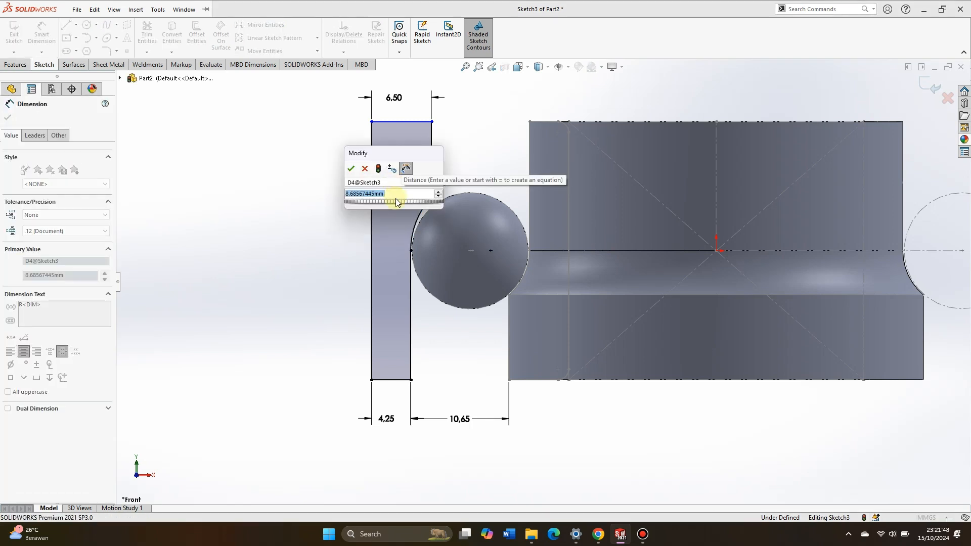
{"action": "type", "text": "6,5"}
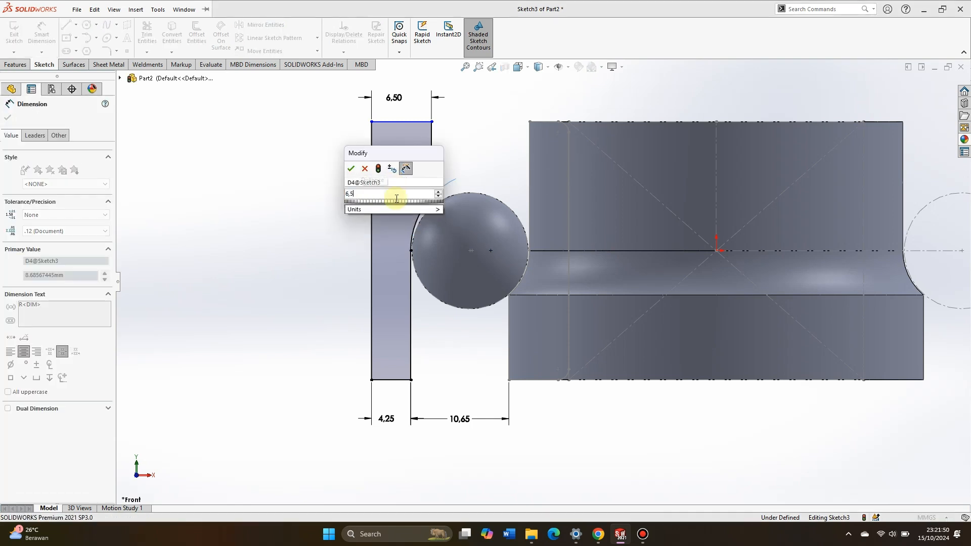
{"action": "left_click", "coordinate": [353, 171]}
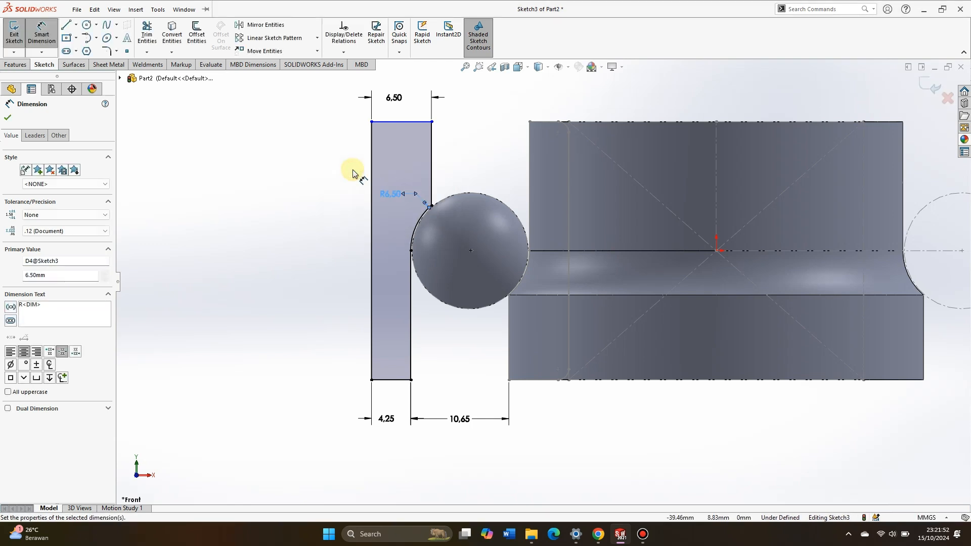
{"action": "left_click", "coordinate": [220, 167]}
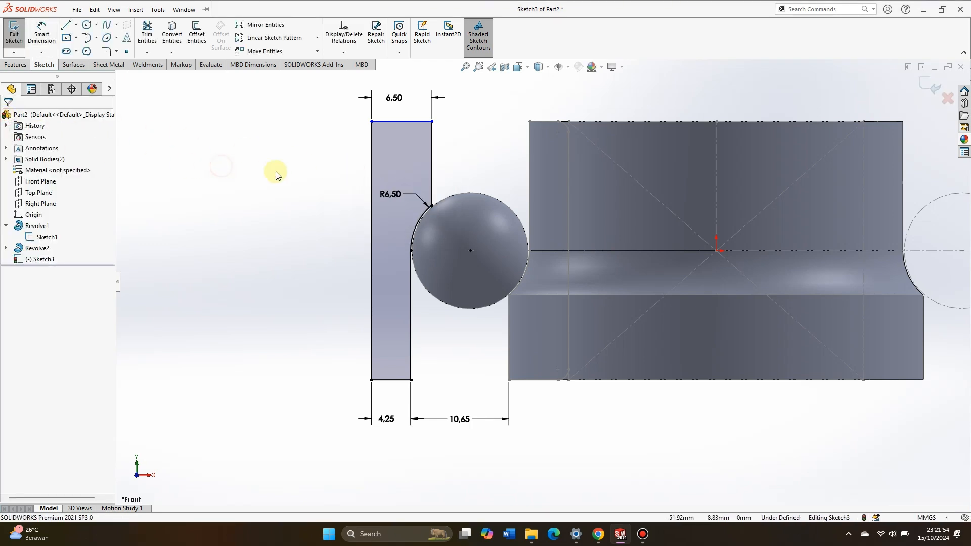
Fillet the profile's upper and lower outer corners with a 1.15 mm radius and place the radius dimension clear of the profile
{"action": "scroll", "coordinate": [453, 156], "scroll_direction": "down", "scroll_amount": 1}
{"action": "scroll", "coordinate": [444, 195], "scroll_direction": "up", "scroll_amount": 1}
{"action": "scroll", "coordinate": [438, 200], "scroll_direction": "up", "scroll_amount": 1}
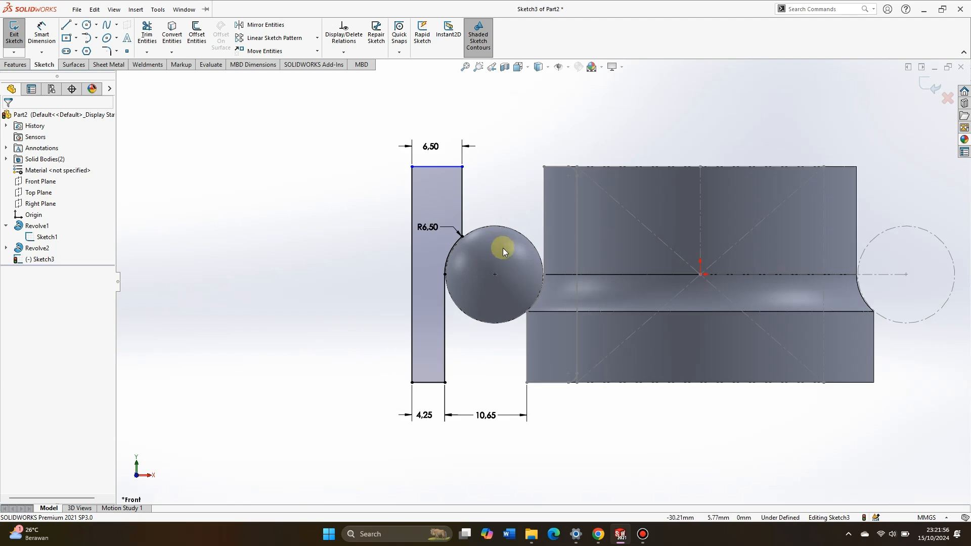
{"action": "scroll", "coordinate": [501, 247], "scroll_direction": "down", "scroll_amount": 1}
{"action": "left_click", "coordinate": [107, 51]}
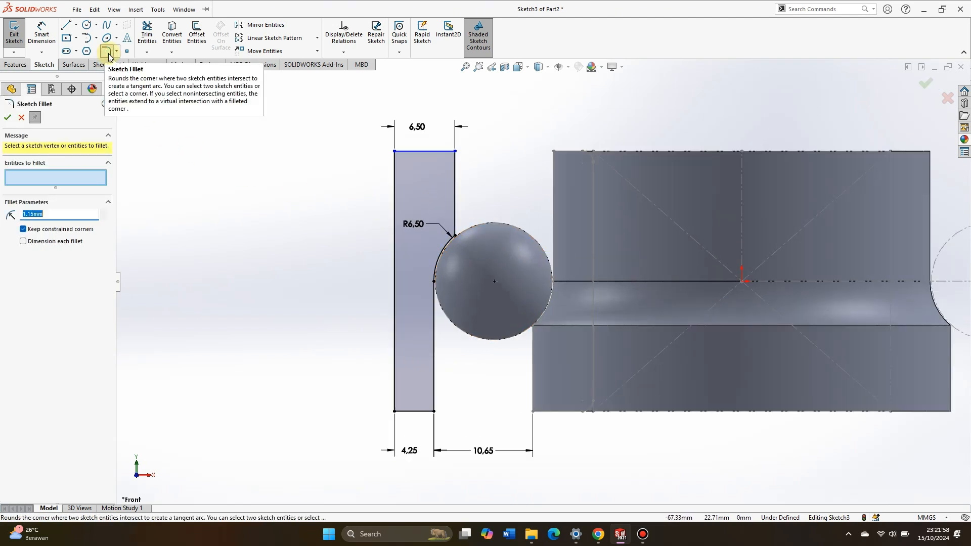
{"action": "left_click", "coordinate": [394, 151]}
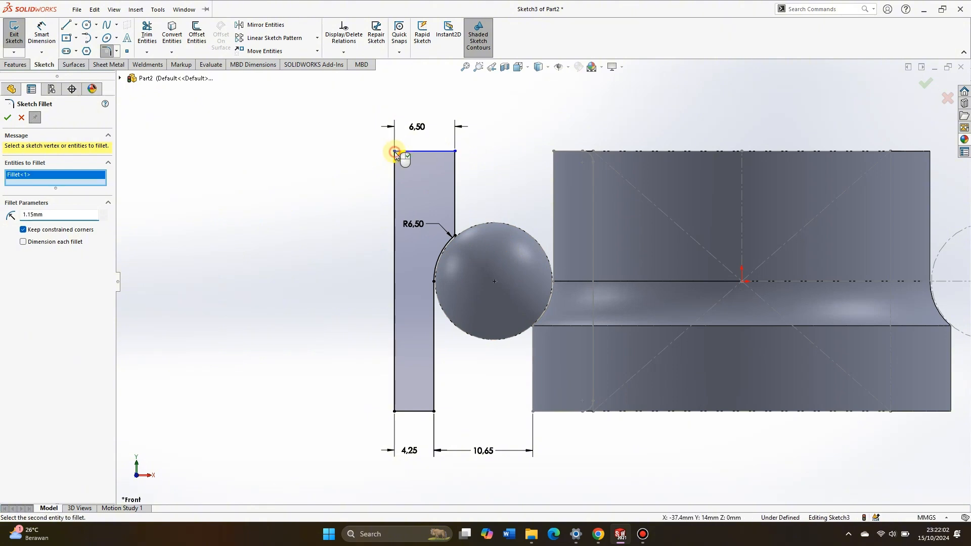
{"action": "left_click", "coordinate": [395, 411]}
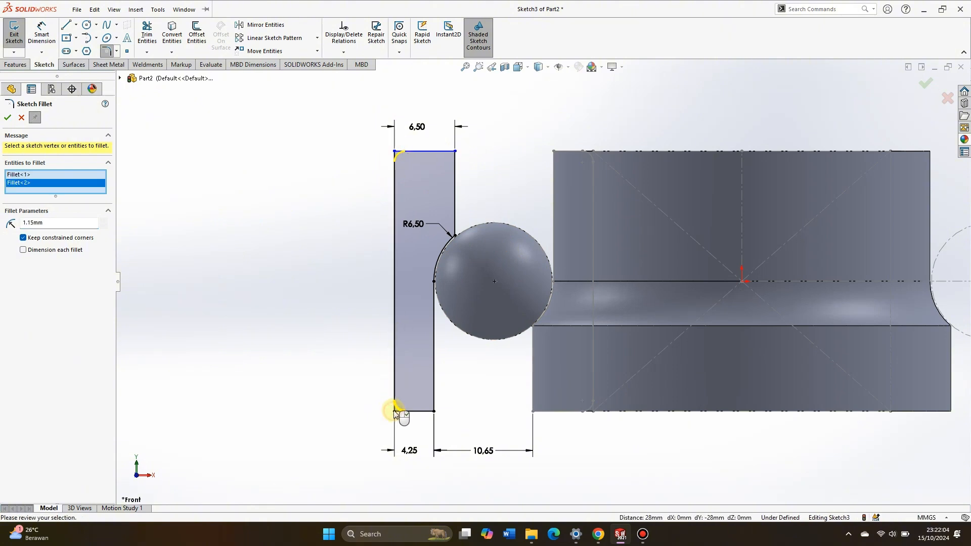
{"action": "left_click", "coordinate": [7, 117]}
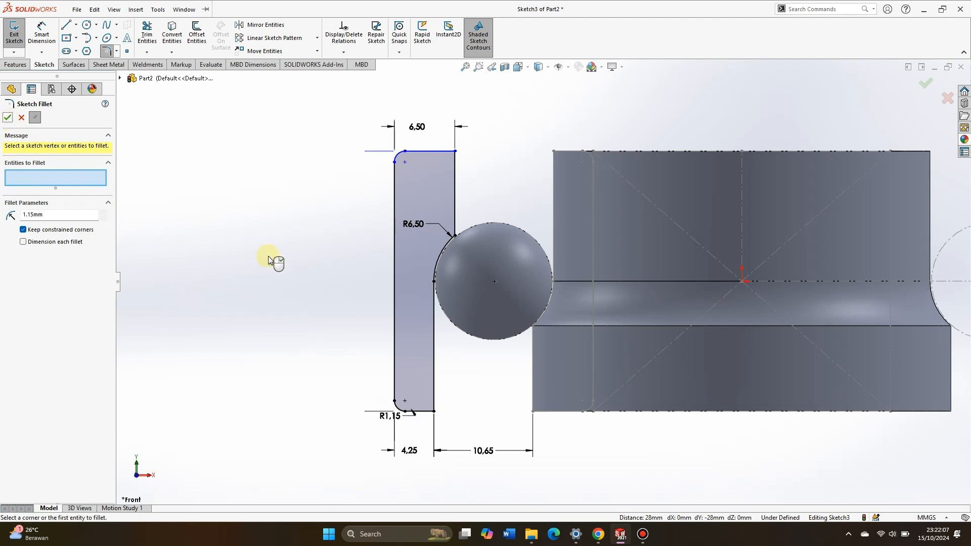
{"action": "left_click", "coordinate": [8, 118]}
{"action": "left_click_drag", "start_coordinate": [393, 416], "coordinate": [338, 429]}
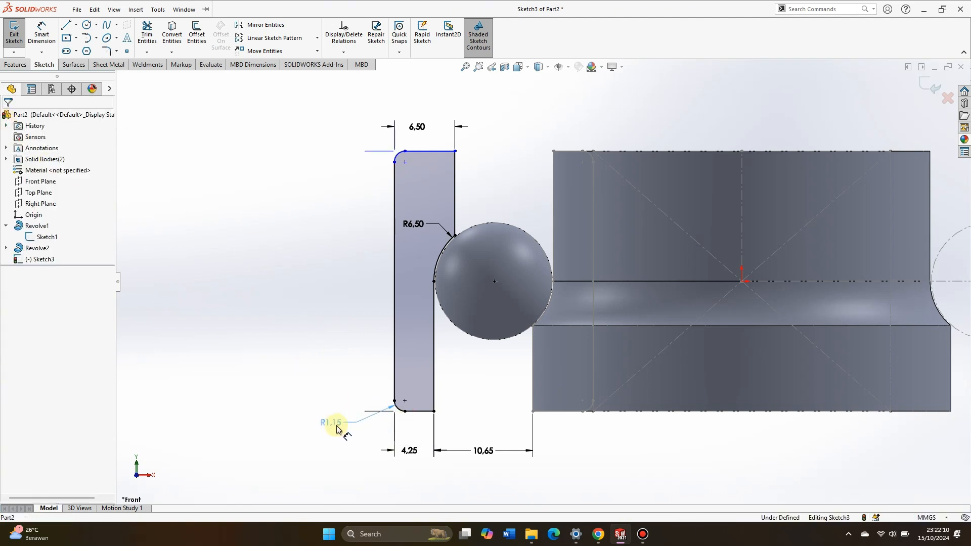
{"action": "scroll", "coordinate": [339, 337], "scroll_direction": "up", "scroll_amount": 6}
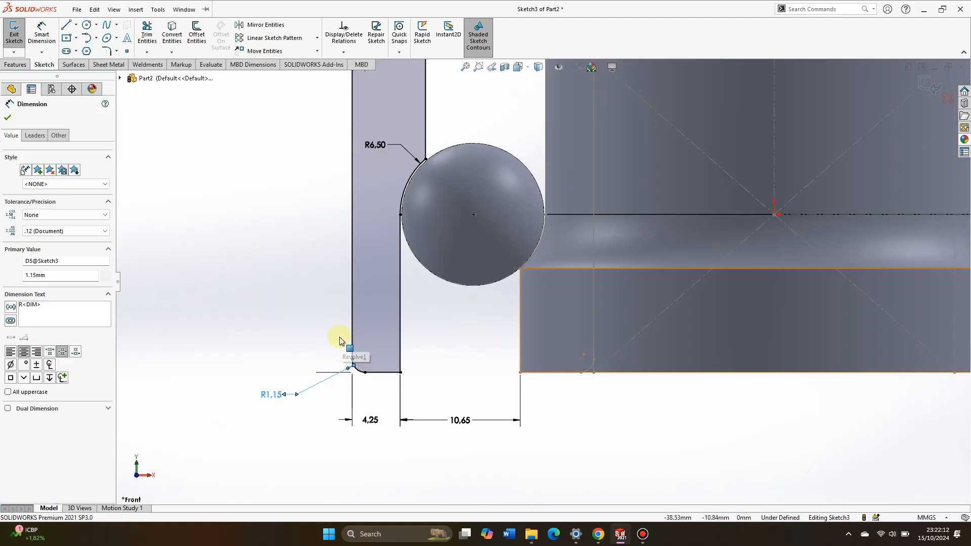
Revolve the outer ring profile 360 degrees about the inner ring sketch's central vertical line, keeping Merge result on
{"action": "middle_click_drag", "start_coordinate": [419, 281], "coordinate": [378, 244]}
{"action": "left_click", "coordinate": [19, 66]}
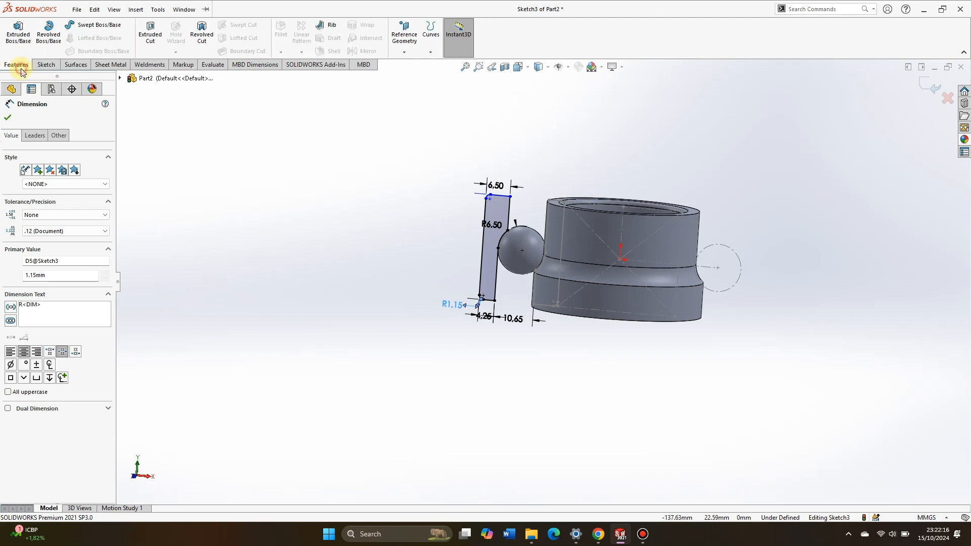
{"action": "left_click", "coordinate": [44, 45]}
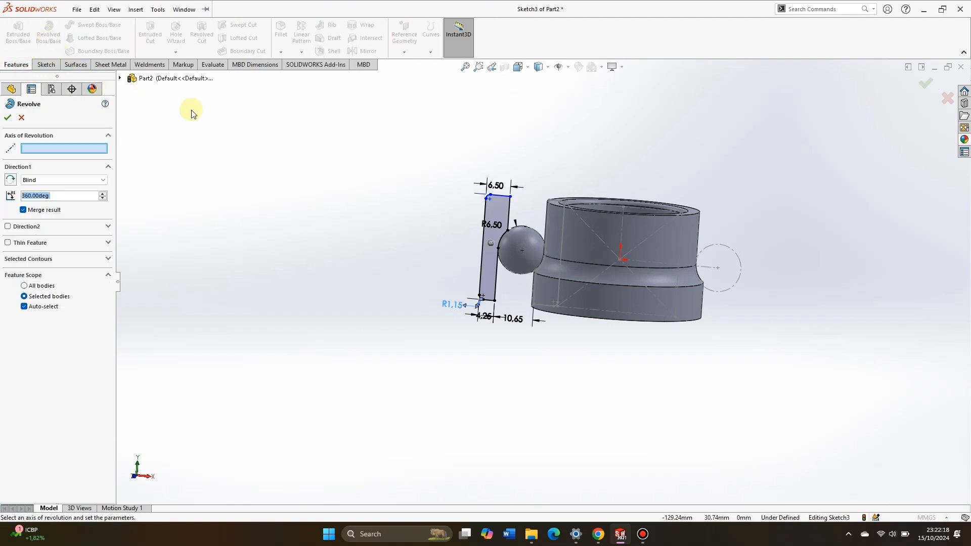
{"action": "left_click", "coordinate": [620, 231]}
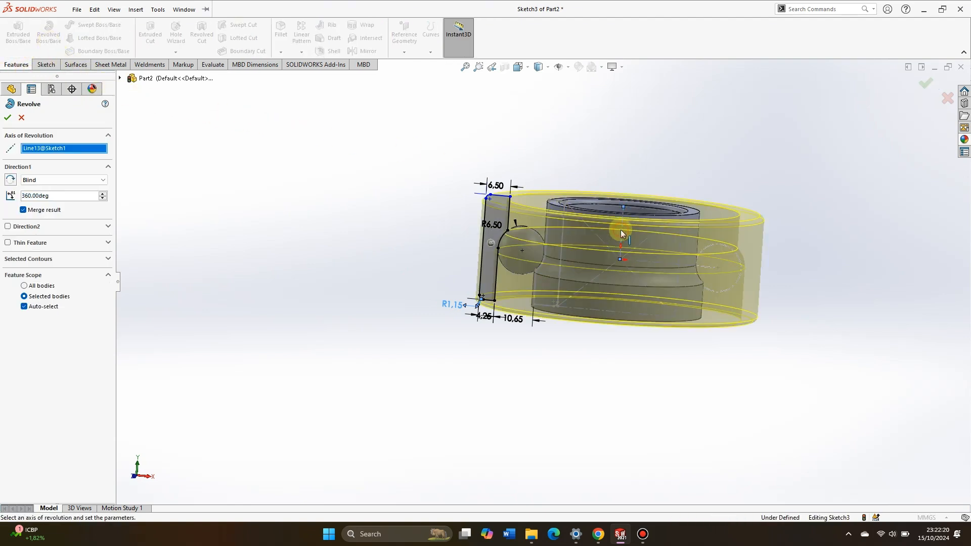
{"action": "left_click", "coordinate": [8, 119]}
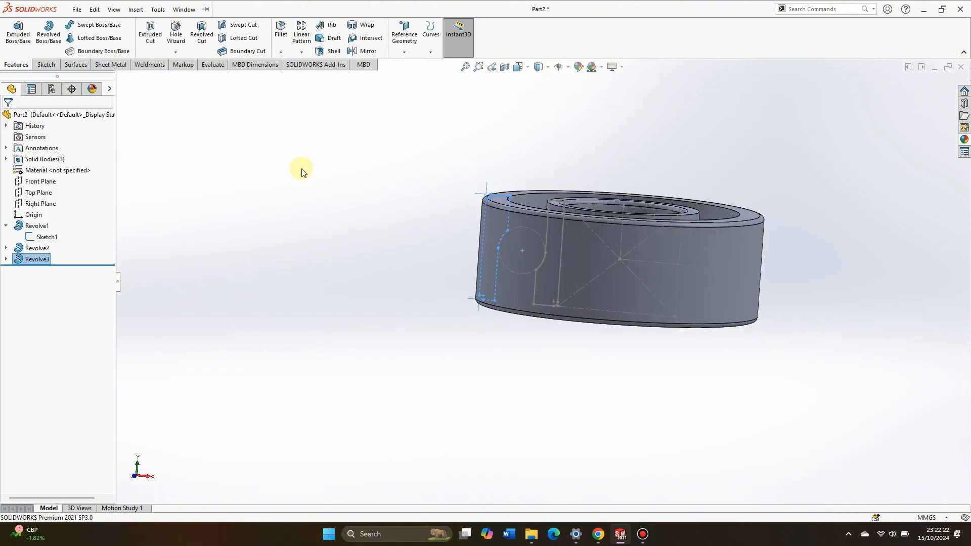
{"action": "left_click", "coordinate": [279, 173]}
{"action": "mouse_move", "coordinate": [379, 164]}
{"action": "middle_mouse_down"}
{"action": "mouse_move", "coordinate": [354, 216]}
{"action": "mouse_move", "coordinate": [418, 187]}
{"action": "mouse_move", "coordinate": [420, 206]}
{"action": "mouse_move", "coordinate": [390, 201]}
{"action": "middle_mouse_up"}
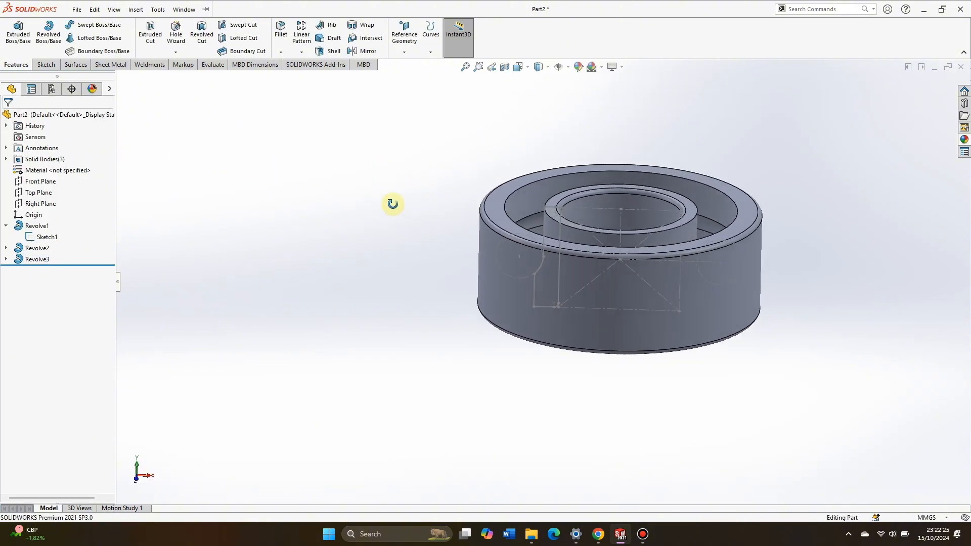
Hide the inner ring's sketch, Sketch1, and collapse the Revolve1 feature
{"action": "left_click", "coordinate": [38, 238]}
{"action": "left_click", "coordinate": [45, 220]}
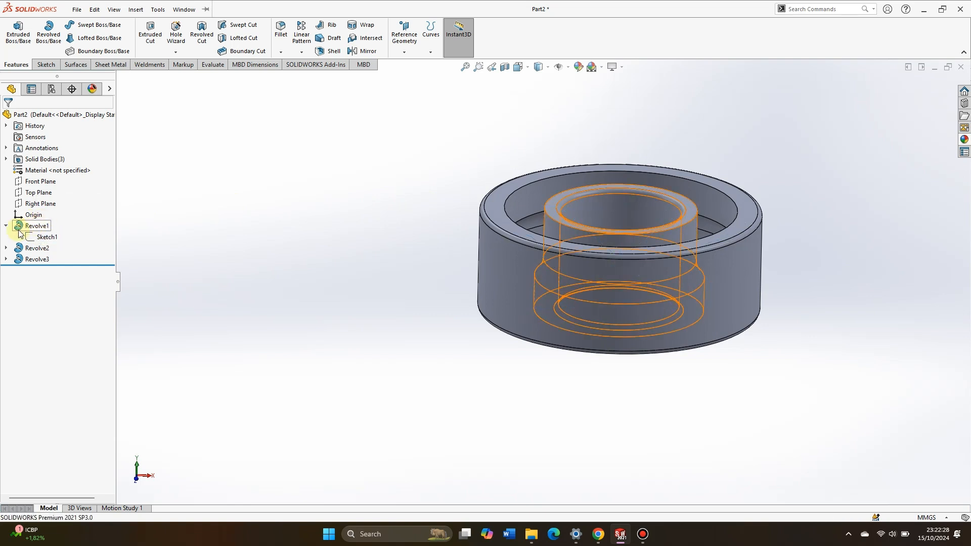
{"action": "left_click", "coordinate": [6, 226]}
{"action": "mouse_move", "coordinate": [281, 199]}
{"action": "middle_mouse_down"}
{"action": "mouse_move", "coordinate": [353, 172]}
{"action": "mouse_move", "coordinate": [315, 241]}
{"action": "mouse_move", "coordinate": [329, 264]}
{"action": "mouse_move", "coordinate": [336, 238]}
{"action": "middle_mouse_up"}
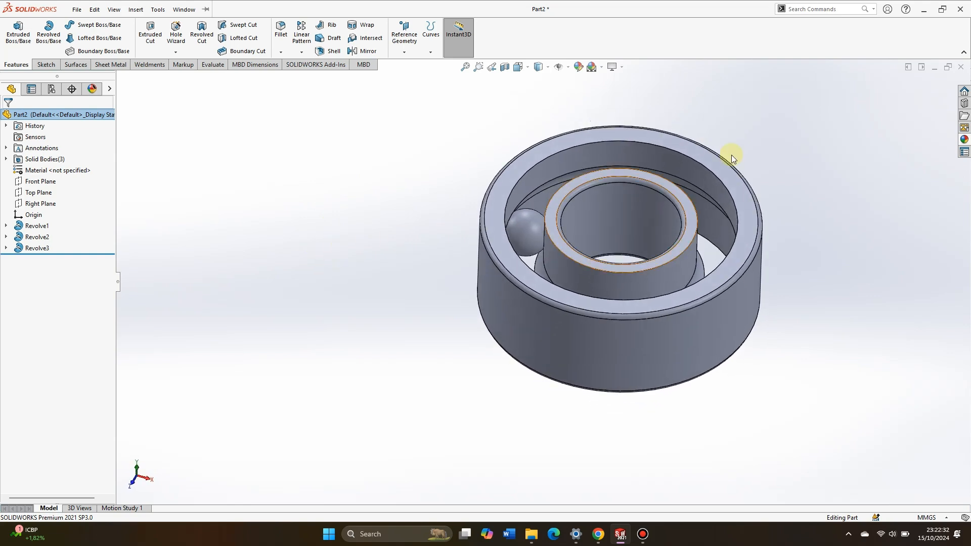
{"action": "scroll", "coordinate": [657, 182], "scroll_direction": "down", "scroll_amount": 3}
{"action": "middle_click_drag", "start_coordinate": [629, 199], "coordinate": [622, 249]}
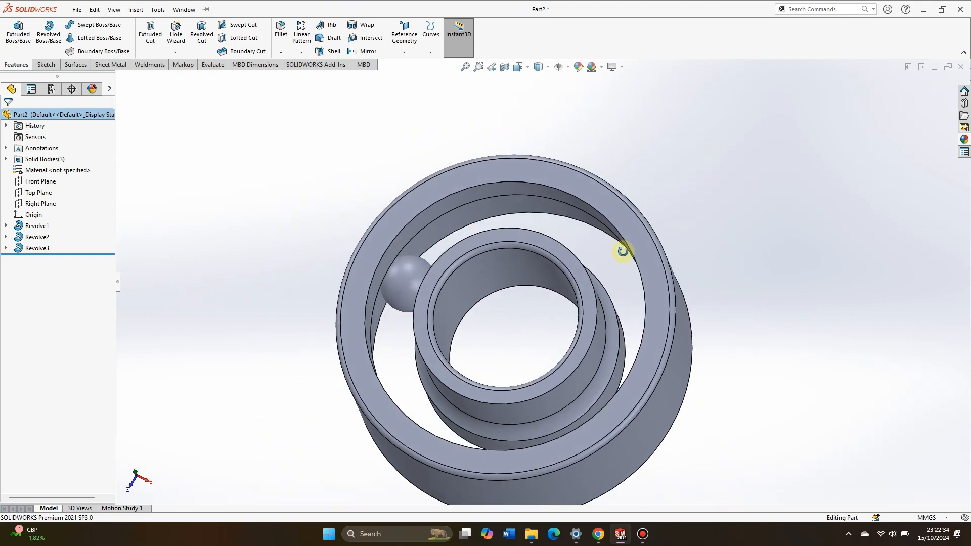
{"action": "scroll", "coordinate": [569, 330], "scroll_direction": "up", "scroll_amount": 2}
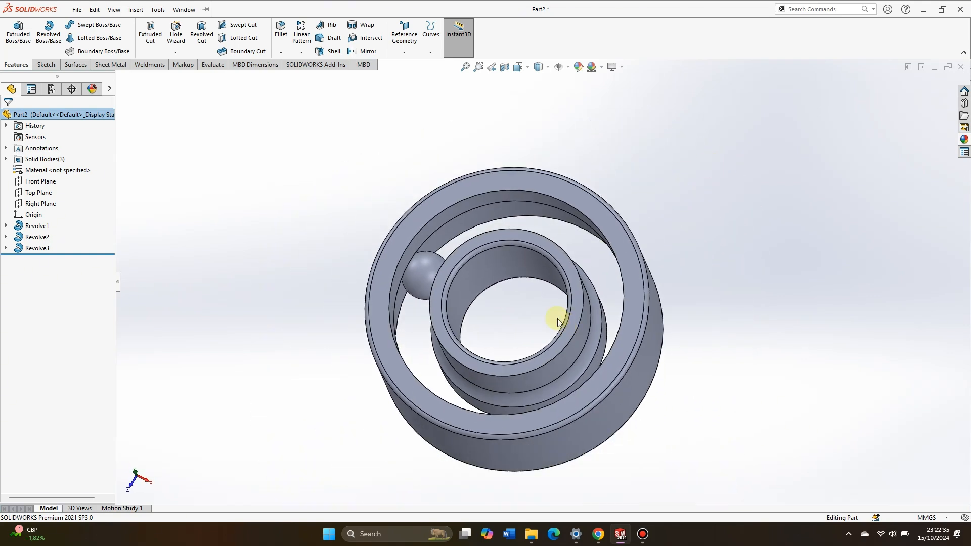
Start a circular pattern, show the temporary axes and set the bearing's central axis as the pattern axis
{"action": "left_click", "coordinate": [301, 52]}
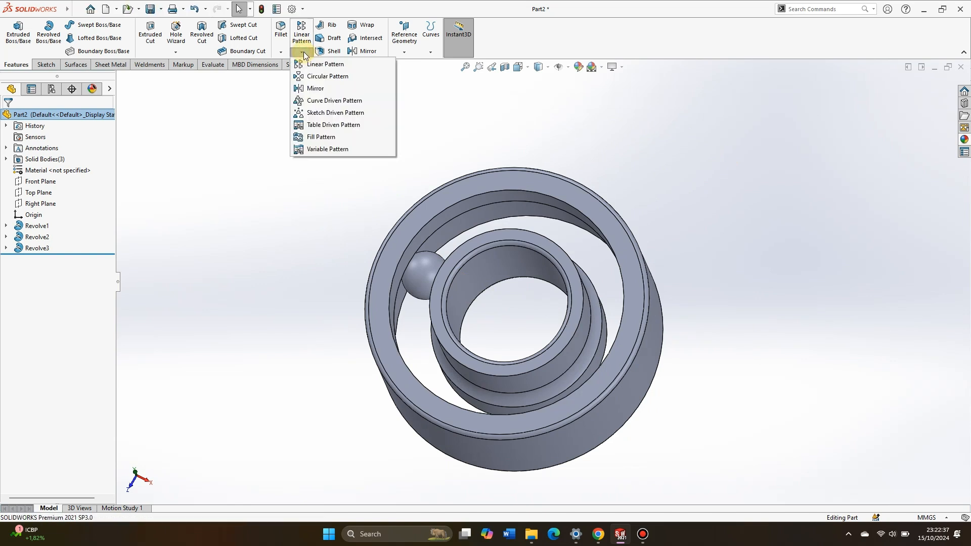
{"action": "left_click", "coordinate": [316, 77]}
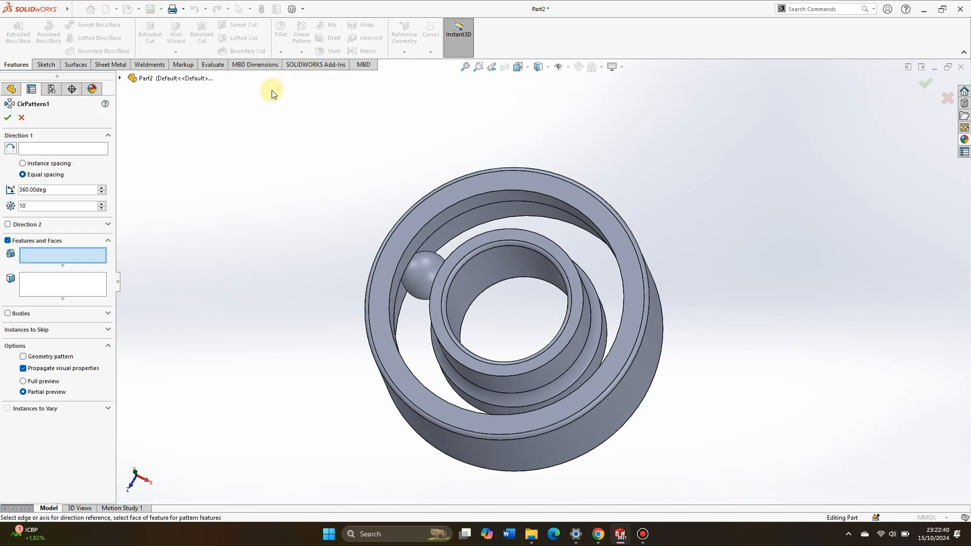
{"action": "left_click", "coordinate": [568, 67]}
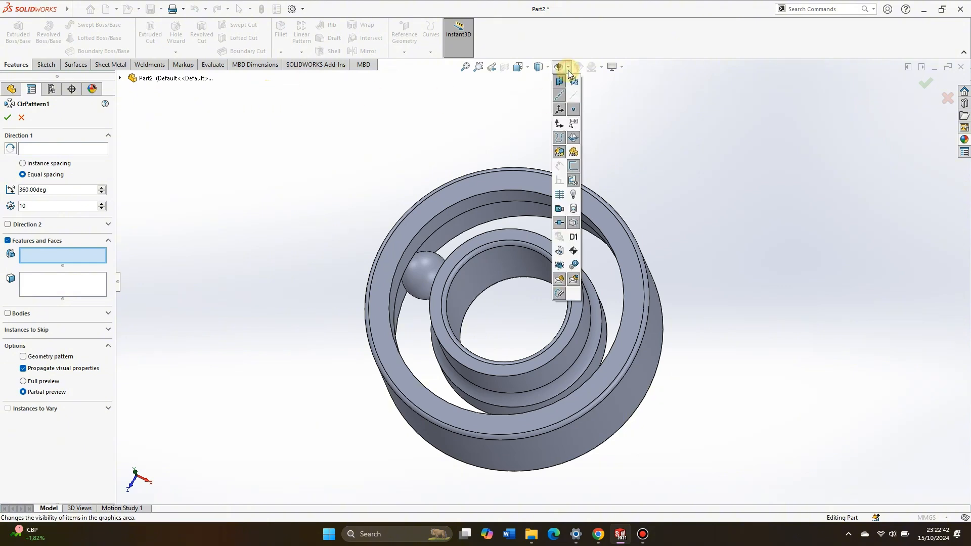
{"action": "middle_click_drag", "start_coordinate": [456, 198], "coordinate": [474, 146]}
{"action": "key", "text": "space"}
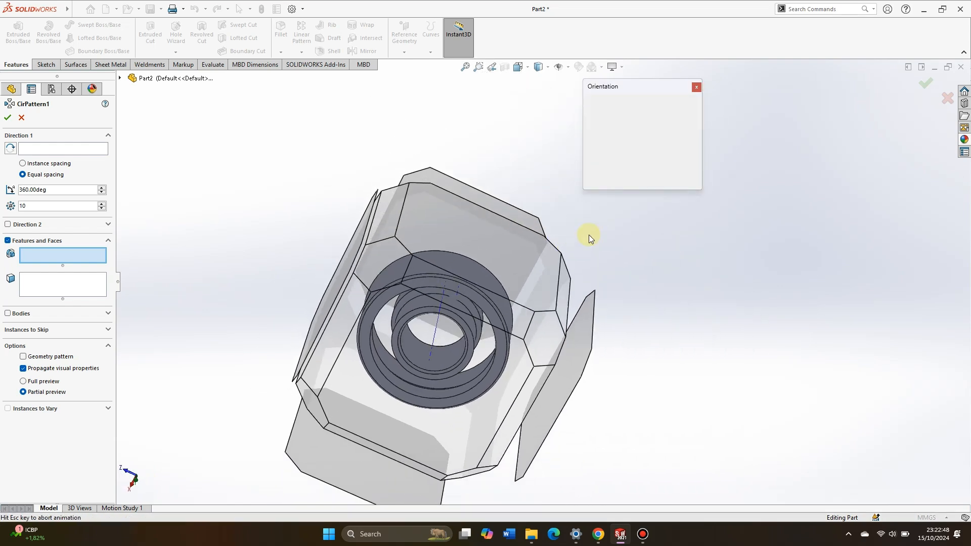
{"action": "left_click", "coordinate": [687, 120]}
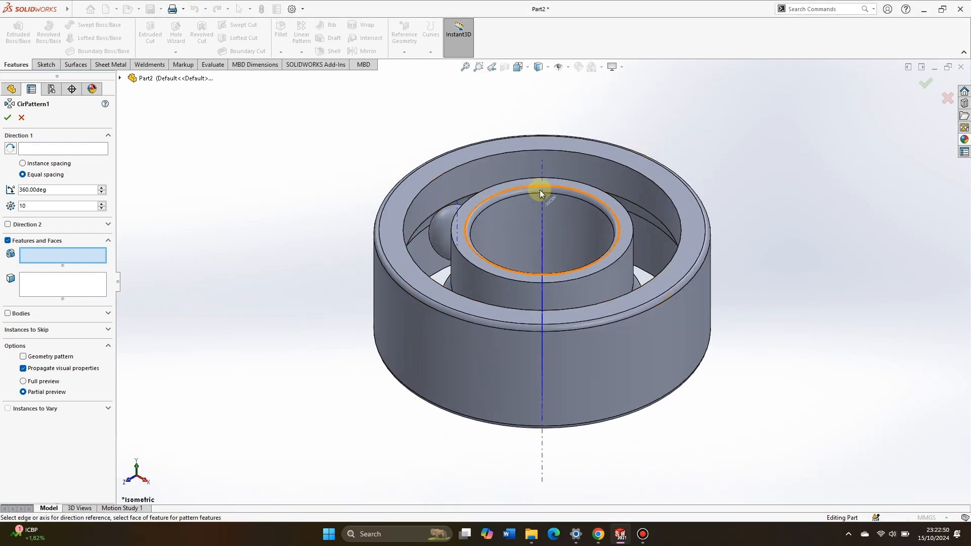
{"action": "left_click", "coordinate": [71, 149]}
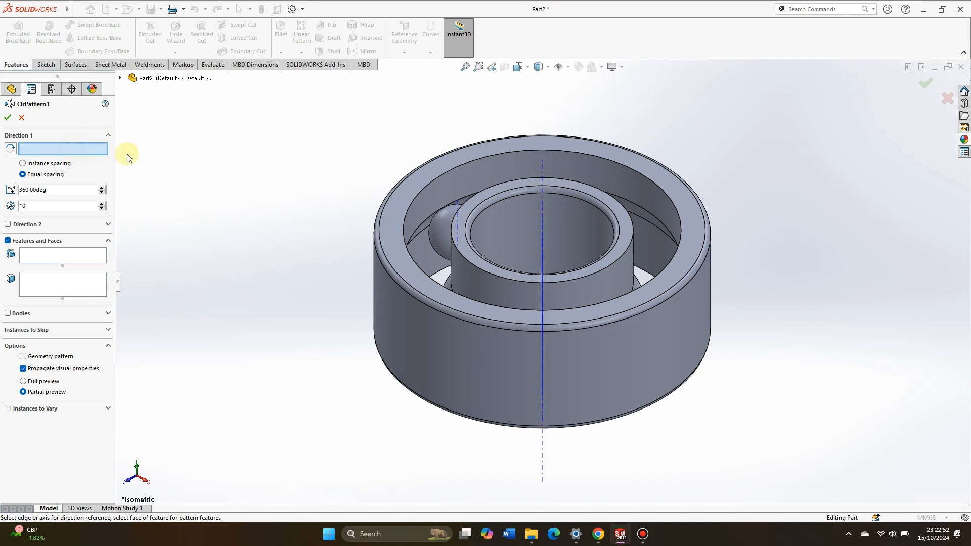
{"action": "left_click", "coordinate": [544, 194]}
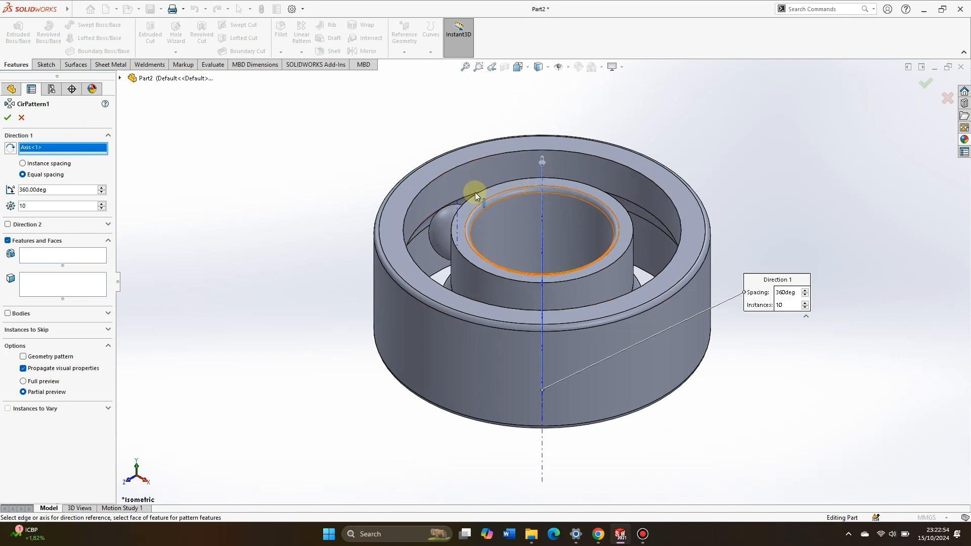
Pattern the ball as a body with 10 equally spaced instances over 360 degrees
{"action": "left_click", "coordinate": [8, 314]}
{"action": "left_click", "coordinate": [442, 234]}
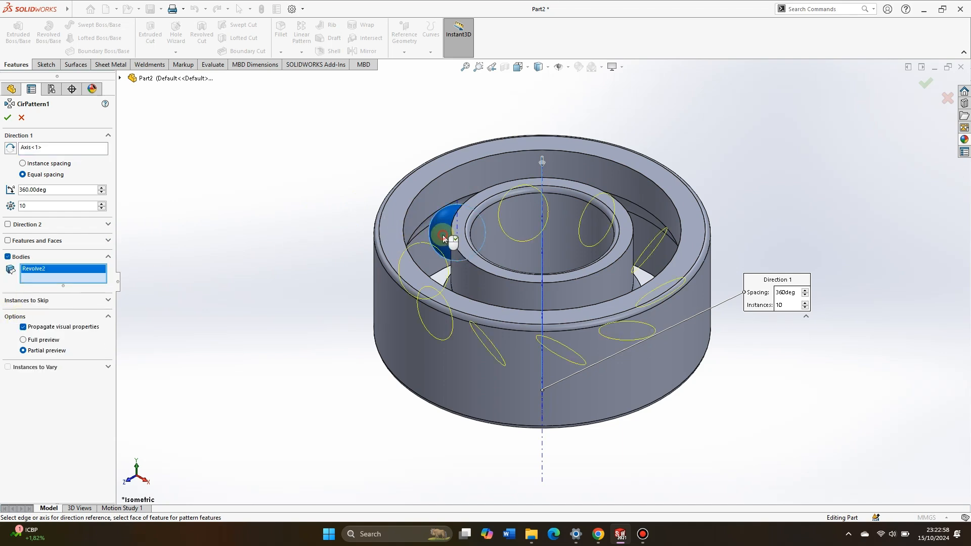
{"action": "left_click", "coordinate": [102, 209]}
{"action": "left_click", "coordinate": [102, 208]}
{"action": "left_click", "coordinate": [102, 204]}
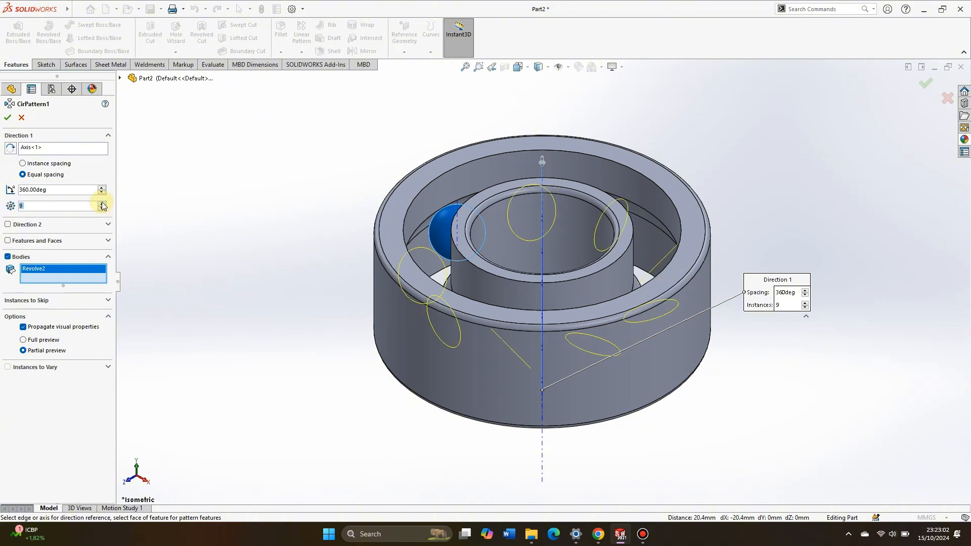
{"action": "left_click", "coordinate": [103, 204]}
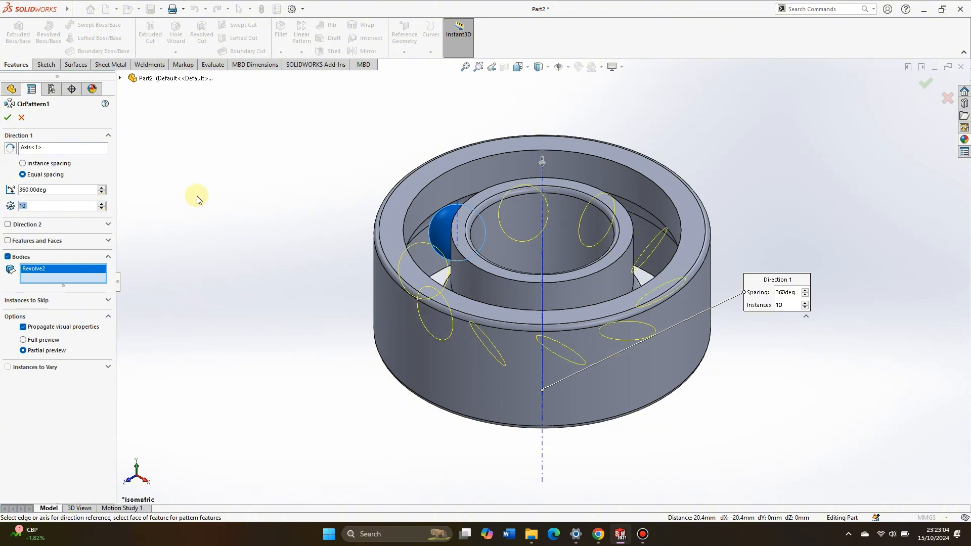
{"action": "left_click", "coordinate": [8, 119]}
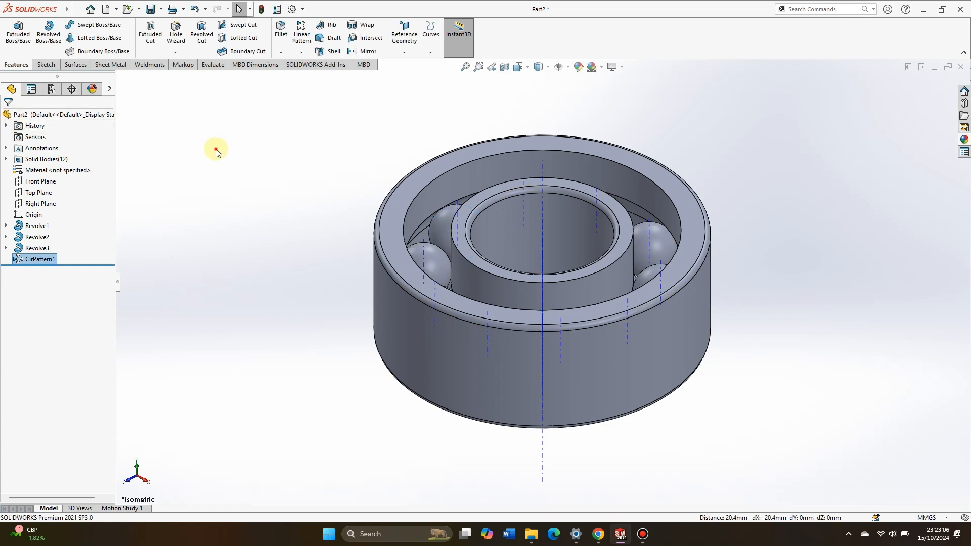
Hide the temporary axes throughout the bearing model
{"action": "middle_click_drag", "start_coordinate": [381, 146], "coordinate": [431, 208]}
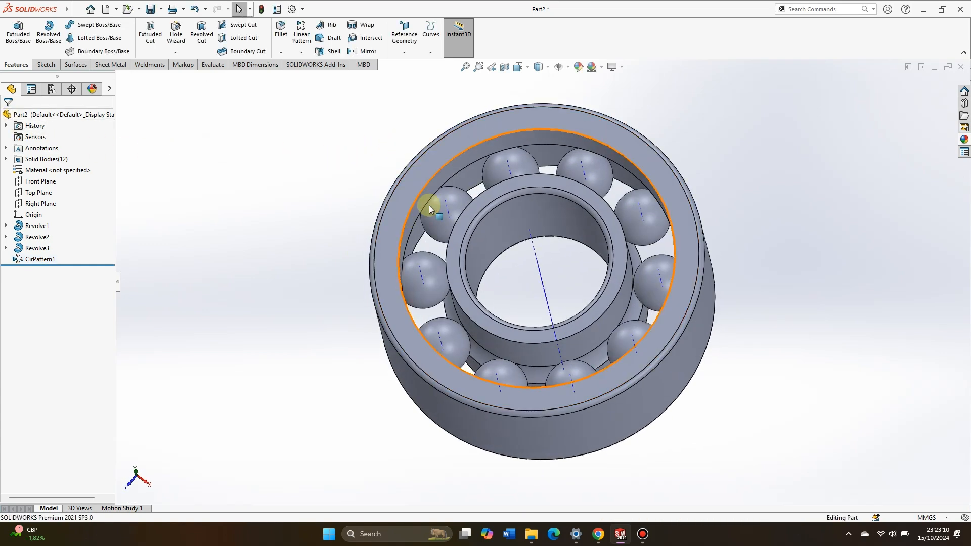
{"action": "left_click", "coordinate": [570, 69]}
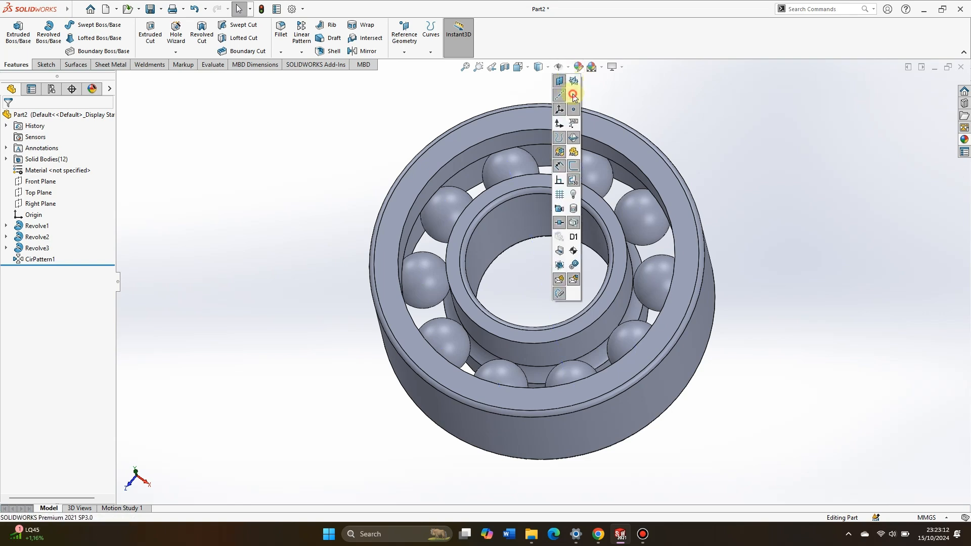
{"action": "middle_click_drag", "start_coordinate": [761, 208], "coordinate": [700, 293]}
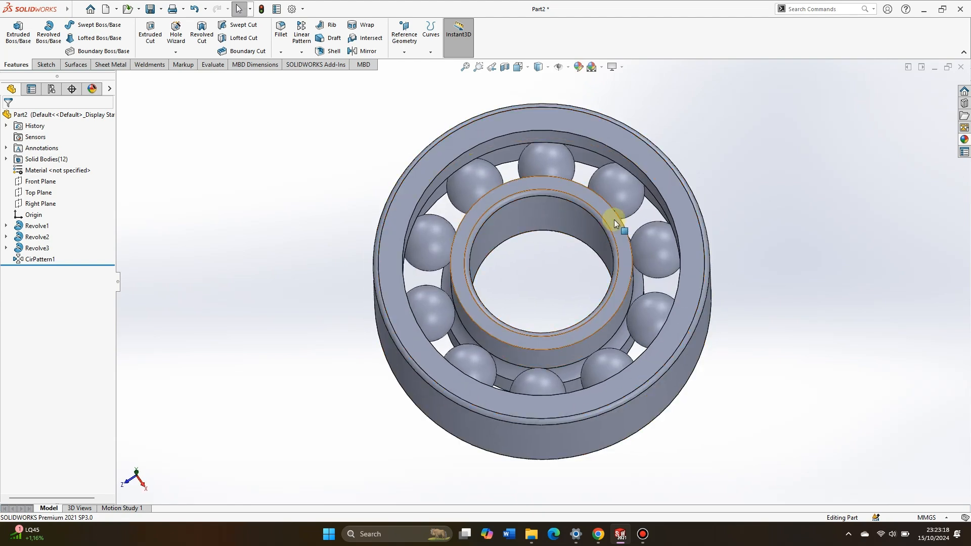
{"action": "scroll", "coordinate": [722, 152], "scroll_direction": "down", "scroll_amount": 1}
{"action": "scroll", "coordinate": [745, 232], "scroll_direction": "up", "scroll_amount": 1}
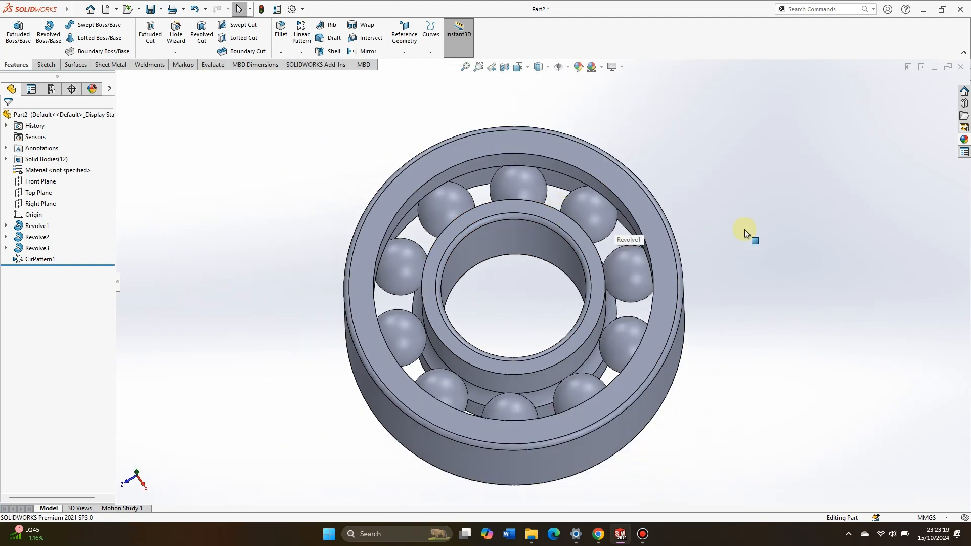
Apply the machined steel appearance from the Metal library's Steel category to the whole bearing
{"action": "left_click", "coordinate": [964, 140]}
{"action": "left_click", "coordinate": [822, 97]}
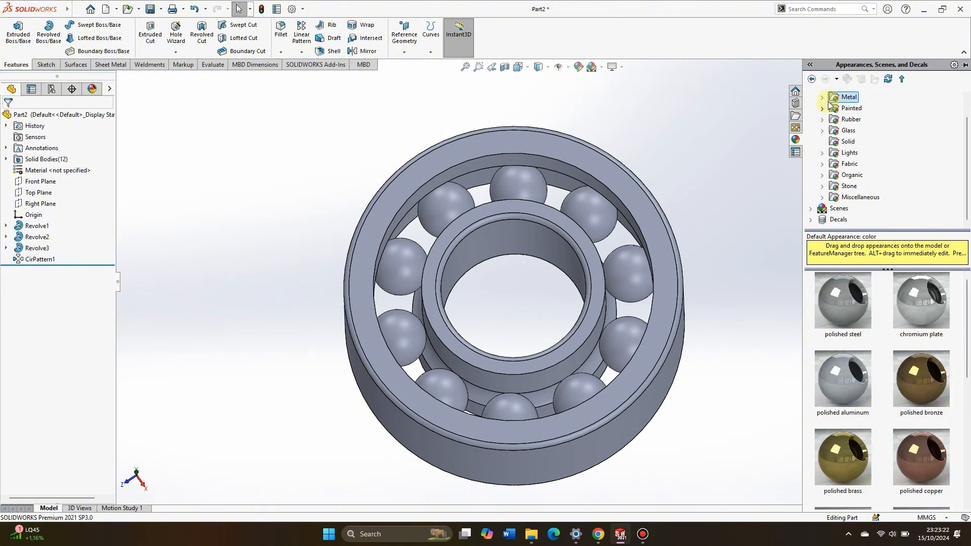
{"action": "left_click", "coordinate": [822, 98]}
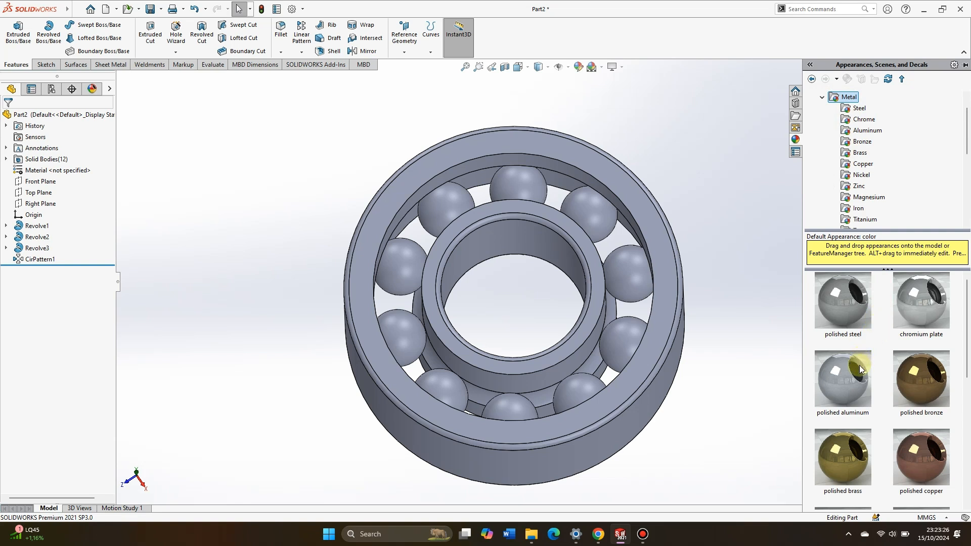
{"action": "scroll", "coordinate": [859, 365], "scroll_direction": "down", "scroll_amount": 5}
{"action": "mouse_move", "coordinate": [858, 366]}
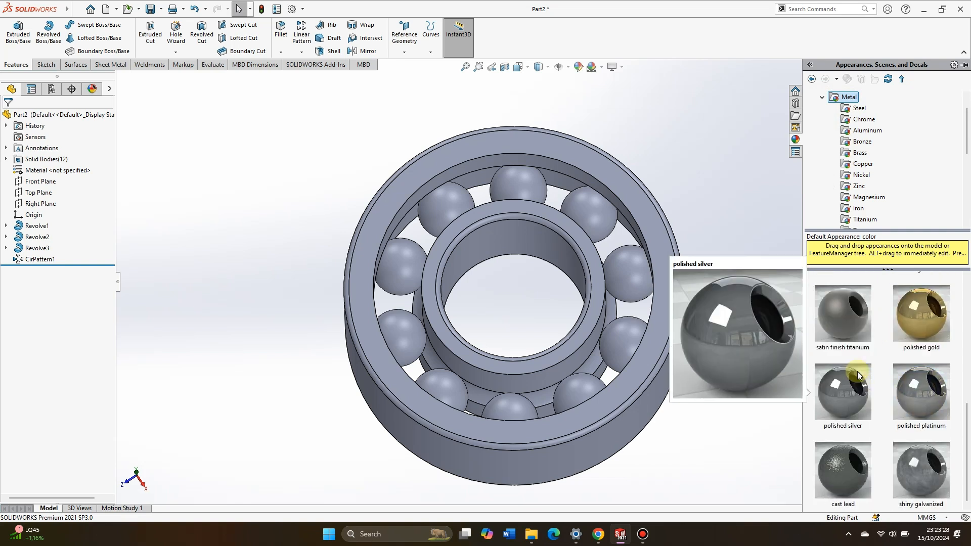
{"action": "scroll", "coordinate": [857, 371], "scroll_direction": "up", "scroll_amount": 5}
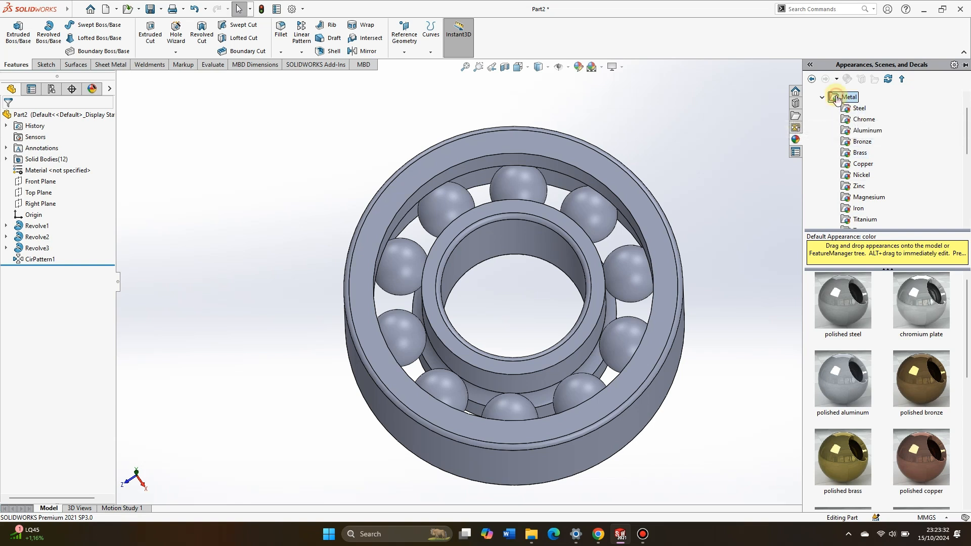
{"action": "scroll", "coordinate": [877, 341], "scroll_direction": "down", "scroll_amount": 5}
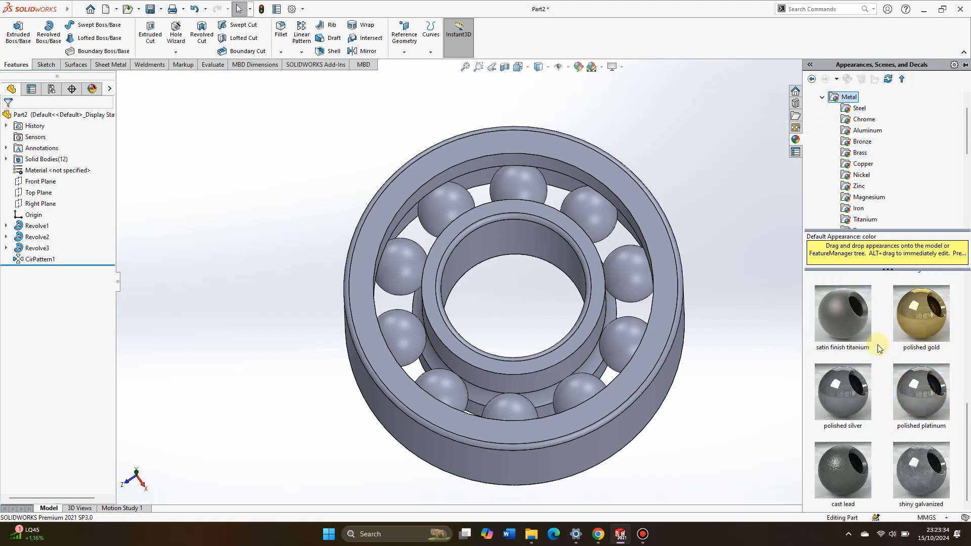
{"action": "scroll", "coordinate": [872, 352], "scroll_direction": "up", "scroll_amount": 5}
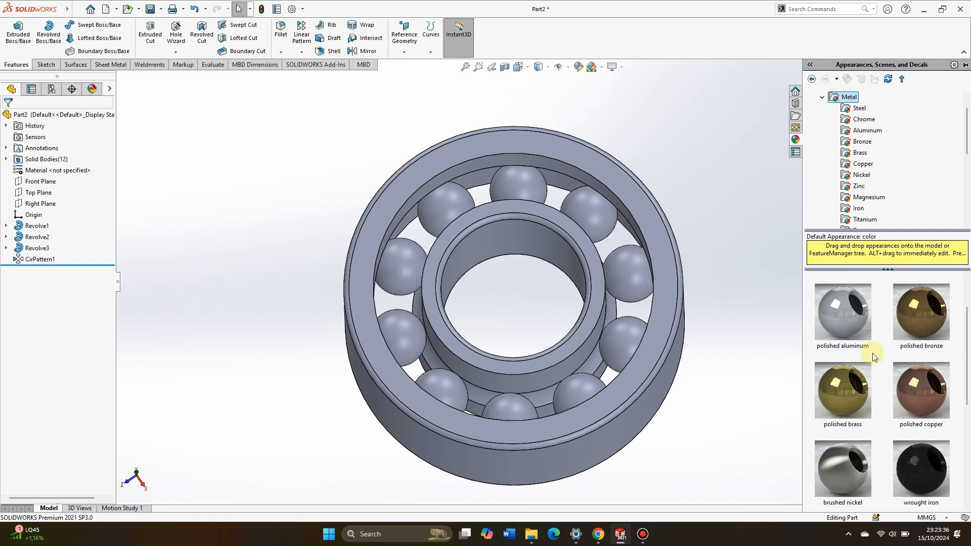
{"action": "left_click", "coordinate": [857, 109]}
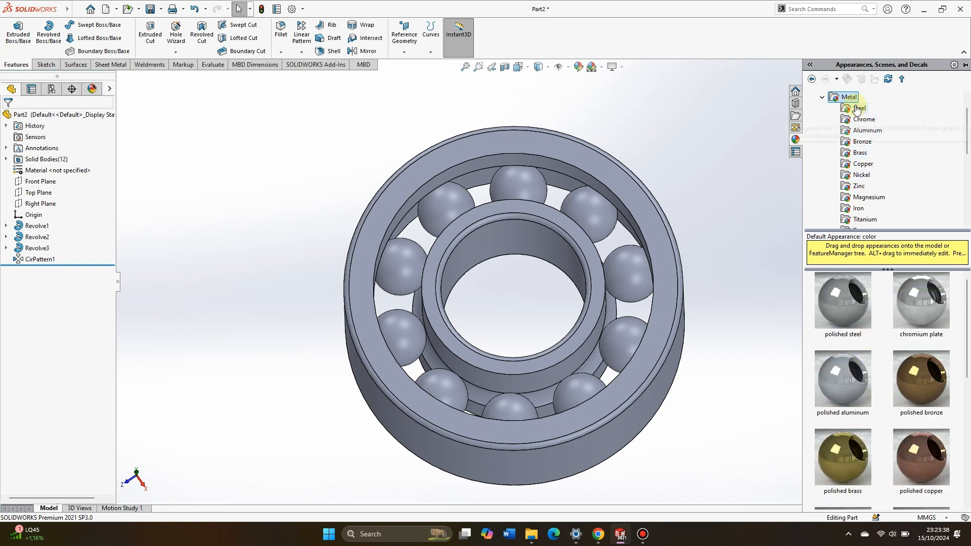
{"action": "scroll", "coordinate": [850, 349], "scroll_direction": "down", "scroll_amount": 2}
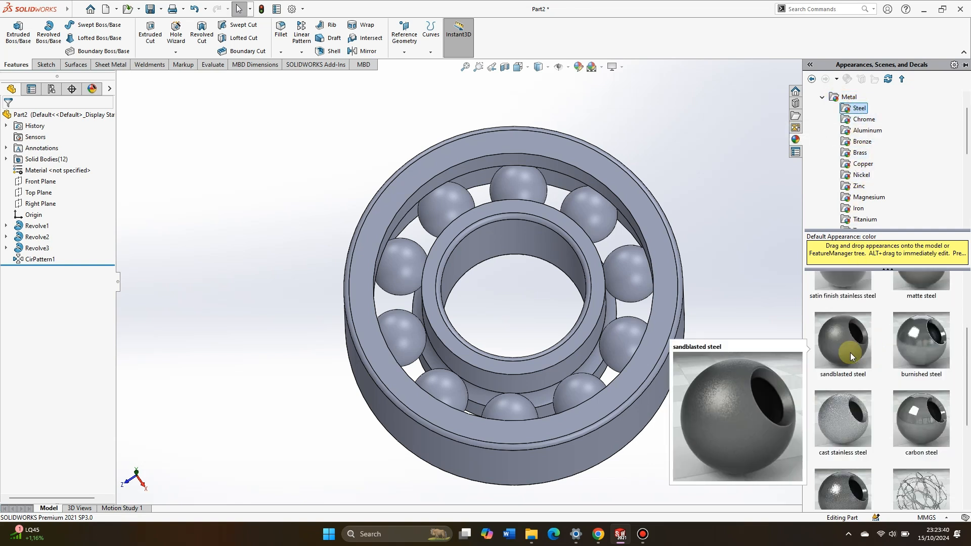
{"action": "scroll", "coordinate": [851, 353], "scroll_direction": "down", "scroll_amount": 1}
{"action": "scroll", "coordinate": [850, 352], "scroll_direction": "down", "scroll_amount": 1}
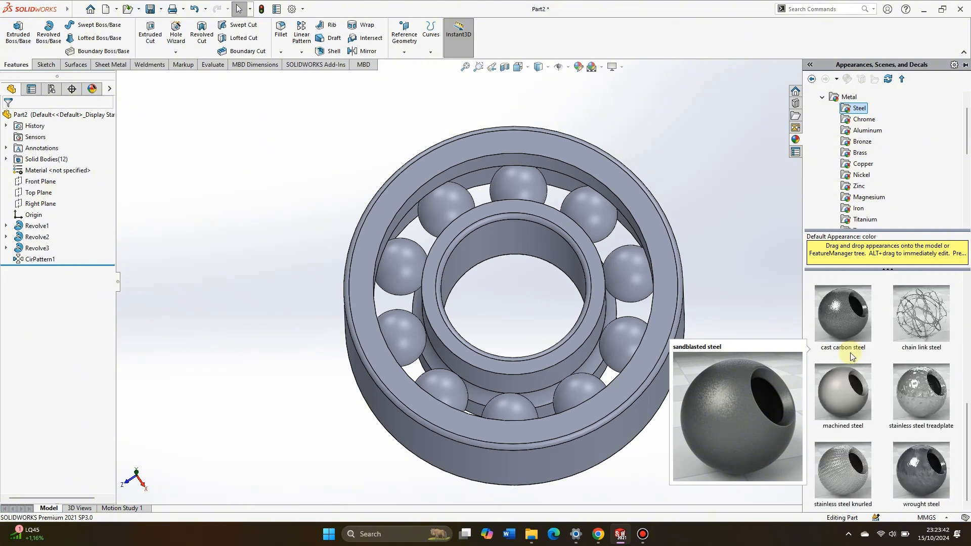
{"action": "double_click", "coordinate": [852, 379]}
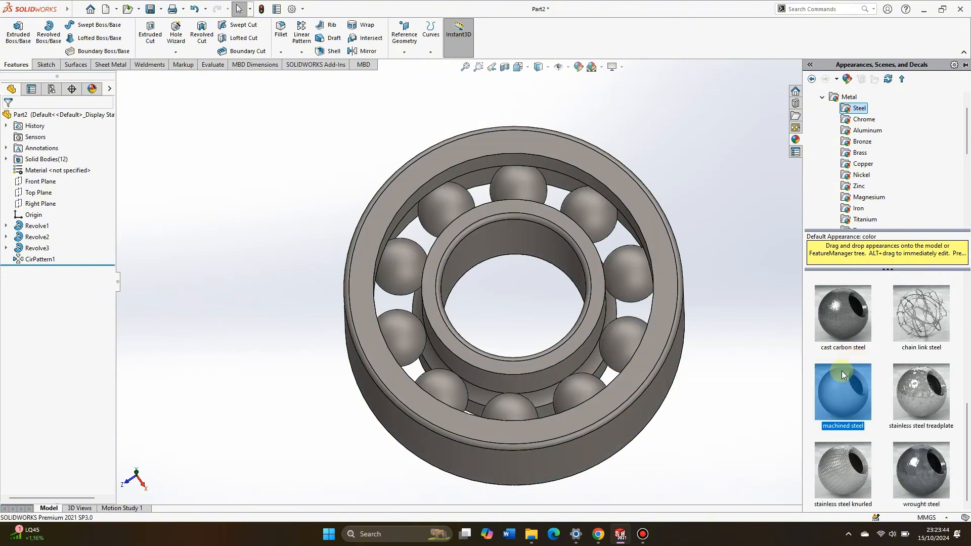
Examine the finished bearing's rings and balls from the front, side, back and isometric directions
{"action": "mouse_move", "coordinate": [761, 226]}
{"action": "middle_mouse_down"}
{"action": "mouse_move", "coordinate": [719, 263]}
{"action": "mouse_move", "coordinate": [755, 238]}
{"action": "middle_mouse_up"}
{"action": "scroll", "coordinate": [679, 328], "scroll_direction": "down", "scroll_amount": 1}
{"action": "scroll", "coordinate": [665, 310], "scroll_direction": "up", "scroll_amount": 2}
{"action": "middle_click_drag", "start_coordinate": [655, 239], "coordinate": [659, 253]}
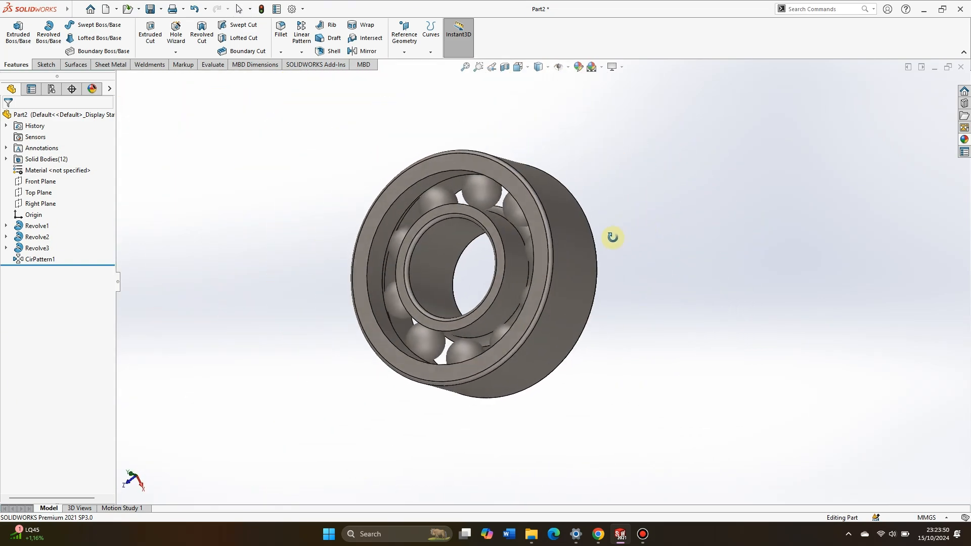
{"action": "middle_click_drag", "start_coordinate": [912, 283], "coordinate": [966, 312]}
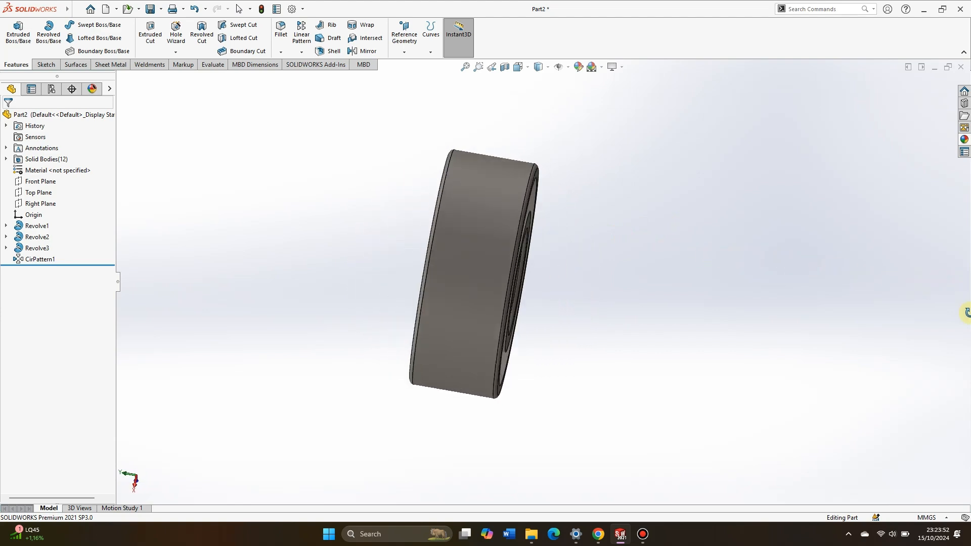
{"action": "middle_click_drag", "start_coordinate": [926, 403], "coordinate": [689, 232]}
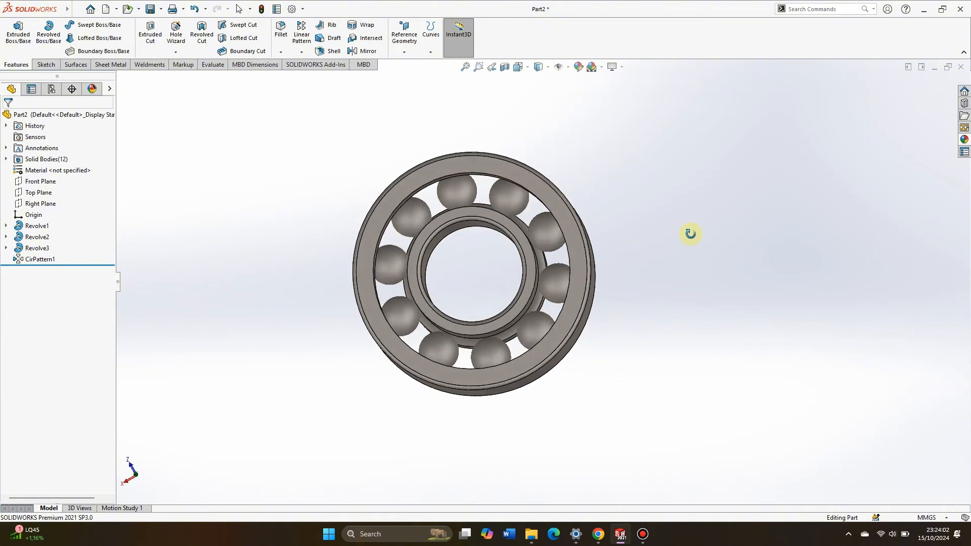
{"action": "key", "text": "space"}
{"action": "left_click", "coordinate": [686, 120]}
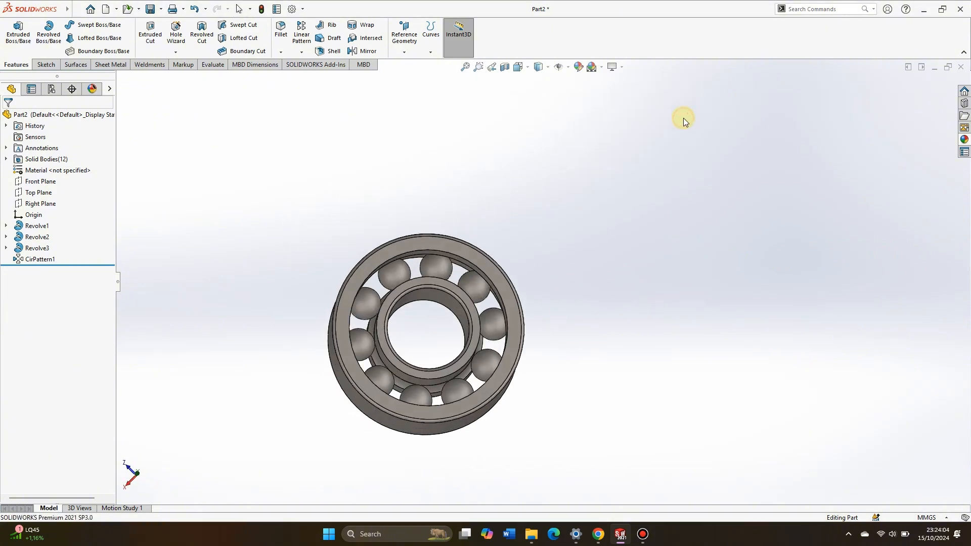
{"action": "middle_click_drag", "start_coordinate": [702, 165], "coordinate": [718, 267]}
{"action": "scroll", "coordinate": [789, 208], "scroll_direction": "down", "scroll_amount": 3}
{"action": "scroll", "coordinate": [739, 226], "scroll_direction": "up", "scroll_amount": 5}
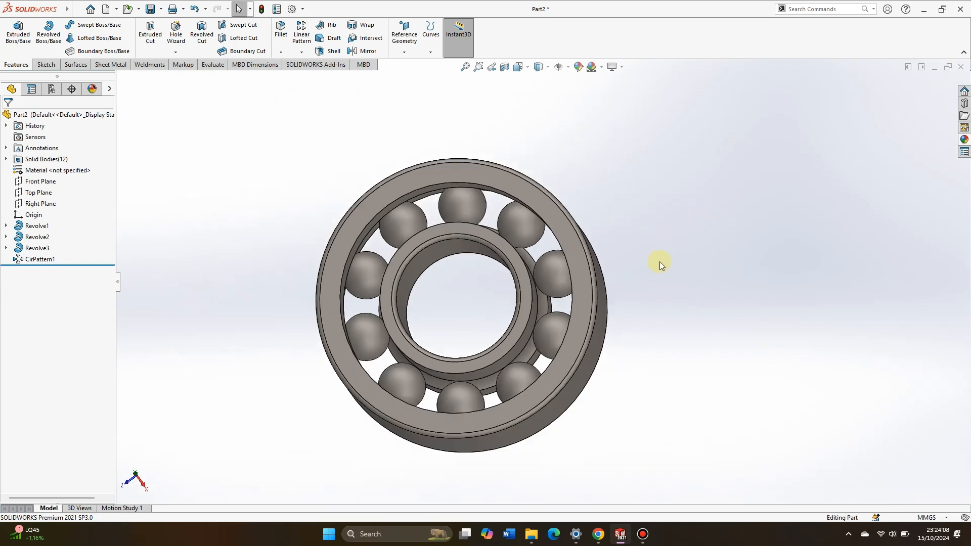
{"action": "scroll", "coordinate": [635, 292], "scroll_direction": "down", "scroll_amount": 2}
{"action": "scroll", "coordinate": [636, 293], "scroll_direction": "up", "scroll_amount": 2}
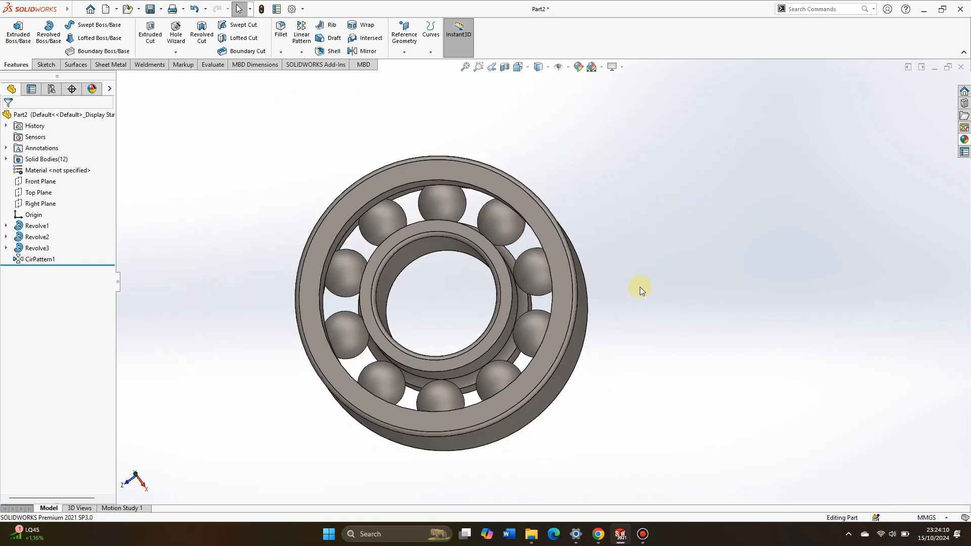